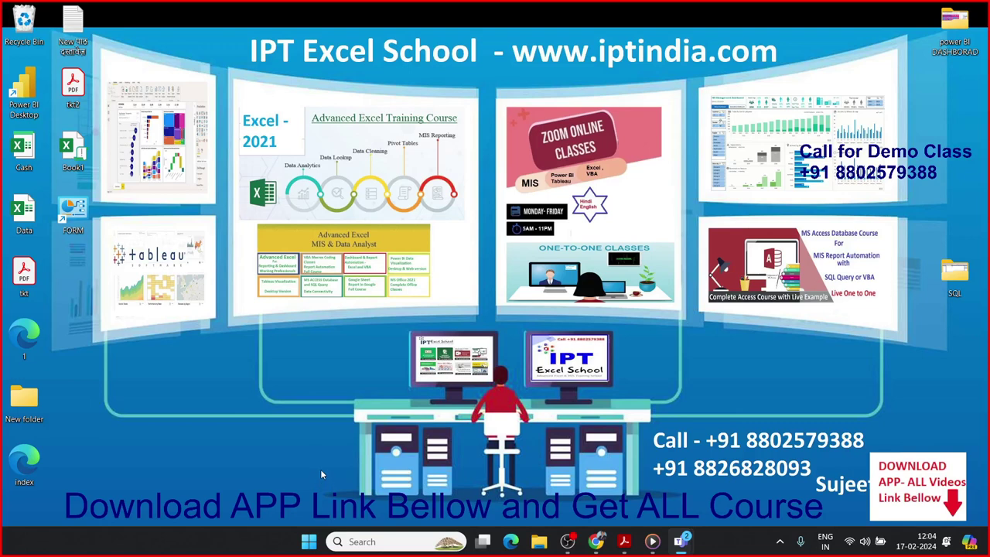
Launch SQL Server Management Studio 18 from a Start menu search for 'sql'
{"action": "key", "text": "super"}
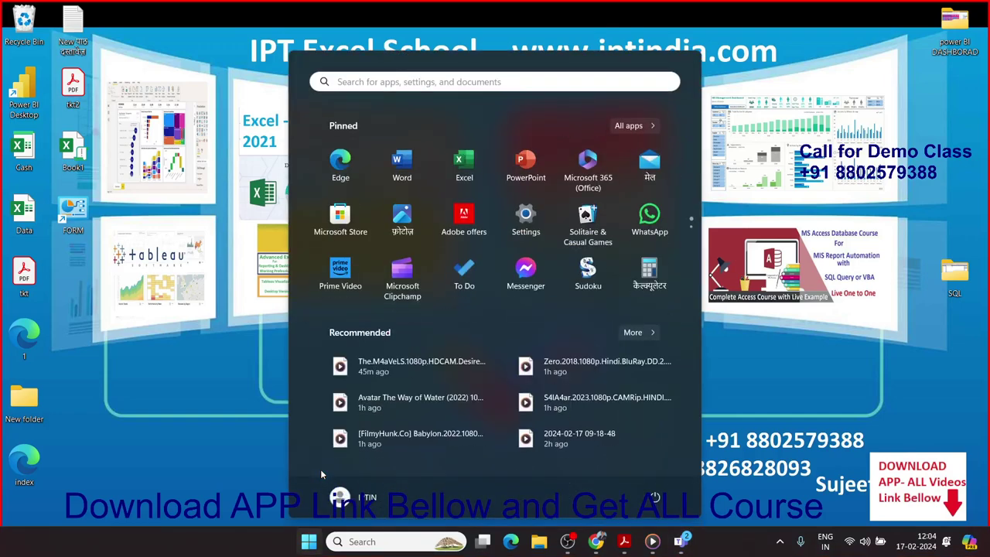
{"action": "type", "text": "sql"}
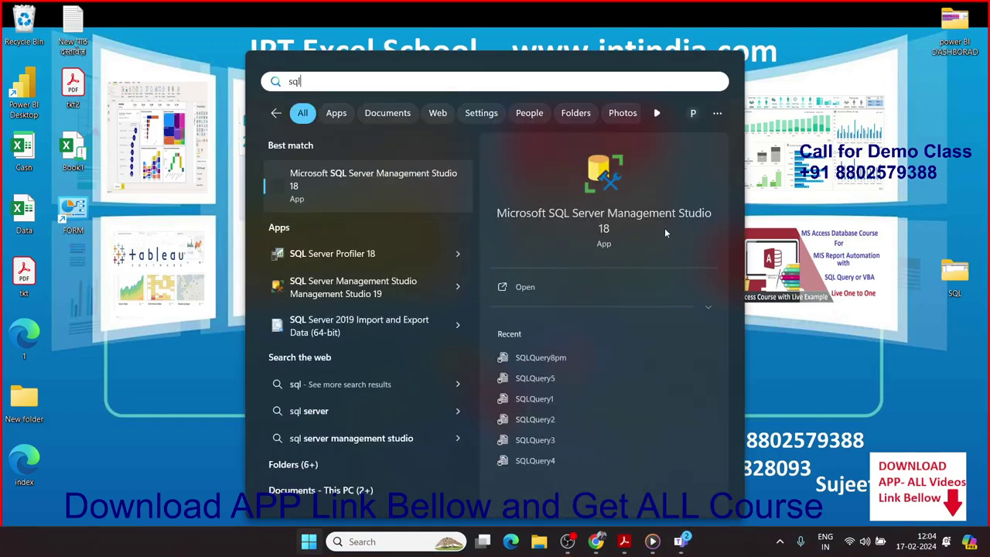
{"action": "left_click", "coordinate": [661, 225]}
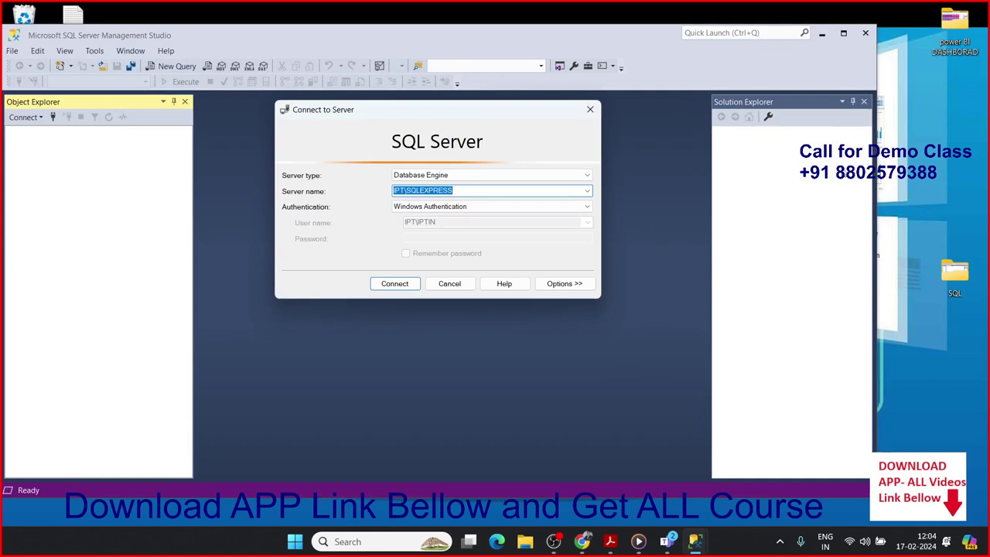
Connect to the IPT\SQLEXPRESS Database Engine using Windows Authentication
{"action": "left_click", "coordinate": [843, 34]}
{"action": "left_click", "coordinate": [403, 284]}
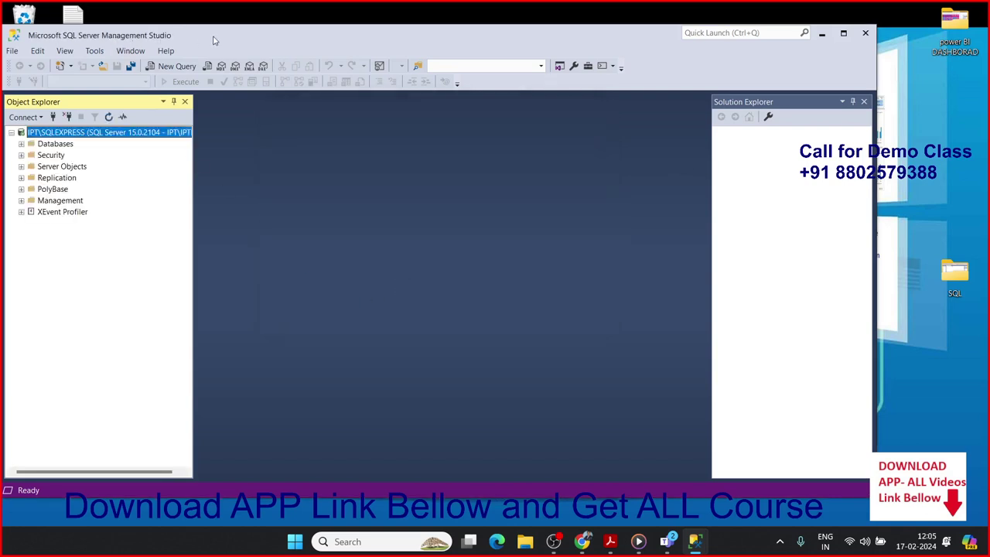
Maximize SSMS and expand Databases > 8PM > Tables, selecting dbo.DATA
{"action": "double_click", "coordinate": [292, 42]}
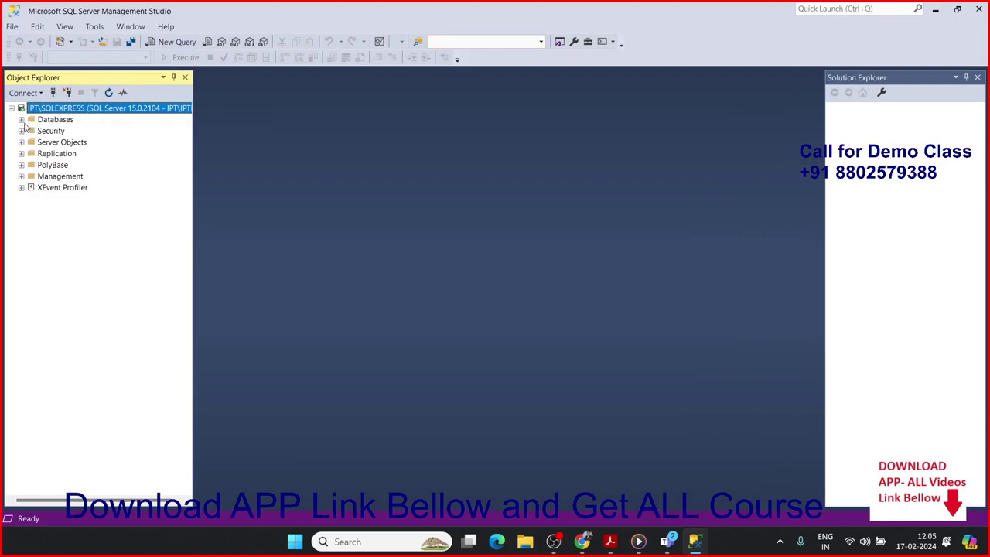
{"action": "left_click", "coordinate": [21, 119]}
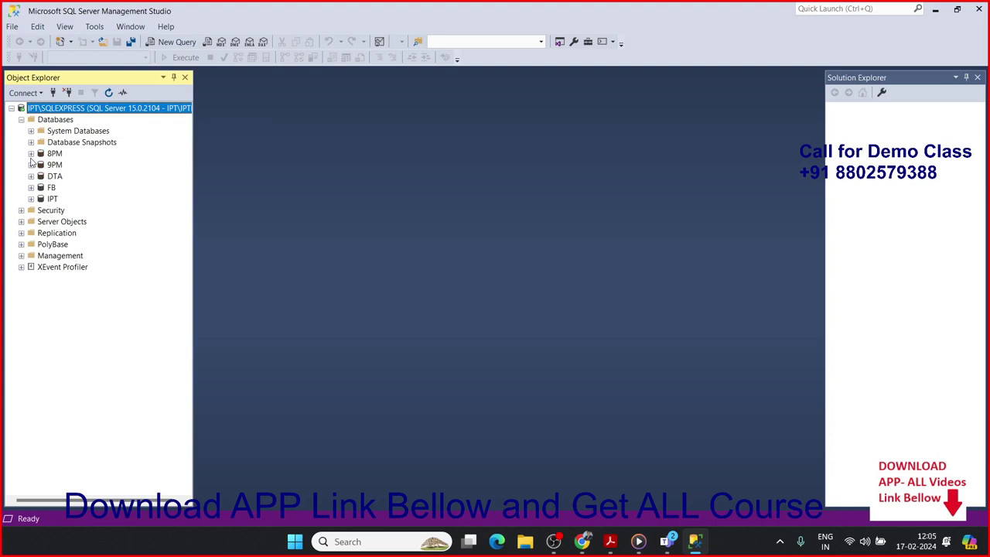
{"action": "left_click", "coordinate": [31, 154]}
{"action": "left_click", "coordinate": [41, 176]}
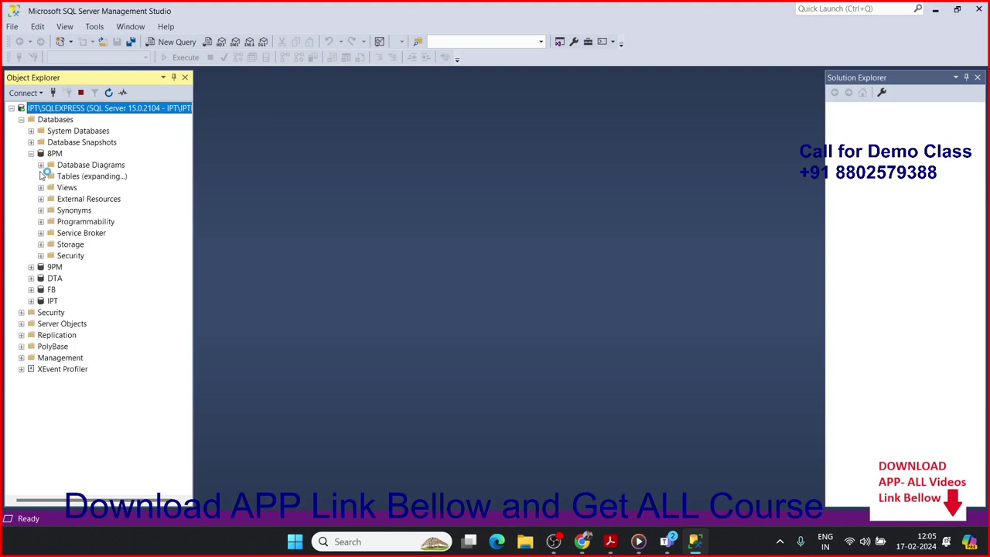
{"action": "left_click", "coordinate": [74, 234]}
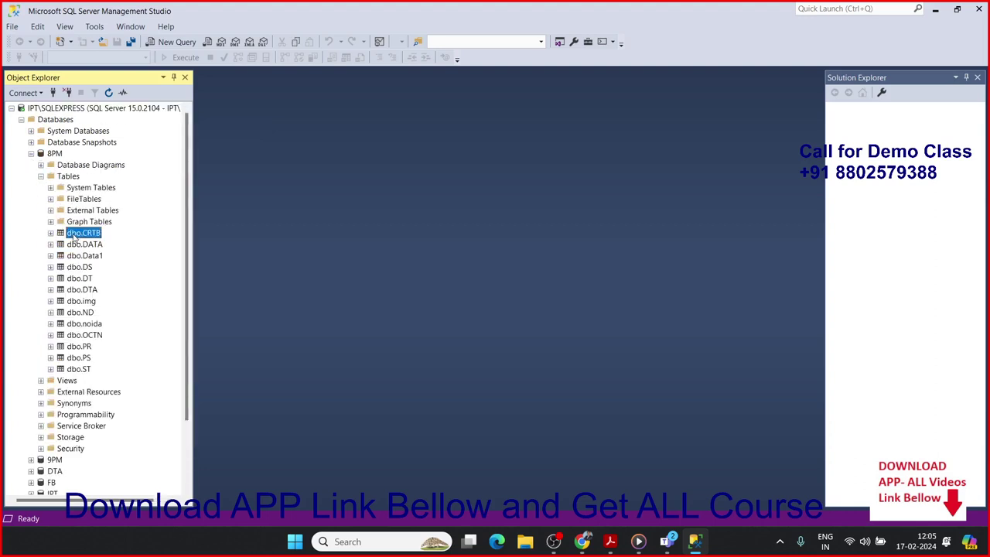
{"action": "left_click", "coordinate": [85, 245]}
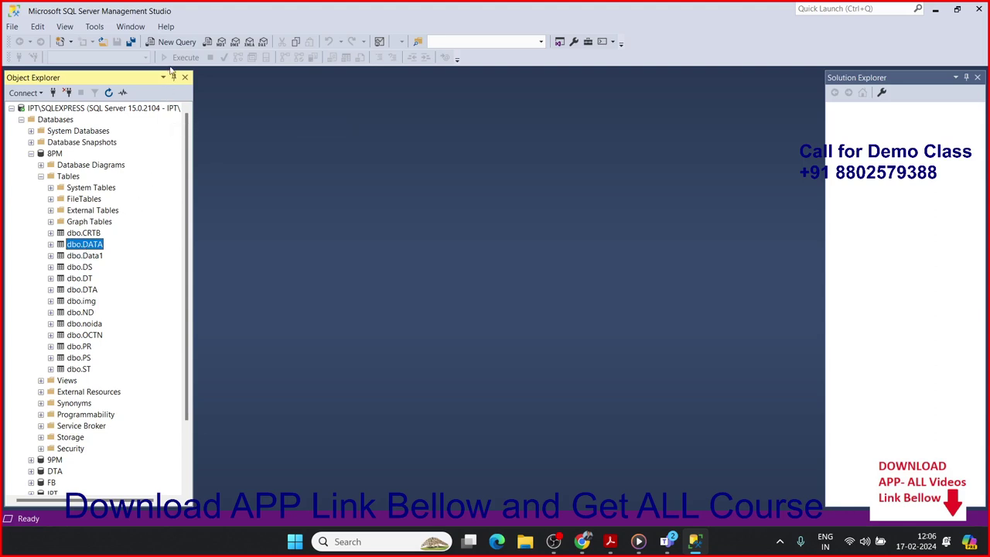
Run Select Top 1000 Rows on dbo.DATA and delete the generated column-list lines
{"action": "right_click", "coordinate": [91, 248]}
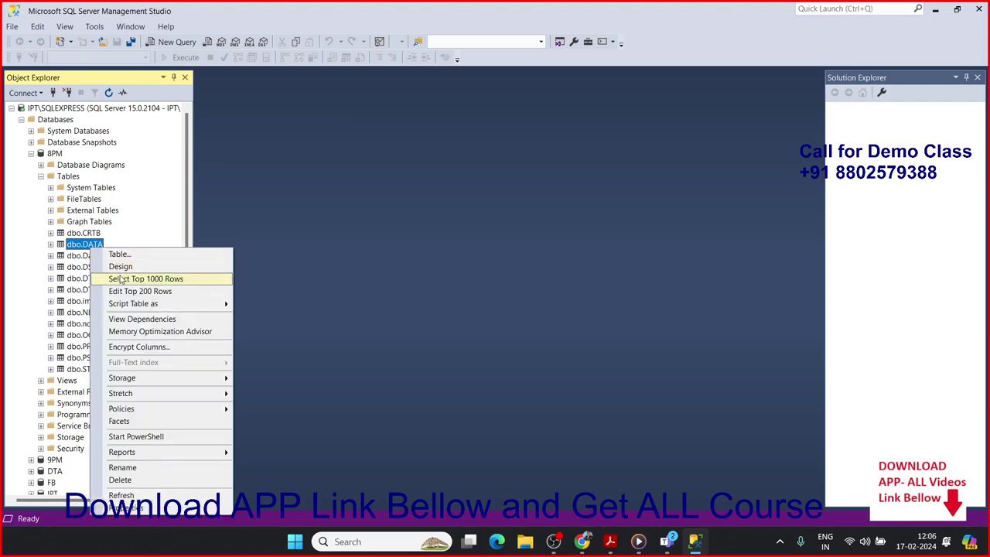
{"action": "left_click", "coordinate": [175, 267]}
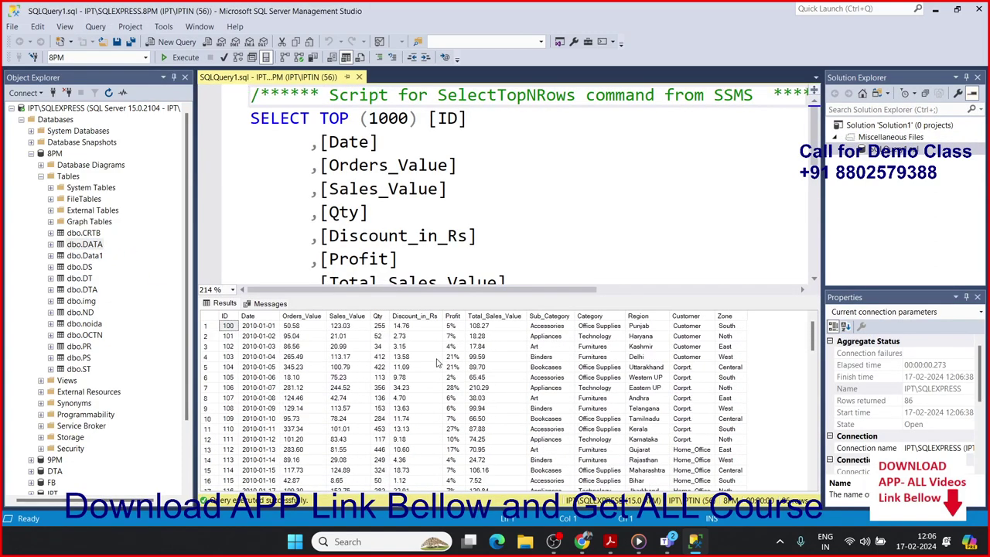
{"action": "scroll", "coordinate": [363, 224], "scroll_direction": "down", "scroll_amount": 5}
{"action": "scroll", "coordinate": [363, 224], "scroll_direction": "up", "scroll_amount": 3}
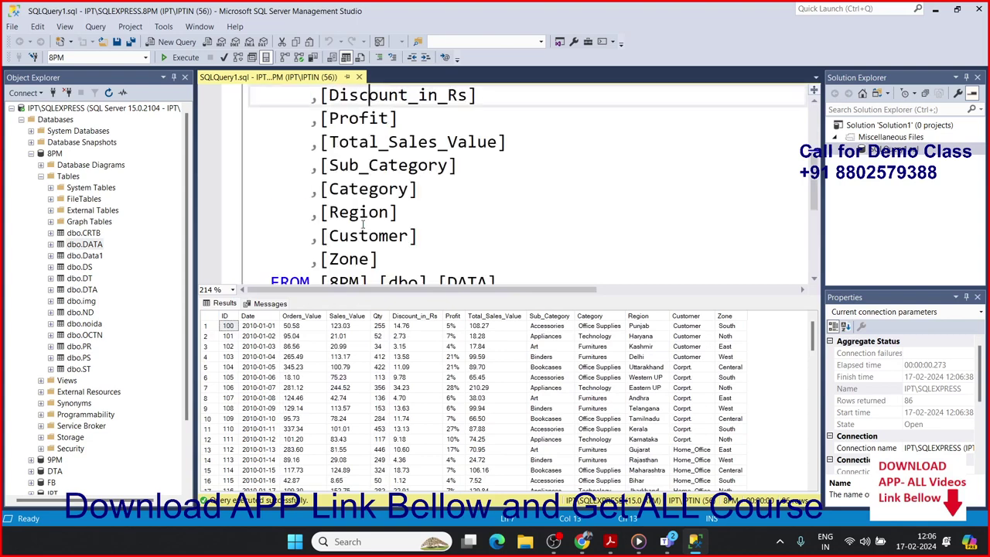
{"action": "scroll", "coordinate": [363, 224], "scroll_direction": "down", "scroll_amount": 2}
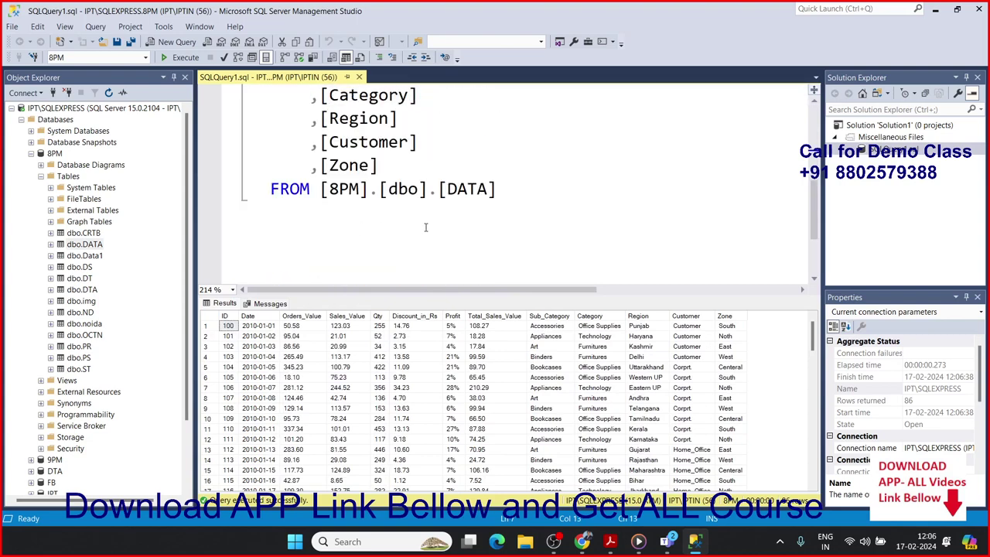
{"action": "left_click_drag", "start_coordinate": [375, 232], "coordinate": [225, 58]}
{"action": "key", "text": "Delete"}
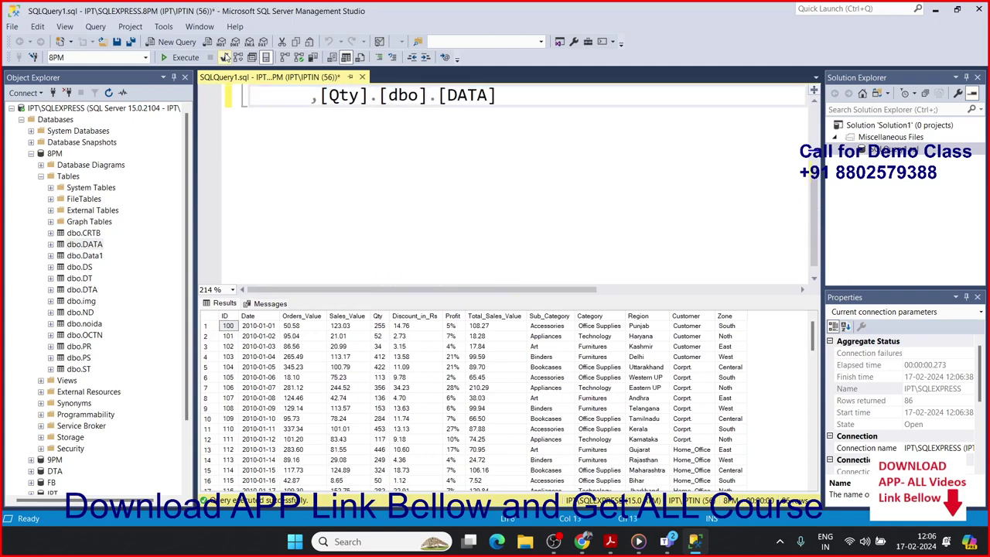
Replace the query with 'select * from DATA' and execute it
{"action": "key", "text": "ctrl+a"}
{"action": "key", "text": "Delete"}
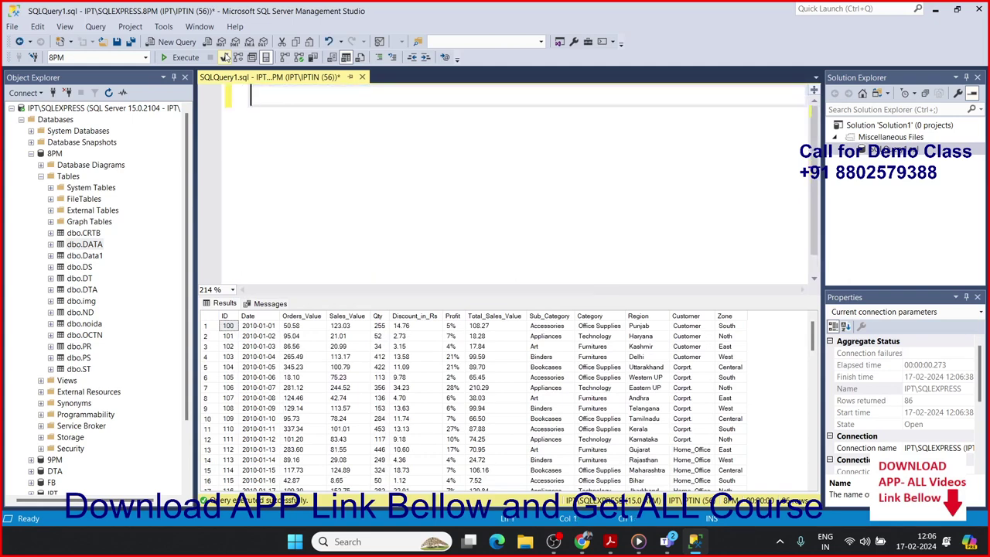
{"action": "type", "text": "select "}
{"action": "type", "text": "* from "}
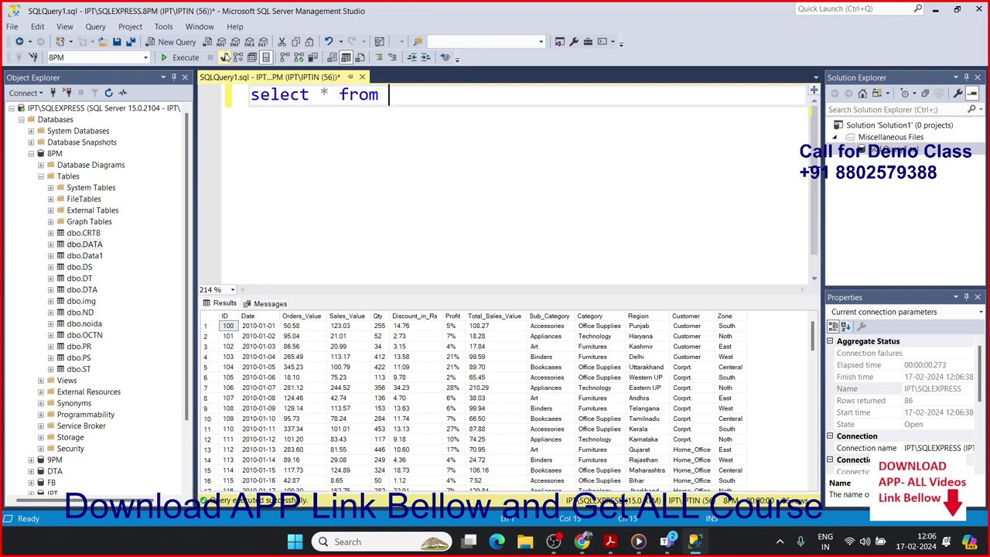
{"action": "type", "text": "Data"}
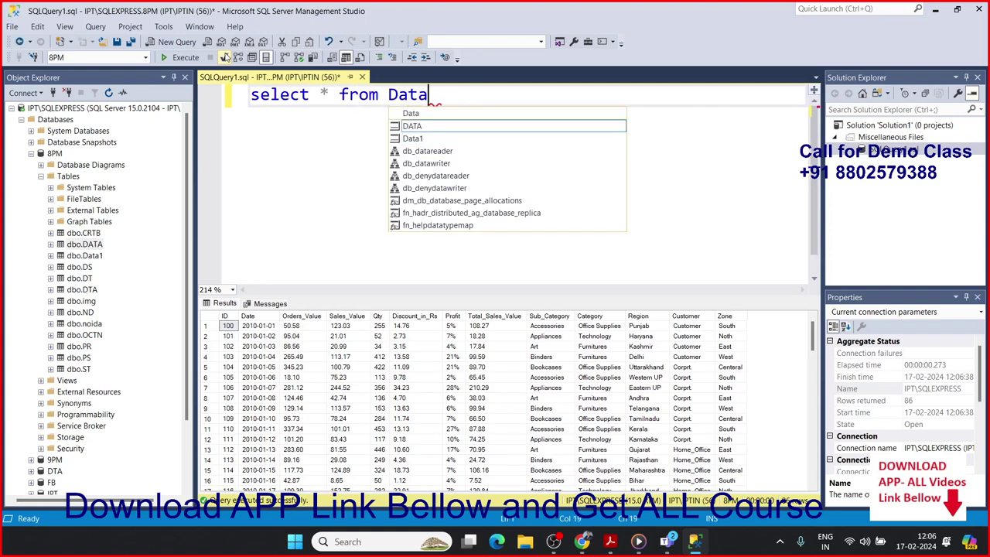
{"action": "key", "text": "Tab"}
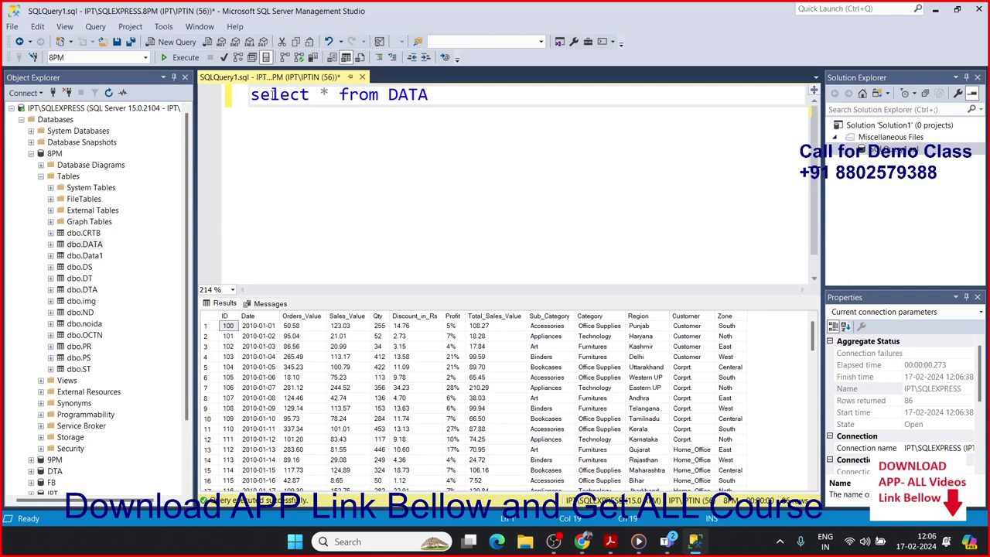
{"action": "left_click", "coordinate": [349, 137]}
{"action": "left_click", "coordinate": [181, 57]}
Rerun the query with Results to Text, then switch output to Results to File
{"action": "left_click", "coordinate": [333, 60]}
{"action": "left_click", "coordinate": [344, 195]}
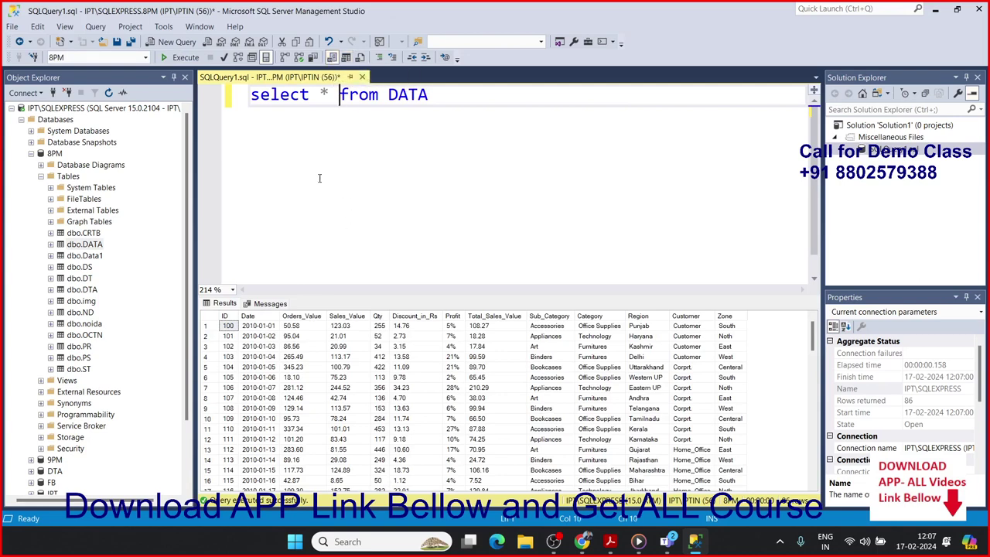
{"action": "left_click", "coordinate": [189, 60]}
{"action": "scroll", "coordinate": [379, 460], "scroll_direction": "up", "scroll_amount": 5}
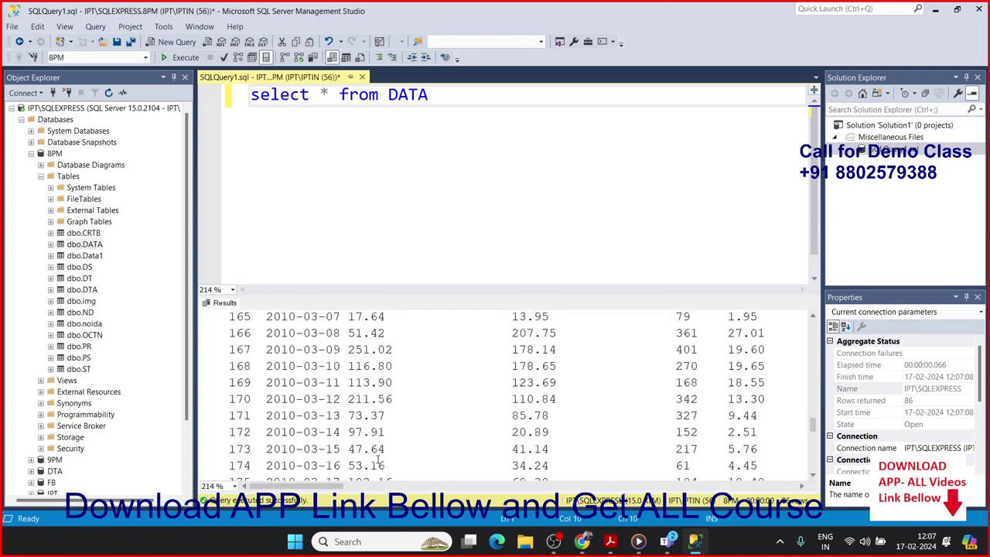
{"action": "left_click", "coordinate": [361, 62]}
Execute the query and save its results as file sd.rpt in Documents
{"action": "left_click", "coordinate": [184, 62]}
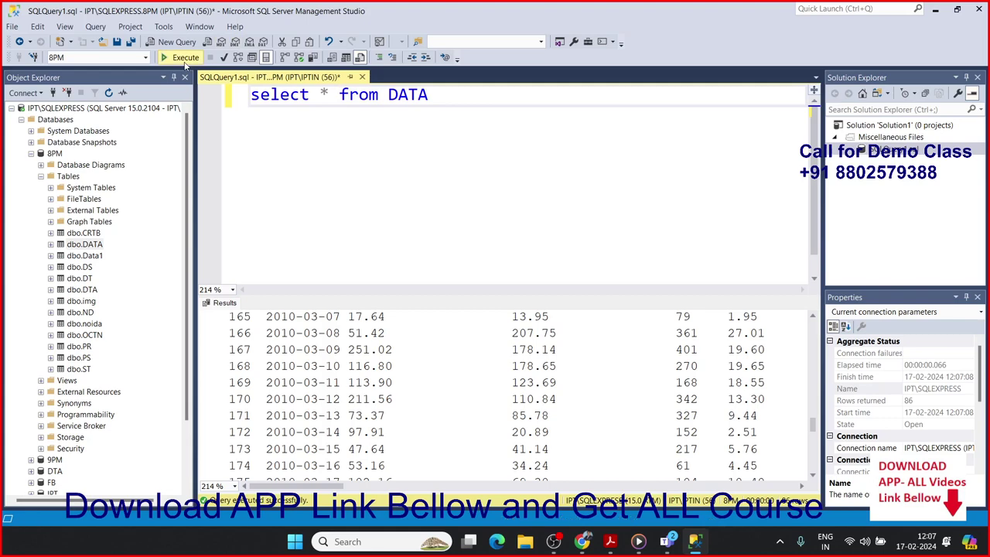
{"action": "left_click", "coordinate": [185, 61]}
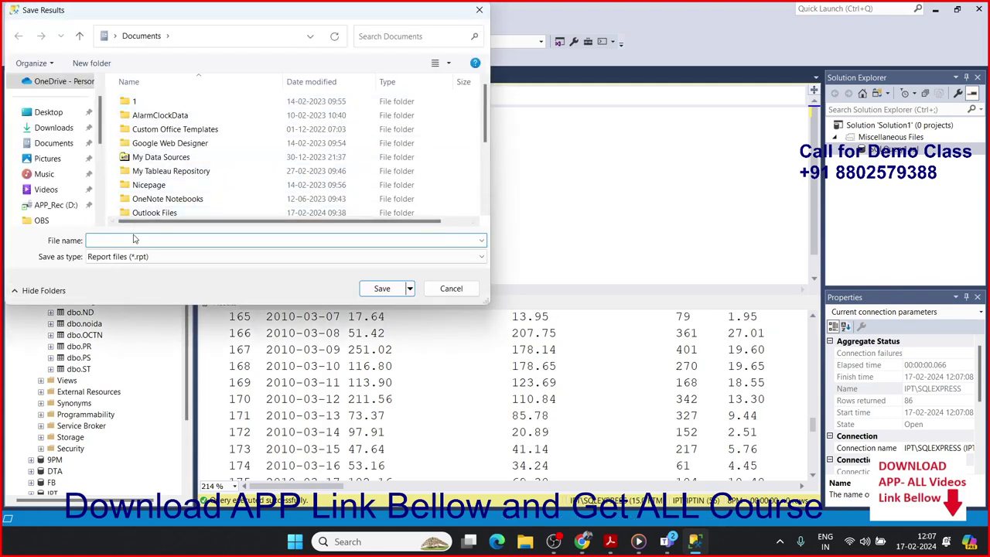
{"action": "type", "text": "sd"}
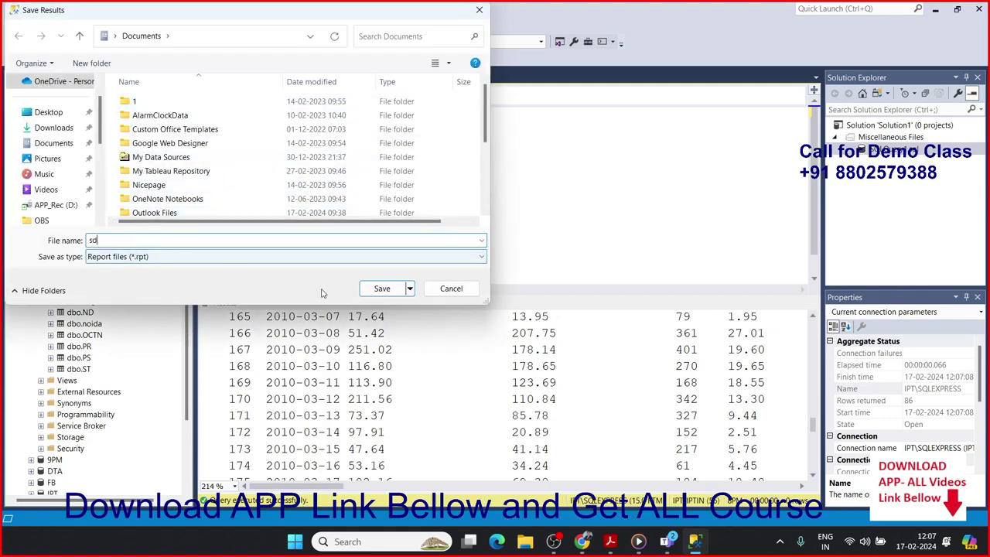
{"action": "left_click", "coordinate": [380, 288]}
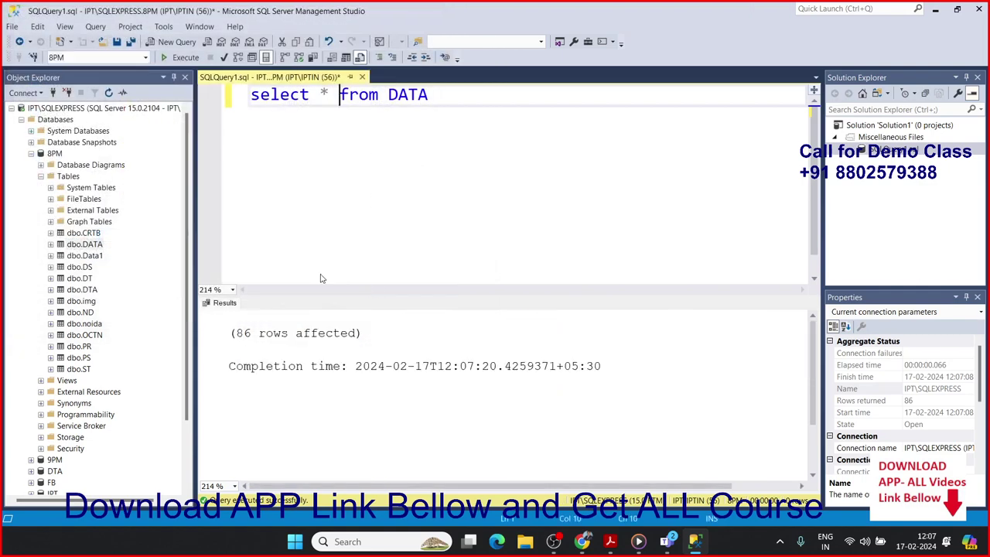
{"action": "left_click", "coordinate": [525, 544]}
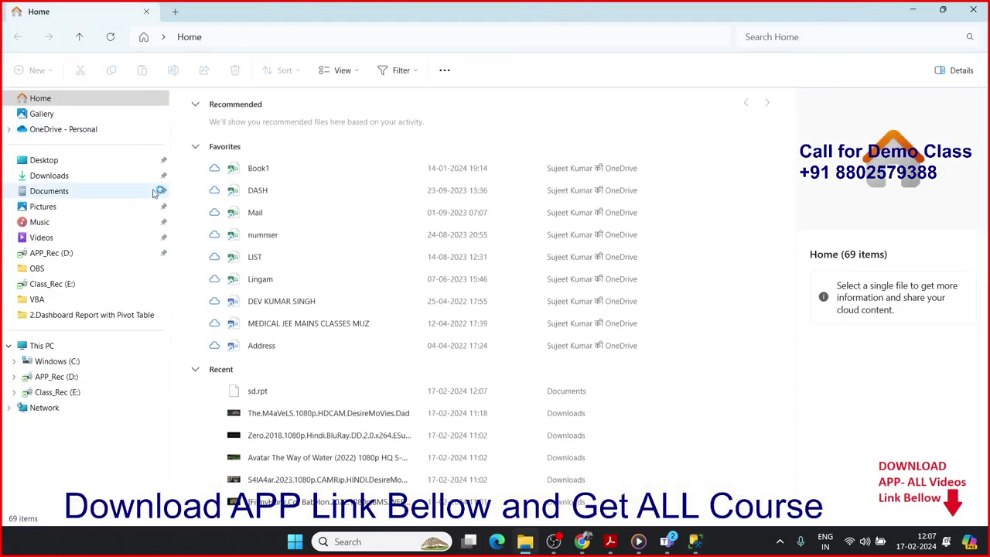
Open sd.rpt from Documents in Word, always using Word for .rpt files
{"action": "left_click", "coordinate": [89, 178]}
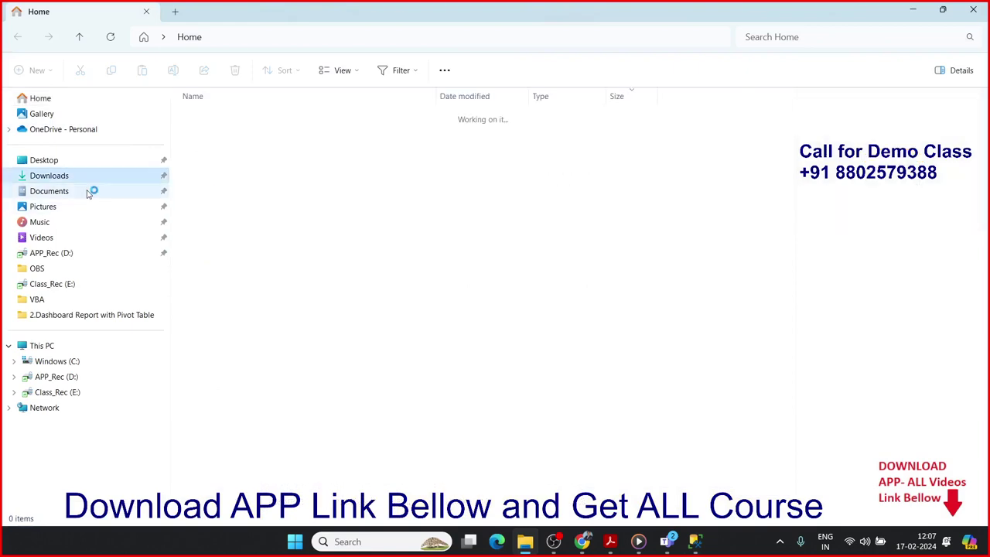
{"action": "left_click", "coordinate": [88, 191]}
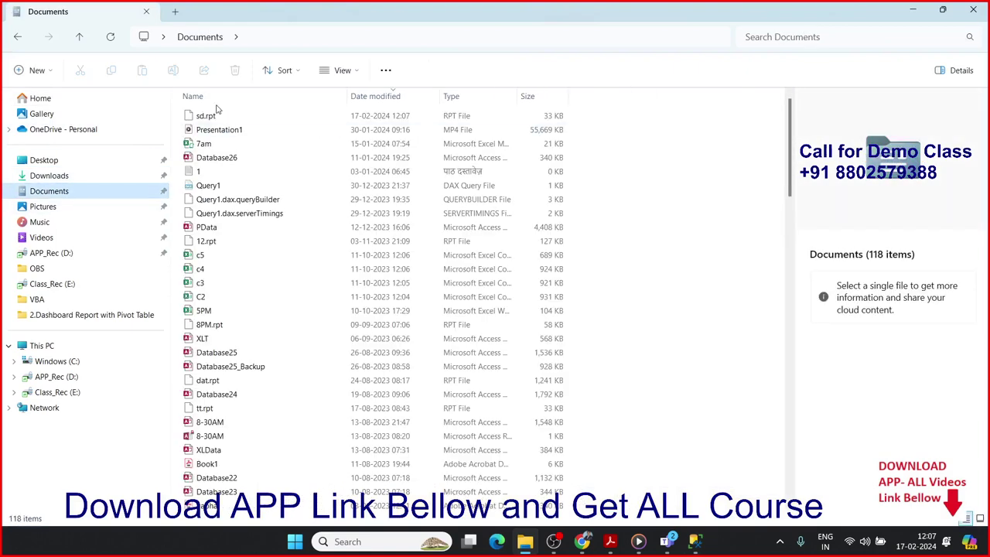
{"action": "left_click", "coordinate": [216, 116]}
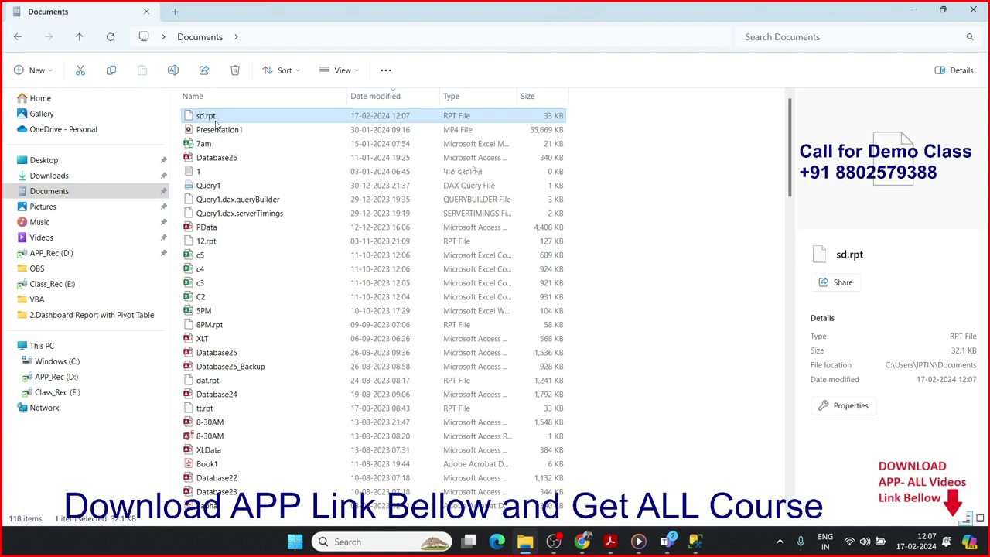
{"action": "double_click", "coordinate": [216, 121]}
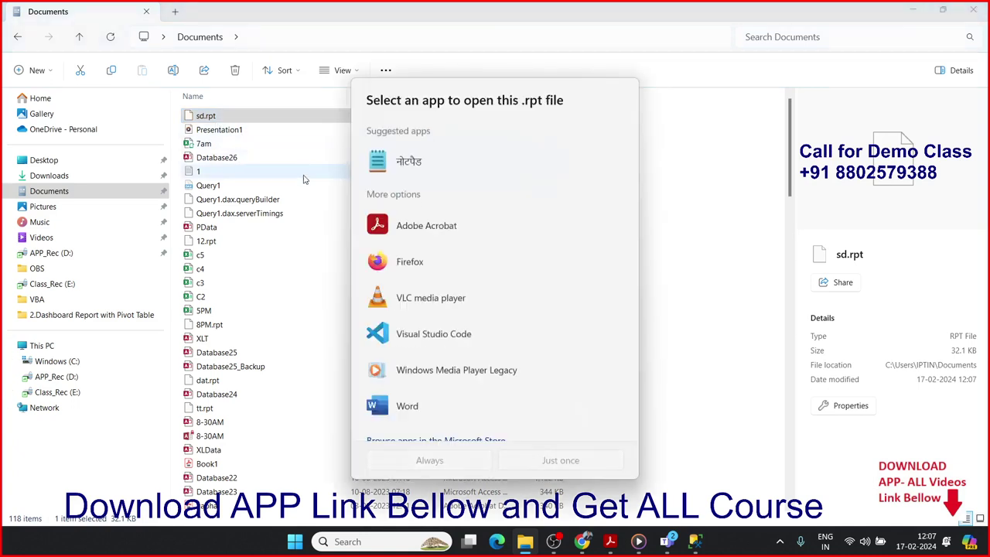
{"action": "scroll", "coordinate": [420, 347], "scroll_direction": "down", "scroll_amount": 2}
{"action": "left_click", "coordinate": [429, 357]}
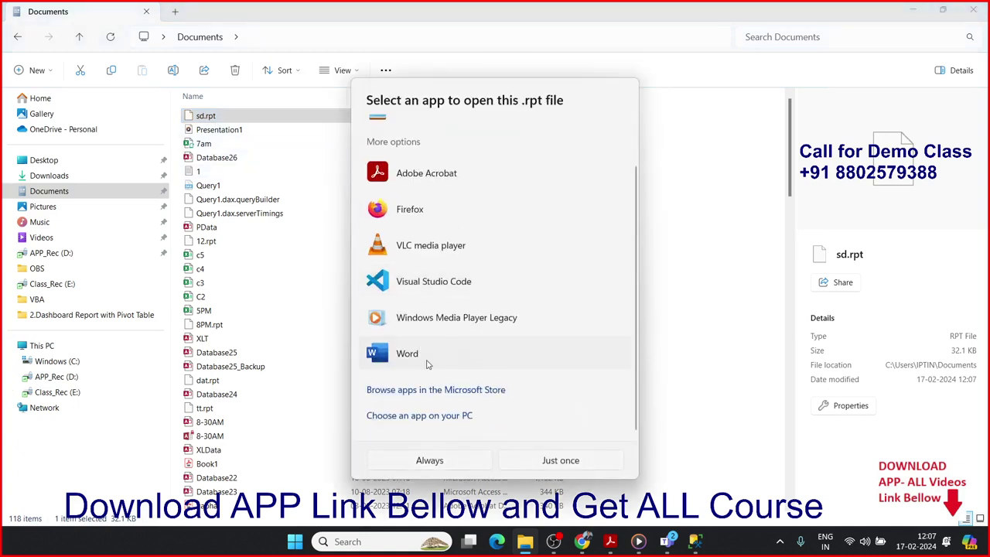
{"action": "left_click", "coordinate": [461, 463]}
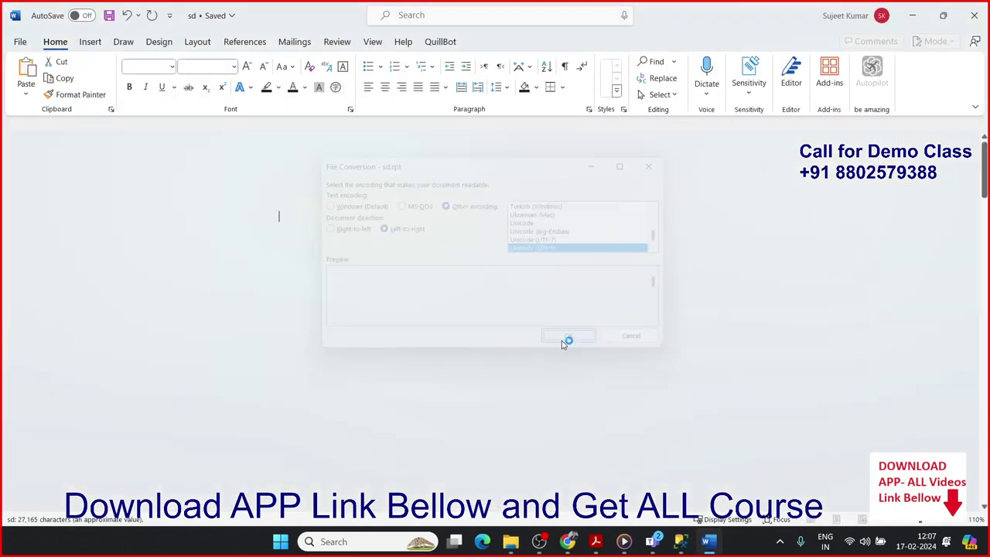
Read through the sd report in Word, then close Word
{"action": "scroll", "coordinate": [544, 341], "scroll_direction": "down", "scroll_amount": 5}
{"action": "scroll", "coordinate": [545, 341], "scroll_direction": "down", "scroll_amount": 5}
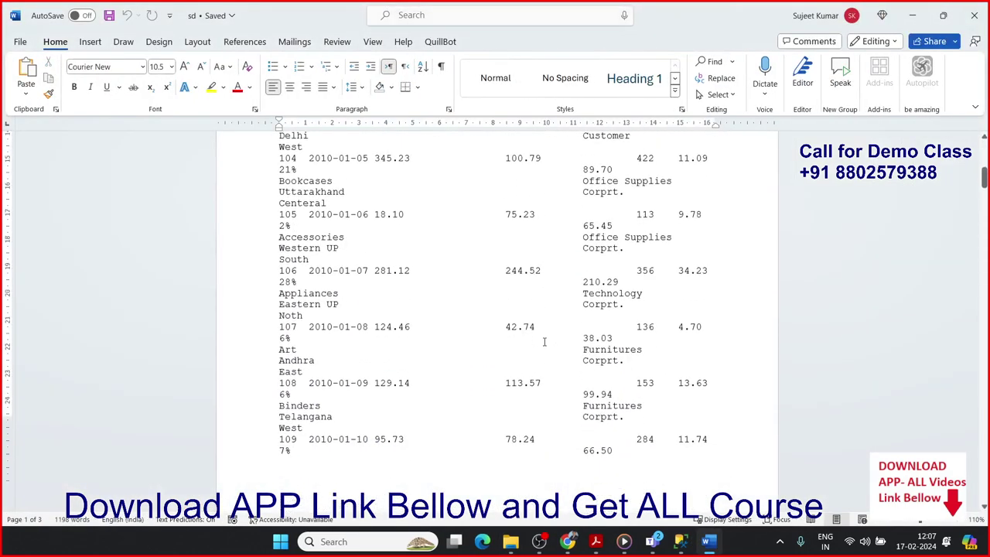
{"action": "scroll", "coordinate": [541, 339], "scroll_direction": "down", "scroll_amount": 5}
{"action": "scroll", "coordinate": [542, 339], "scroll_direction": "down", "scroll_amount": 5}
{"action": "scroll", "coordinate": [539, 337], "scroll_direction": "down", "scroll_amount": 5}
{"action": "scroll", "coordinate": [539, 337], "scroll_direction": "down", "scroll_amount": 3}
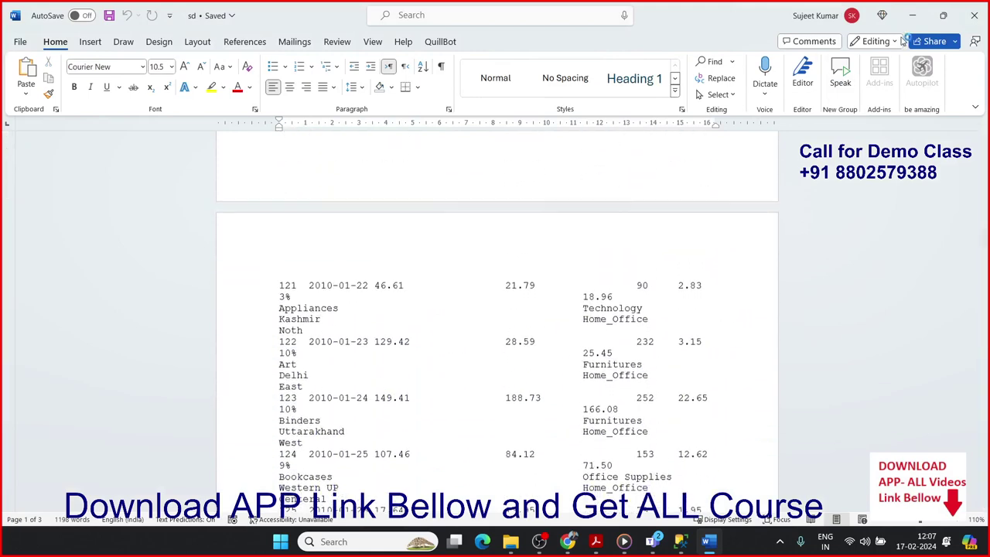
{"action": "left_click", "coordinate": [974, 15]}
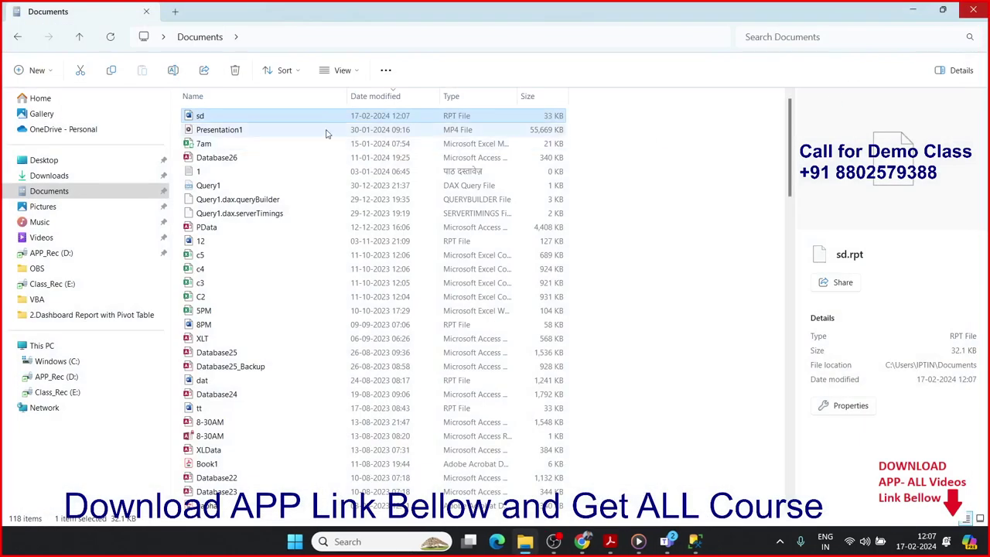
Open sd.rpt in Notepad just once via Open with > Choose another app
{"action": "right_click", "coordinate": [296, 120]}
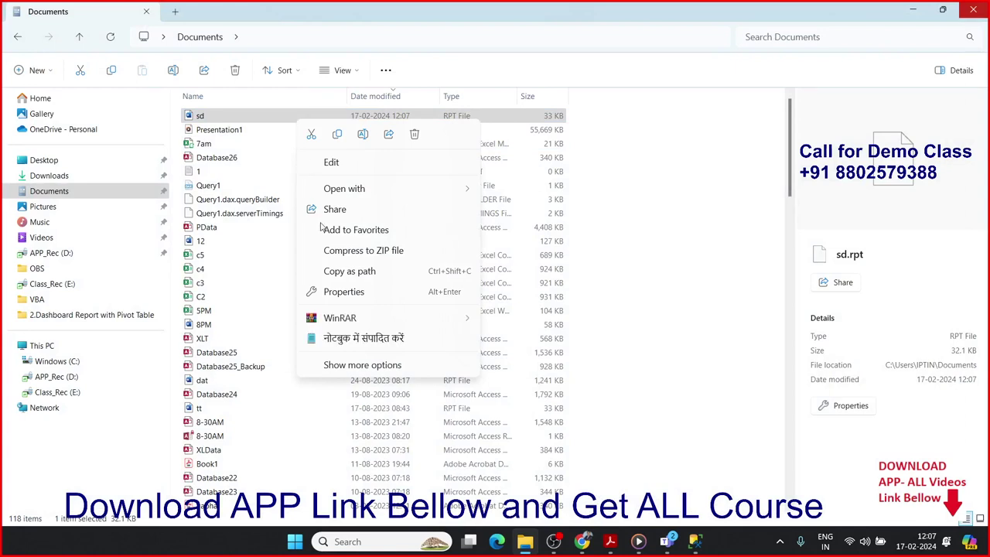
{"action": "mouse_move", "coordinate": [349, 191]}
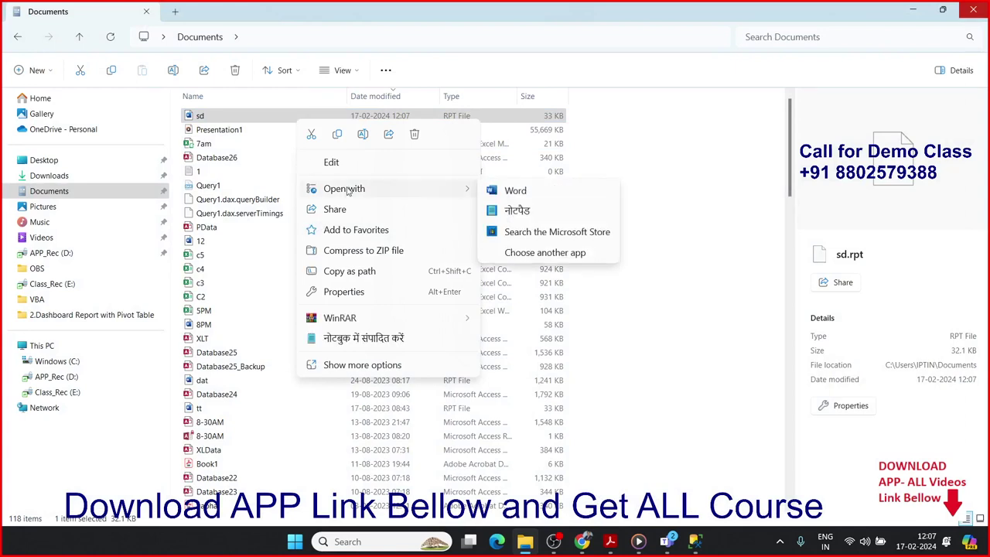
{"action": "left_click", "coordinate": [526, 253]}
{"action": "scroll", "coordinate": [452, 314], "scroll_direction": "down", "scroll_amount": 2}
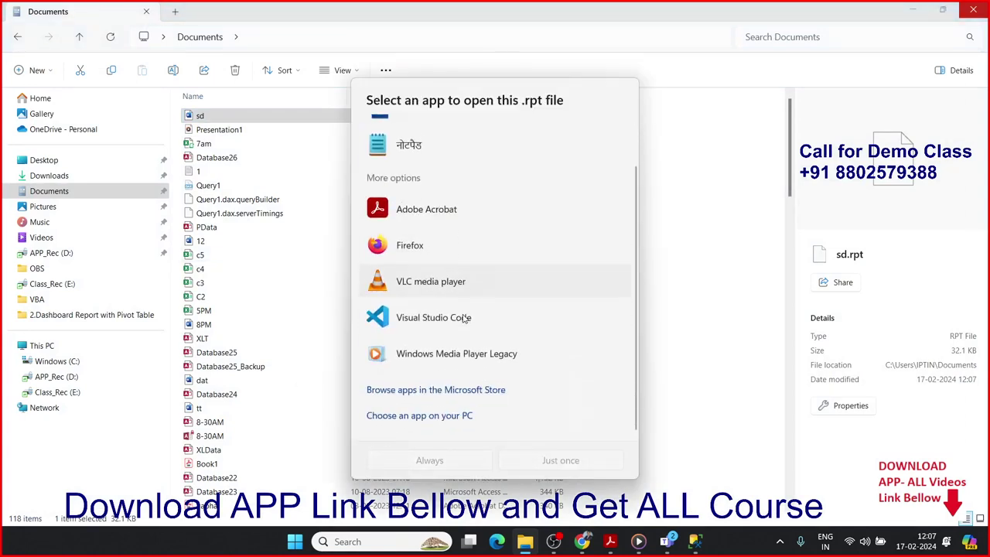
{"action": "scroll", "coordinate": [468, 325], "scroll_direction": "up", "scroll_amount": 2}
{"action": "left_click", "coordinate": [419, 205]}
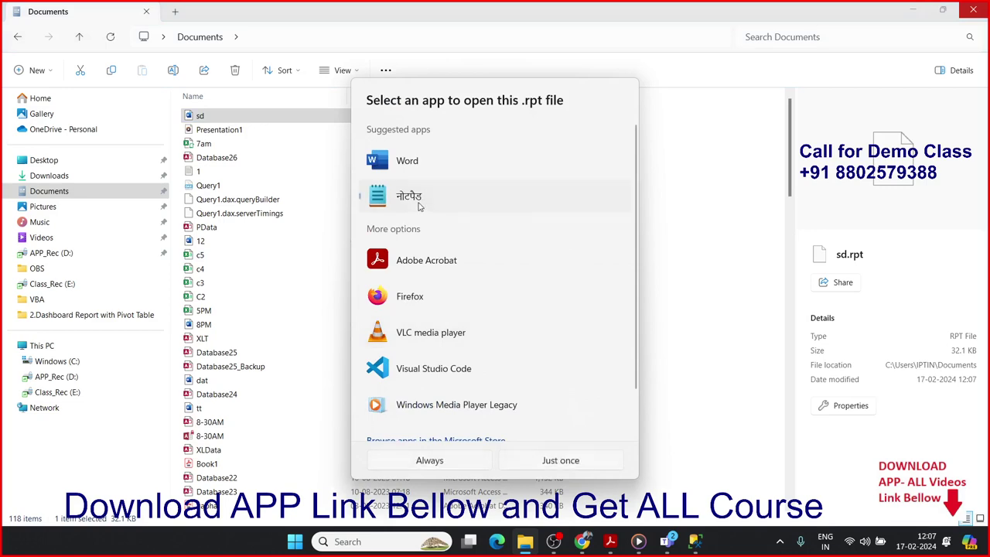
{"action": "left_click", "coordinate": [556, 461]}
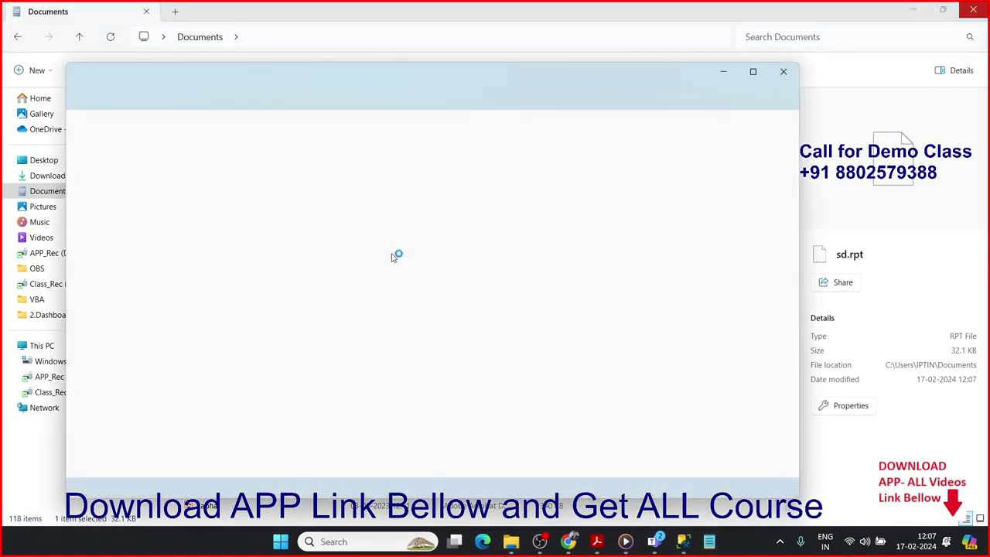
Maximize Notepad, scroll the report to its (86 rows affected) footer, and close Notepad
{"action": "left_click", "coordinate": [753, 71]}
{"action": "left_click", "coordinate": [78, 184]}
{"action": "scroll", "coordinate": [131, 204], "scroll_direction": "down", "scroll_amount": 3}
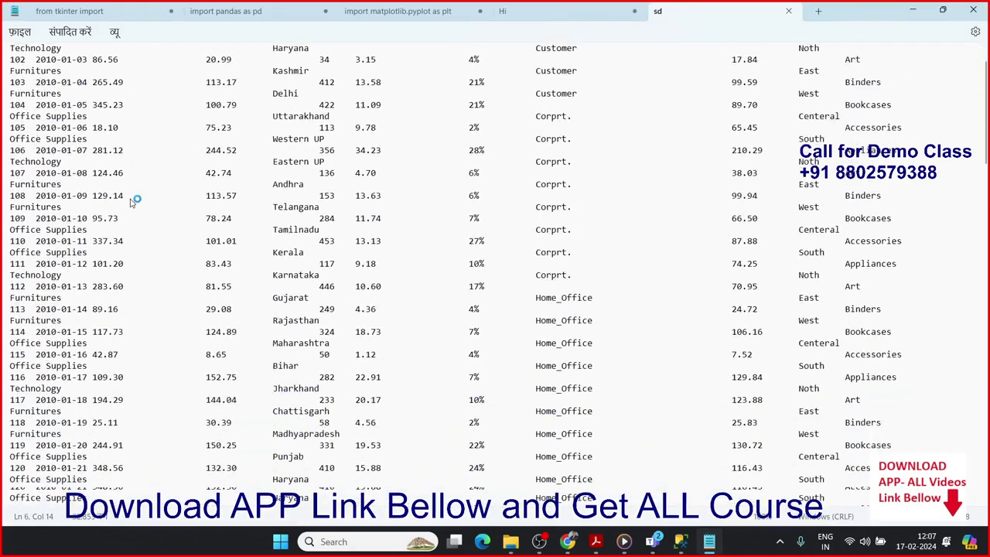
{"action": "scroll", "coordinate": [130, 203], "scroll_direction": "down", "scroll_amount": 4}
{"action": "scroll", "coordinate": [130, 203], "scroll_direction": "up", "scroll_amount": 4}
{"action": "scroll", "coordinate": [131, 204], "scroll_direction": "up", "scroll_amount": 4}
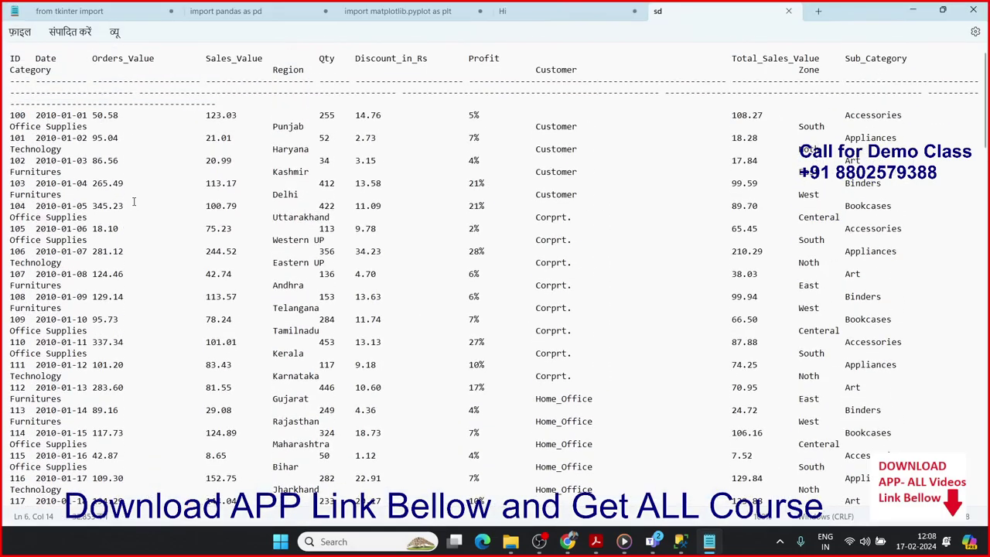
{"action": "scroll", "coordinate": [133, 202], "scroll_direction": "down", "scroll_amount": 2}
{"action": "scroll", "coordinate": [154, 208], "scroll_direction": "down", "scroll_amount": 5}
{"action": "scroll", "coordinate": [186, 216], "scroll_direction": "down", "scroll_amount": 8}
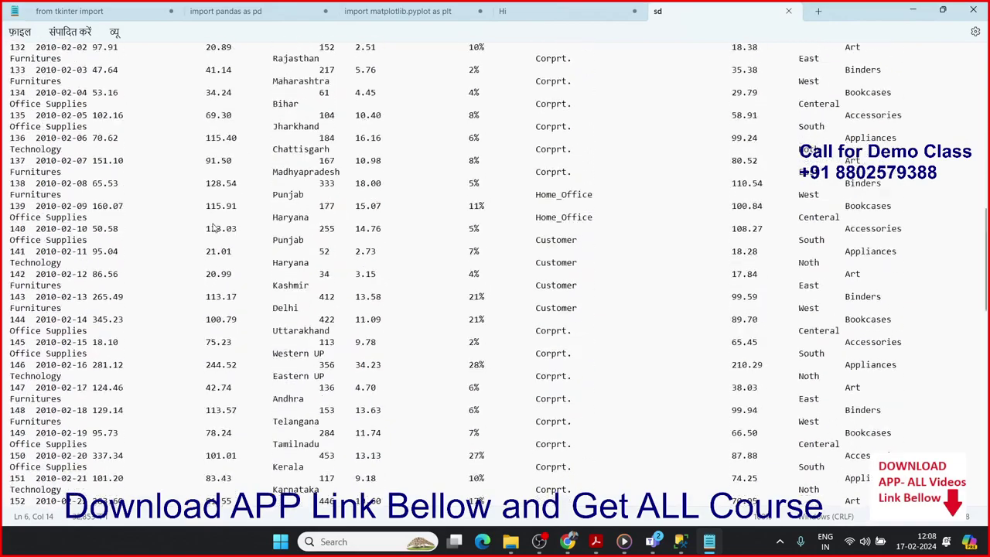
{"action": "scroll", "coordinate": [216, 224], "scroll_direction": "down", "scroll_amount": 15}
{"action": "scroll", "coordinate": [219, 222], "scroll_direction": "down", "scroll_amount": 1}
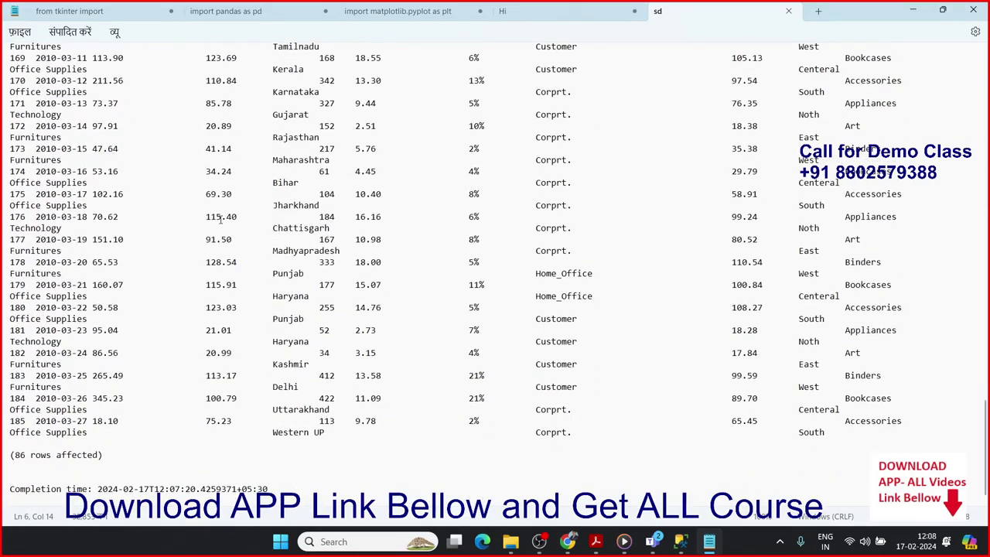
{"action": "left_click", "coordinate": [972, 8]}
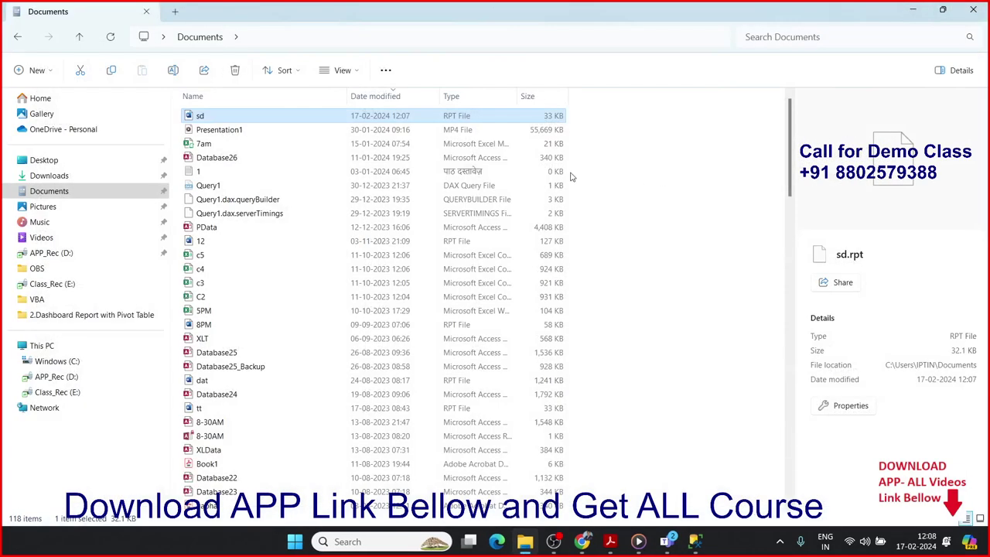
Select the 'select * from DATA' query in SSMS, then launch Power BI Desktop
{"action": "key", "text": "alt+Tab"}
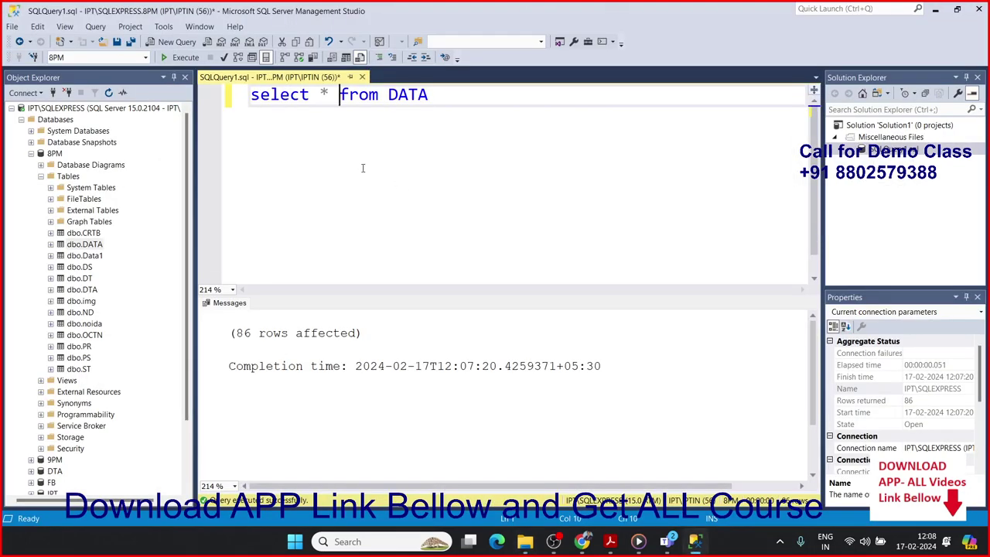
{"action": "left_click_drag", "start_coordinate": [448, 106], "coordinate": [79, 101]}
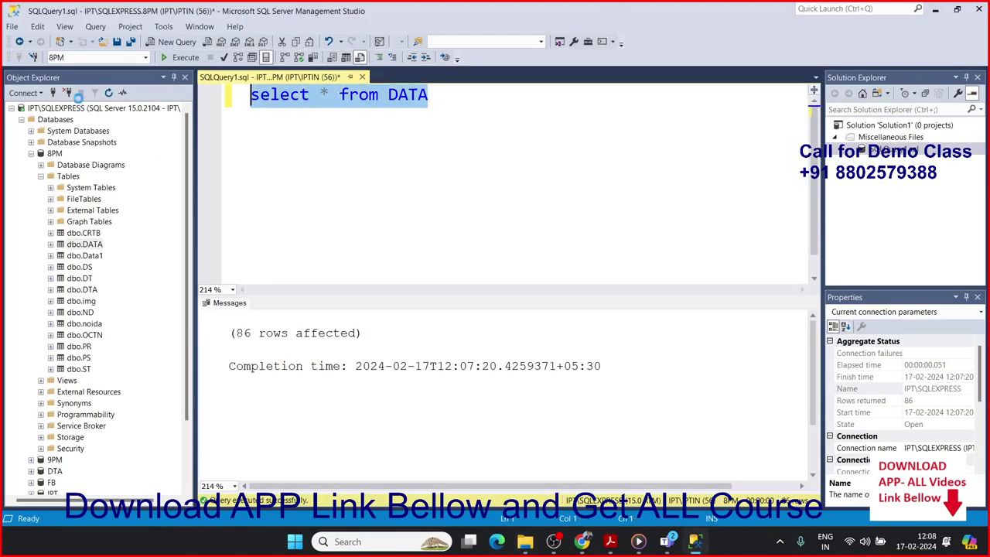
{"action": "key", "text": "super"}
{"action": "type", "text": "ex"}
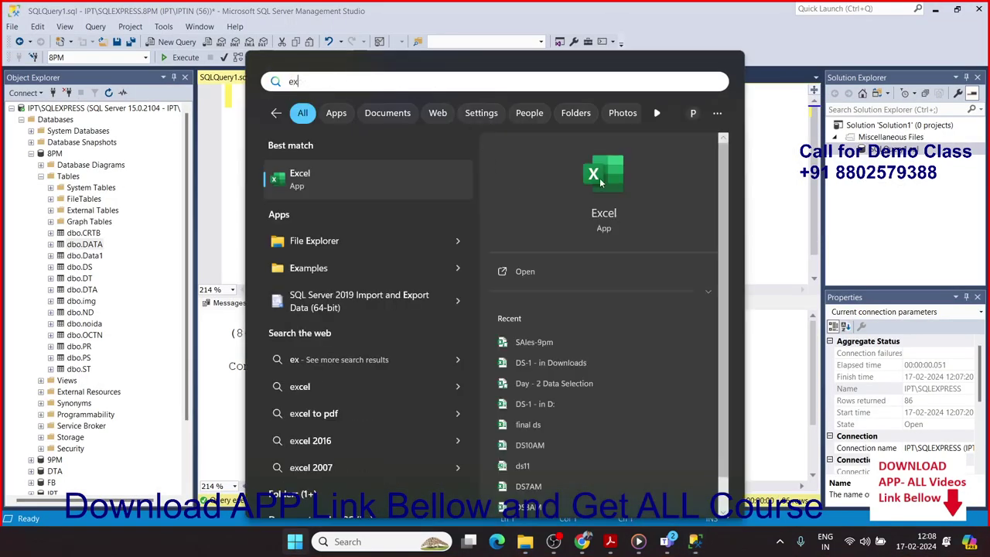
{"action": "key", "text": "BackSpace"}
{"action": "key", "text": "BackSpace"}
{"action": "type", "text": "po"}
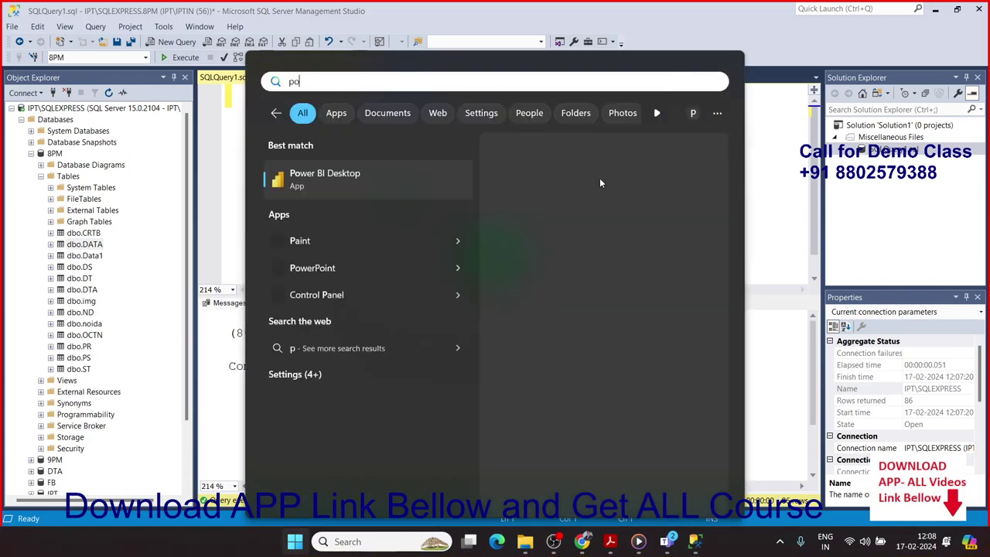
{"action": "type", "text": "we"}
{"action": "left_click", "coordinate": [607, 176]}
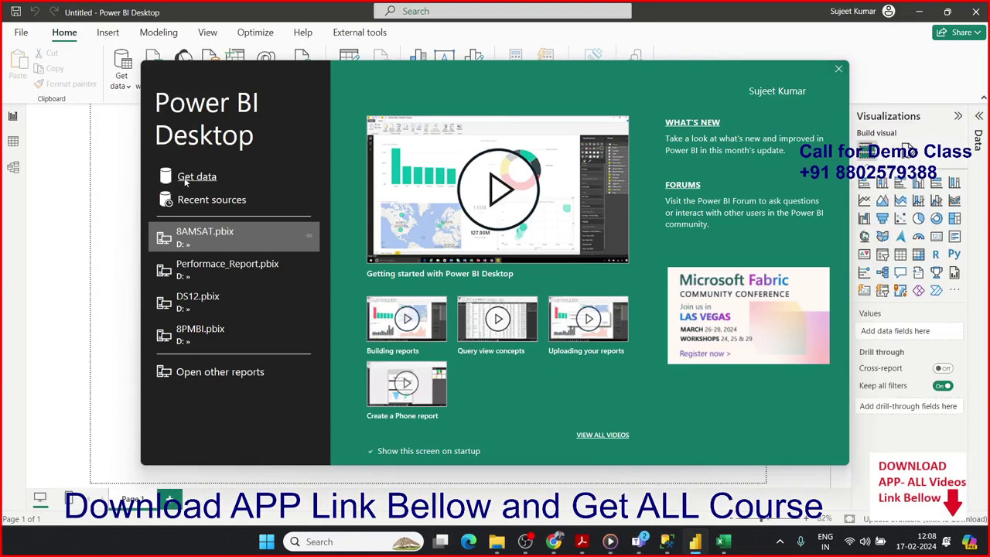
In Power BI Desktop, start a SQL Server database connection from Get data's Database sources
{"action": "left_click", "coordinate": [186, 177]}
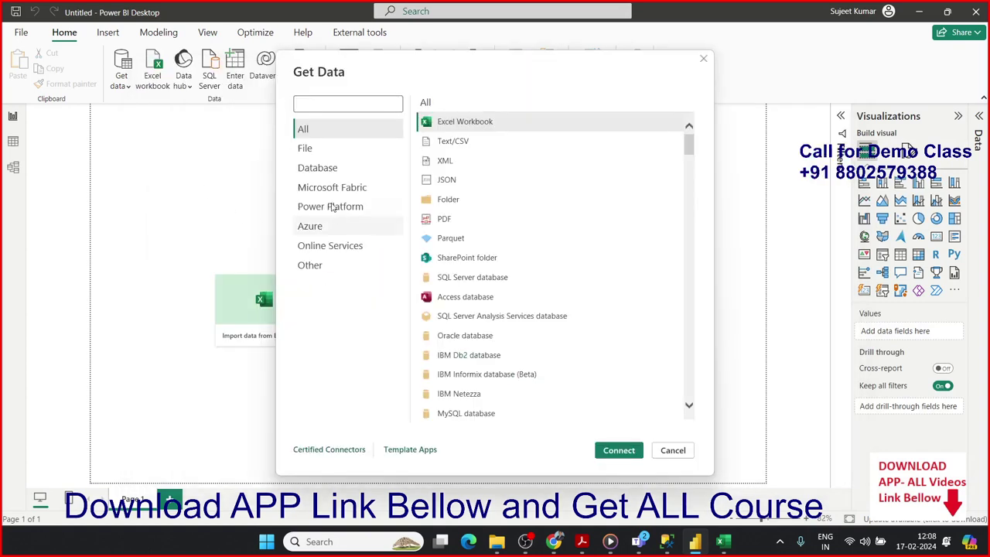
{"action": "left_click", "coordinate": [321, 168]}
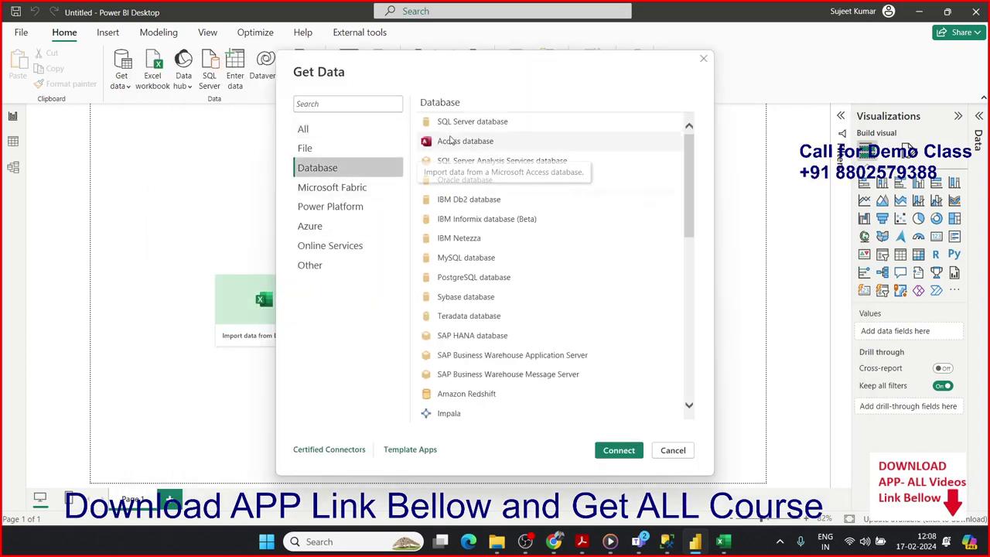
{"action": "left_click", "coordinate": [632, 449]}
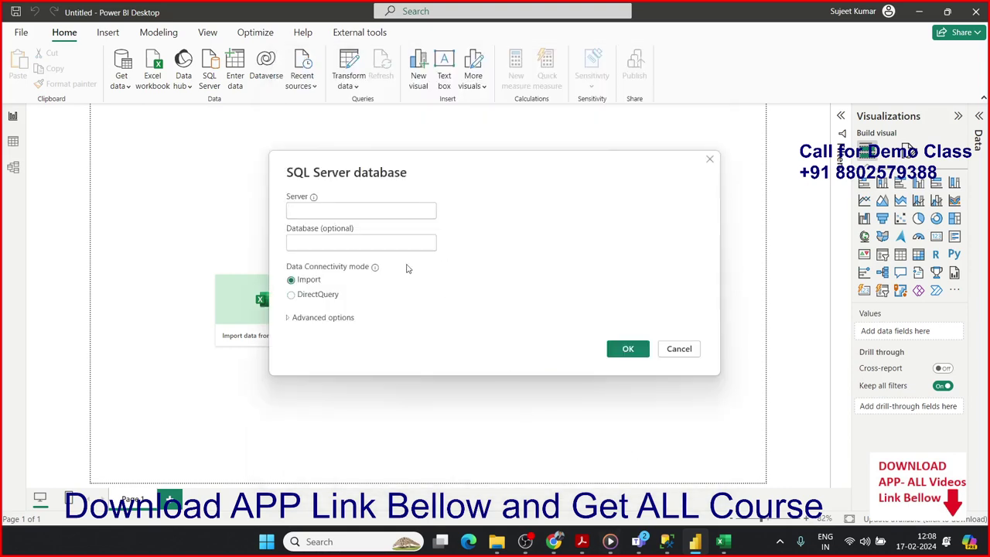
Create a blank Excel workbook and start a From SQL Server Database import
{"action": "left_click", "coordinate": [667, 541]}
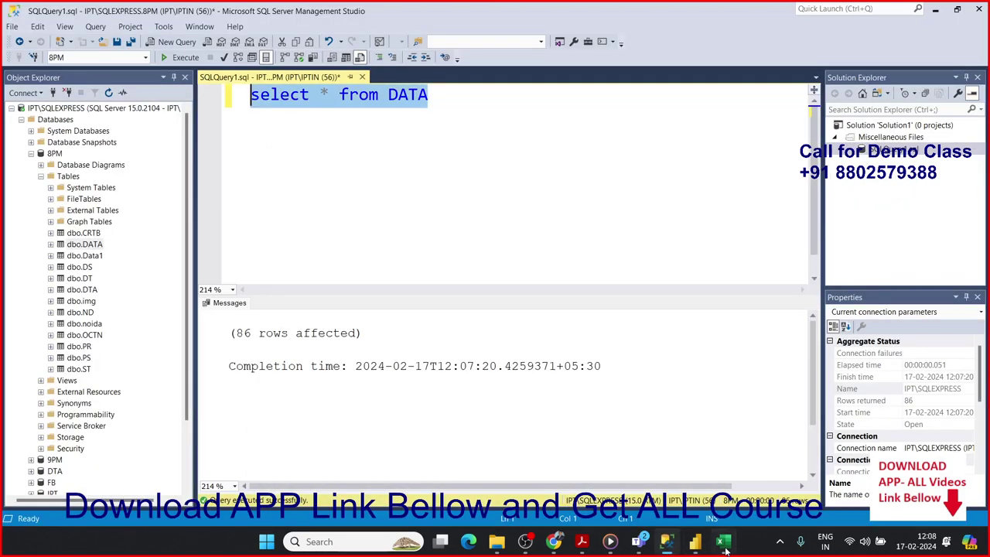
{"action": "left_click", "coordinate": [723, 542]}
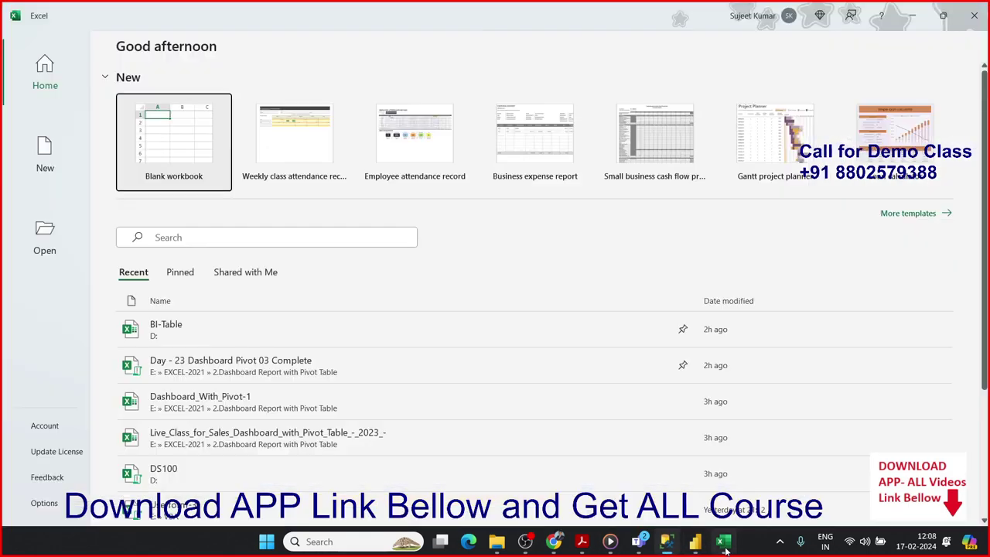
{"action": "left_click", "coordinate": [190, 154]}
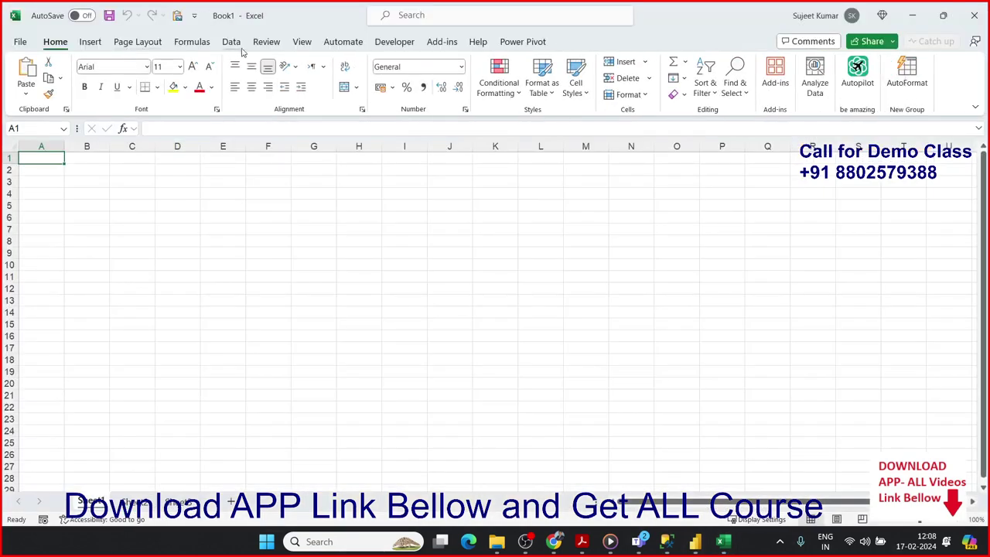
{"action": "left_click", "coordinate": [231, 41]}
{"action": "left_click", "coordinate": [30, 99]}
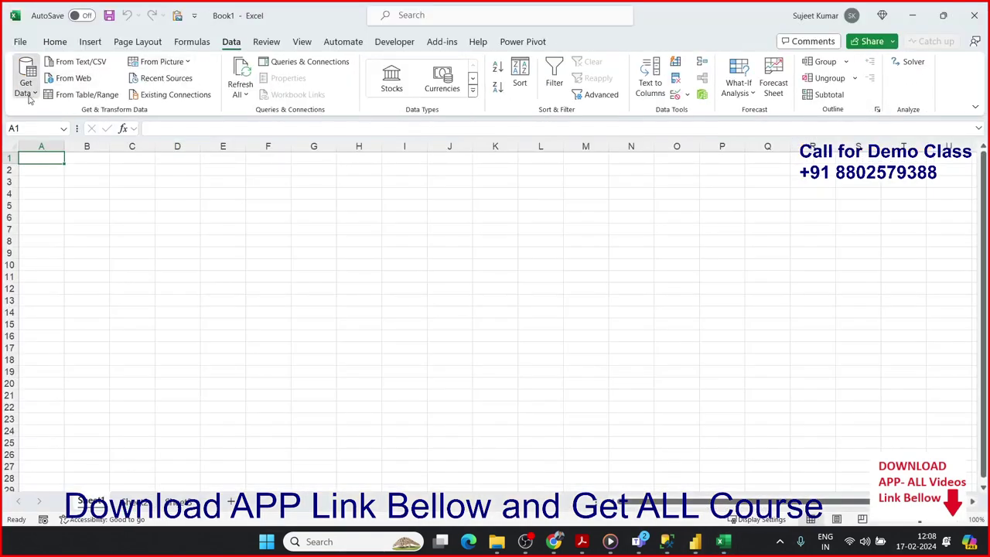
{"action": "mouse_move", "coordinate": [46, 110]}
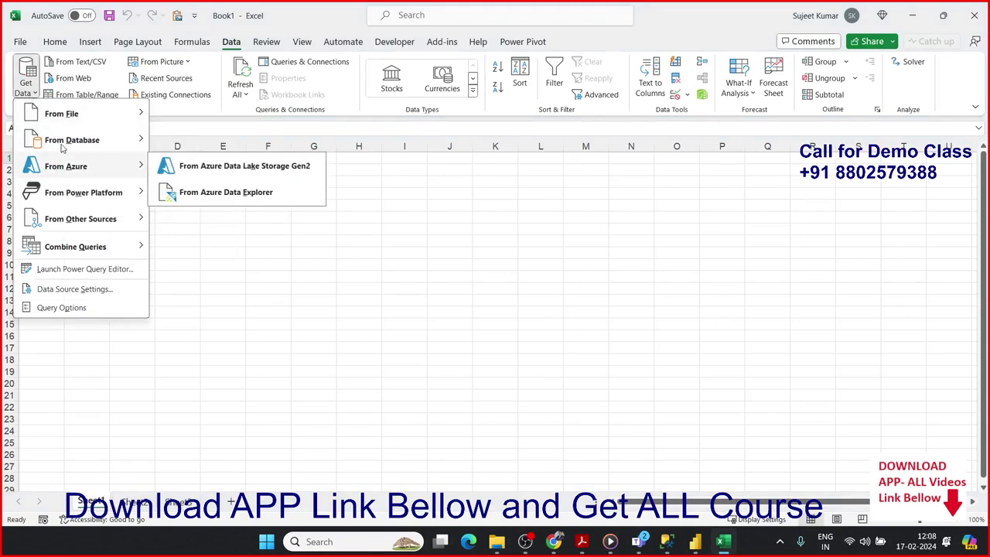
{"action": "mouse_move", "coordinate": [109, 142]}
{"action": "left_click", "coordinate": [207, 144]}
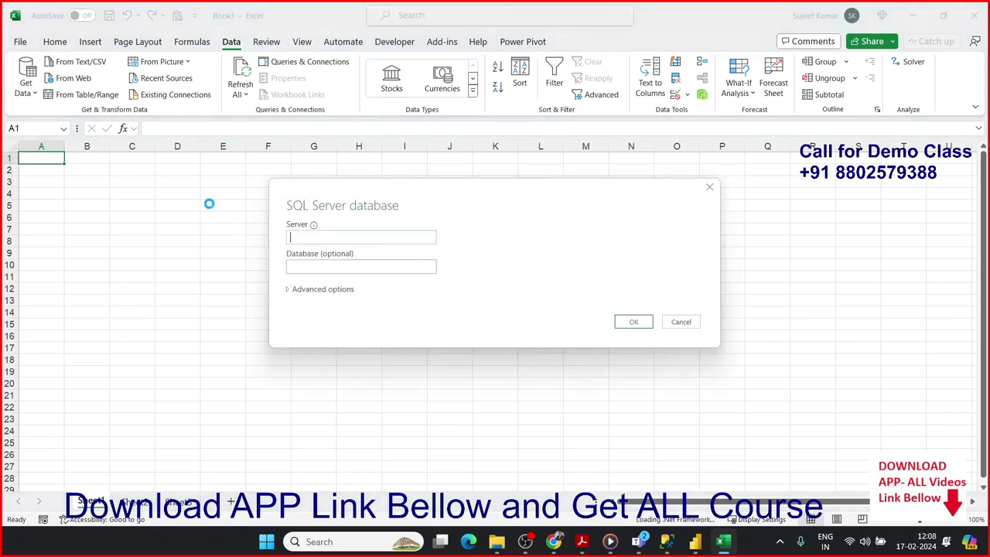
Copy the server name from SSMS and paste IPT\SQLEXPRESS into Excel's Server field
{"action": "left_click", "coordinate": [667, 545]}
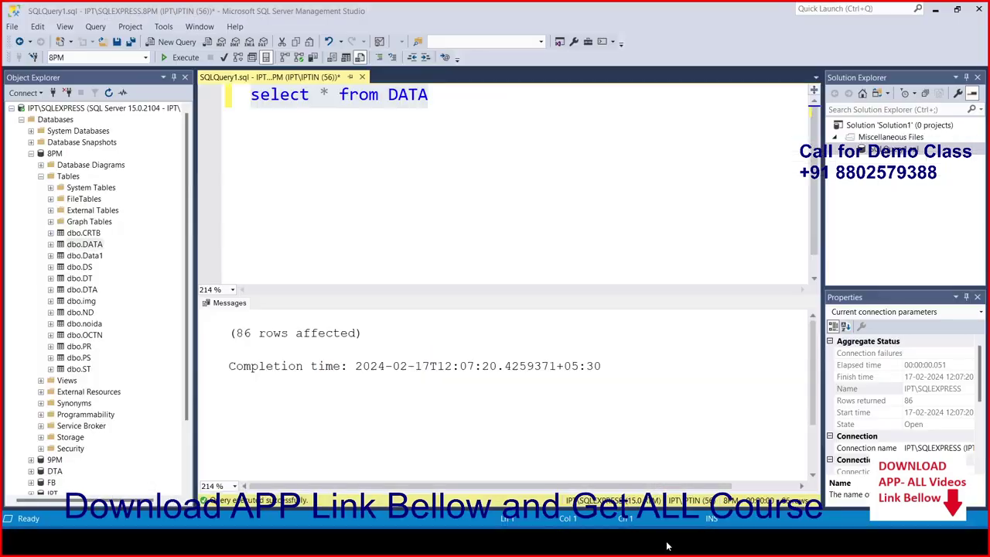
{"action": "left_click", "coordinate": [53, 93]}
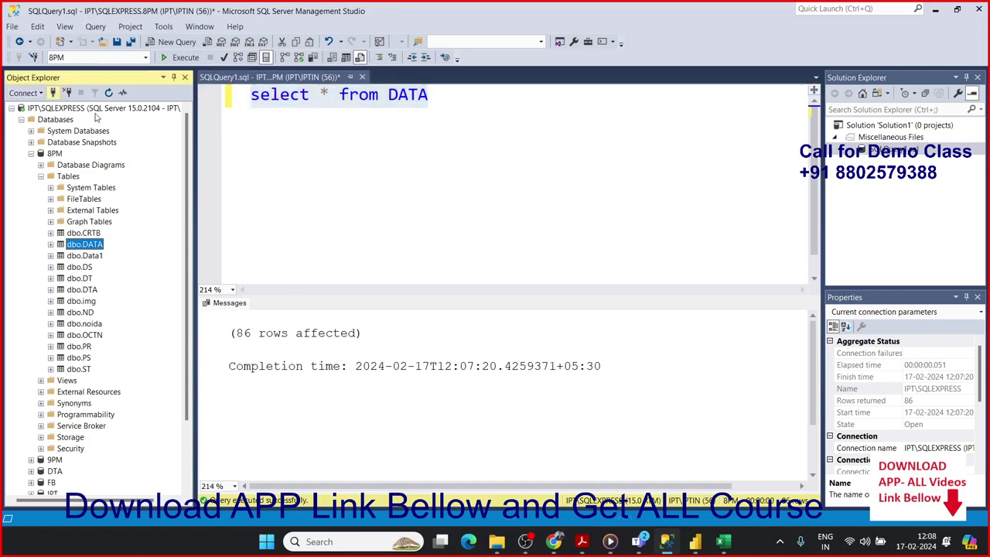
{"action": "right_click", "coordinate": [492, 189]}
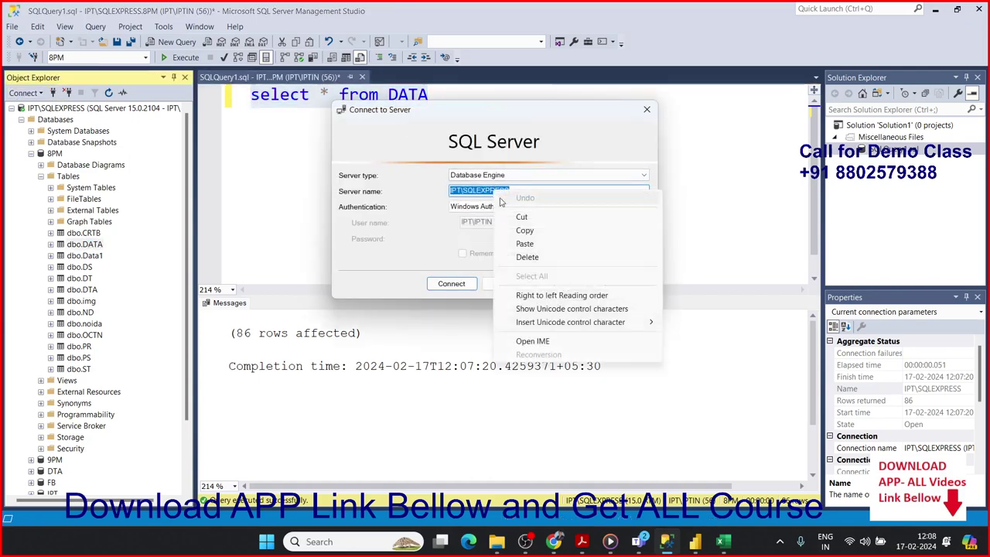
{"action": "left_click", "coordinate": [524, 229]}
{"action": "key", "text": "alt+Tab"}
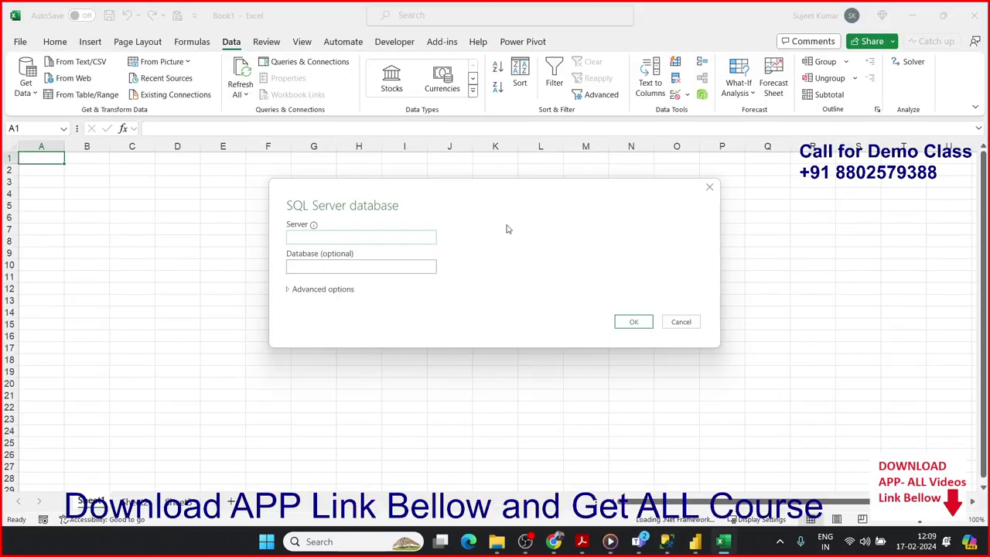
{"action": "left_click", "coordinate": [410, 236]}
{"action": "key", "text": "ctrl+v"}
Expand the advanced options and move into the Database field, checking details in SSMS
{"action": "left_click", "coordinate": [326, 290]}
{"action": "left_click", "coordinate": [321, 266]}
{"action": "key", "text": "alt+Tab"}
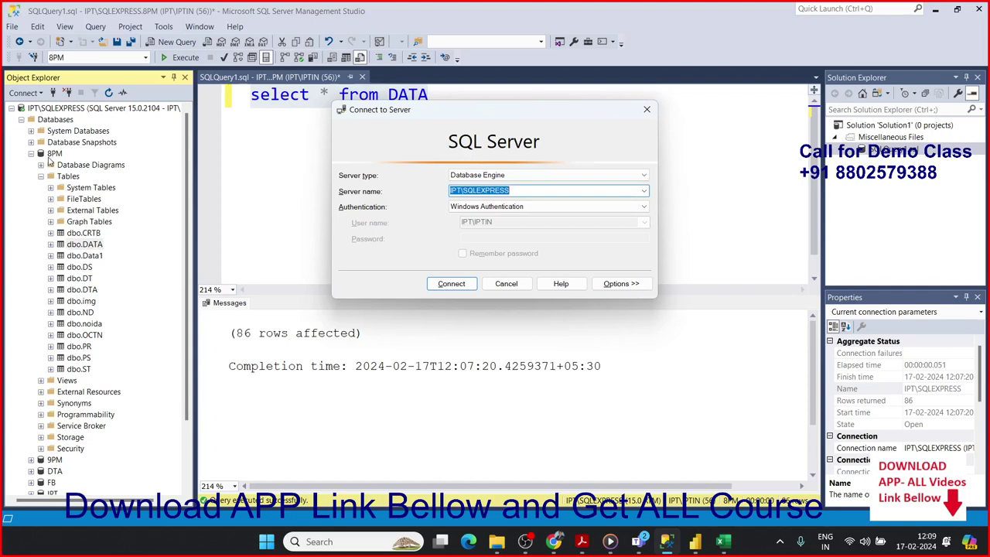
{"action": "key", "text": "alt+Tab"}
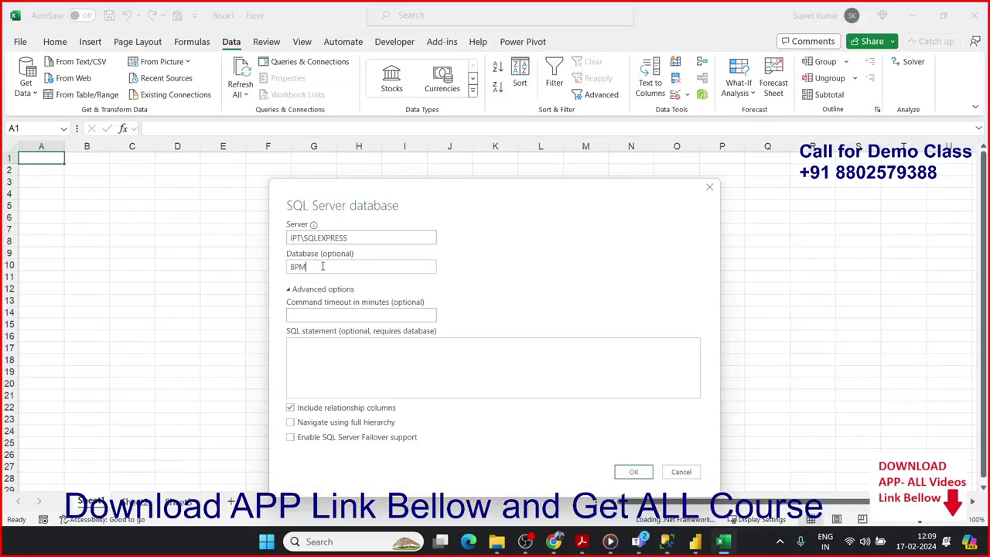
Run the SQL statement select * from DATA and load the previewed rows into the workbook
{"action": "left_click", "coordinate": [382, 365]}
{"action": "type", "text": "elect * from DATA"}
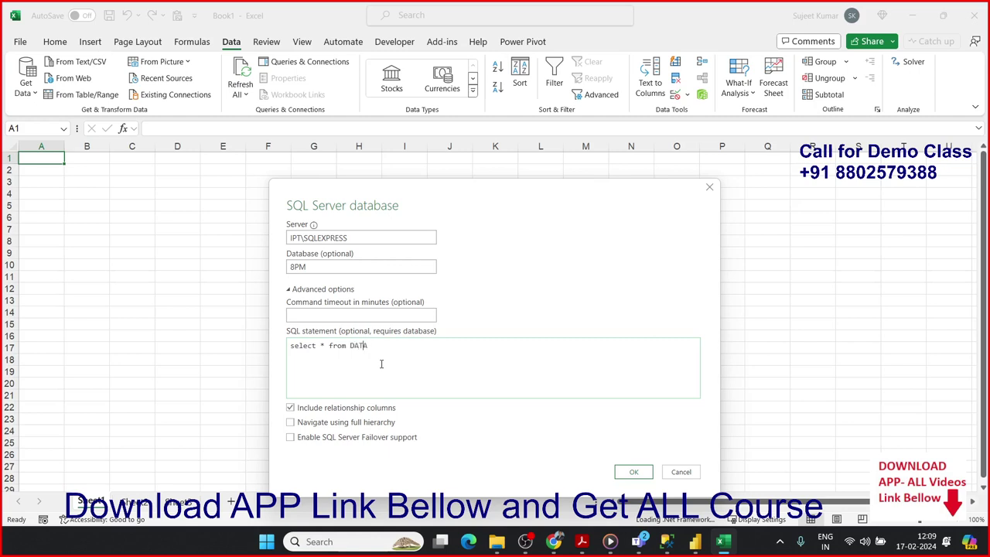
{"action": "left_click", "coordinate": [628, 472]}
{"action": "triple_click", "coordinate": [399, 240]}
{"action": "left_click", "coordinate": [633, 472]}
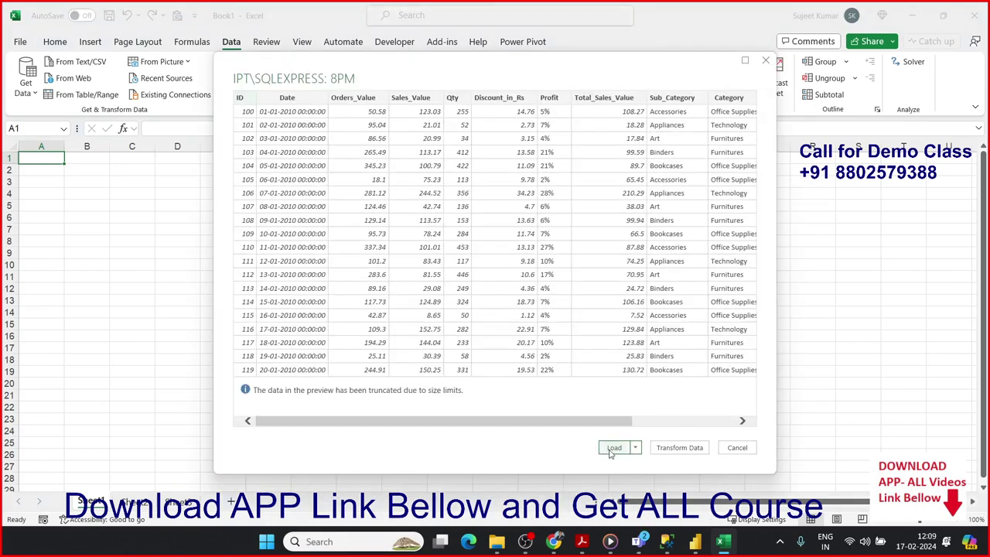
{"action": "left_click", "coordinate": [611, 451]}
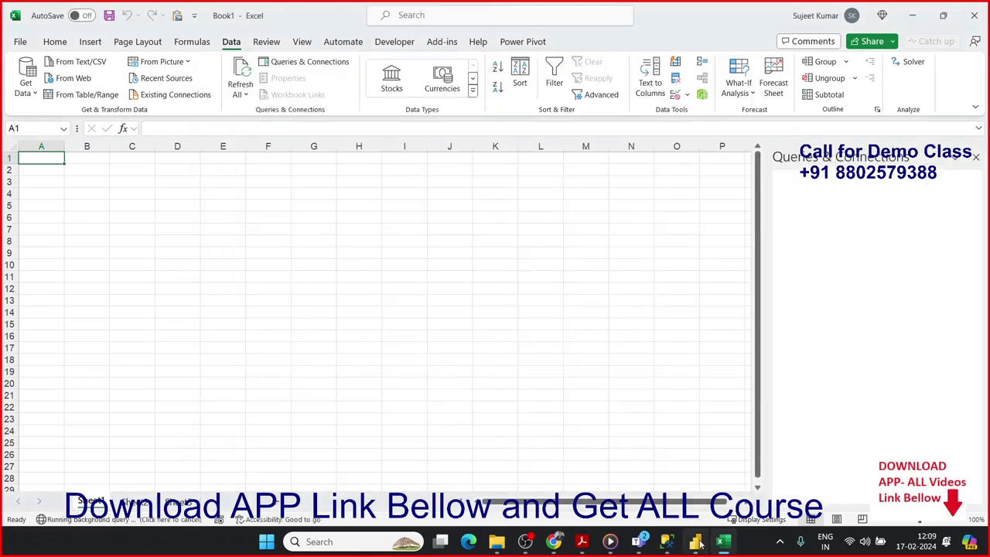
In Power BI, enter server IPT\SQLEXPRESS and database 8PM, then expand the advanced options
{"action": "left_click", "coordinate": [700, 544]}
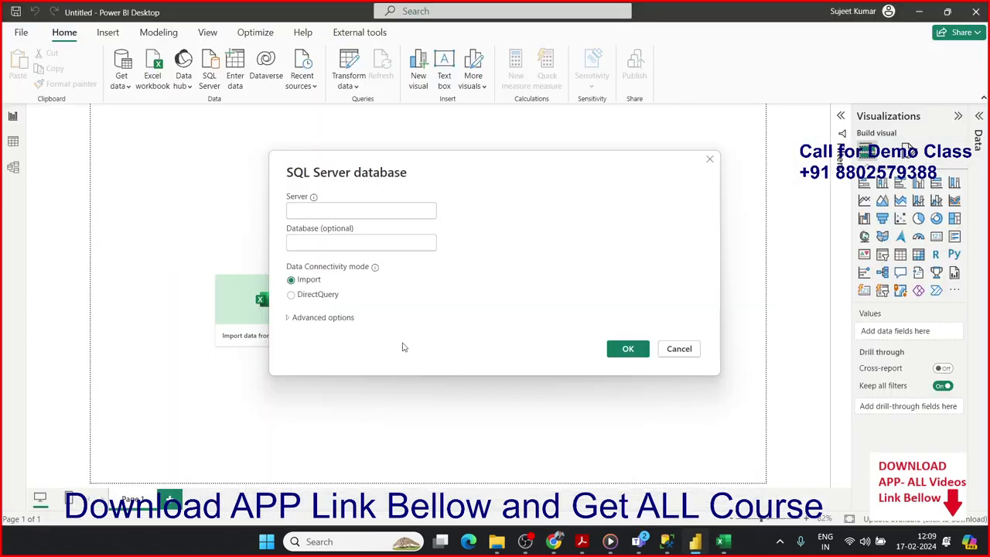
{"action": "left_click", "coordinate": [342, 215]}
{"action": "type", "text": "IPT\\SQLEXPRESS"}
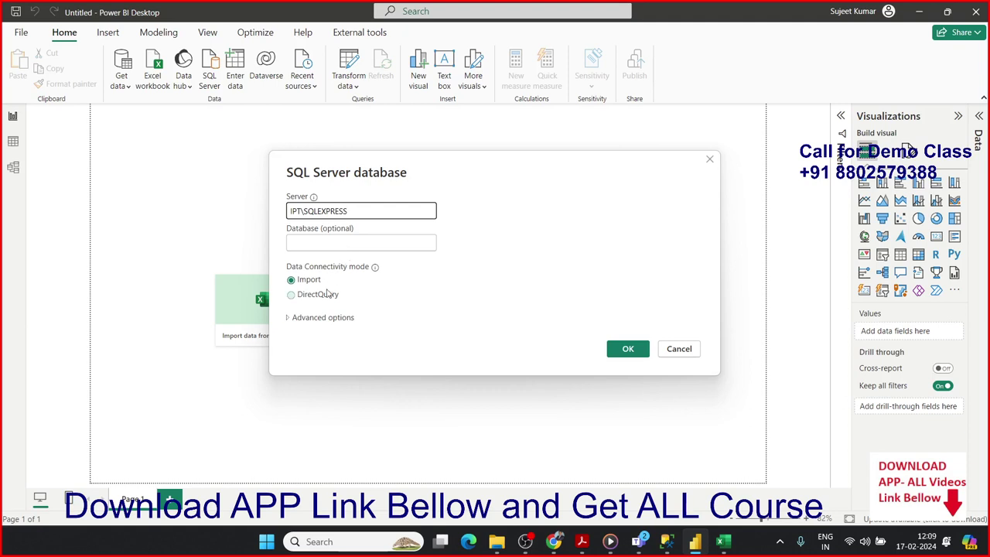
{"action": "left_click", "coordinate": [313, 246]}
{"action": "type", "text": "8PM"}
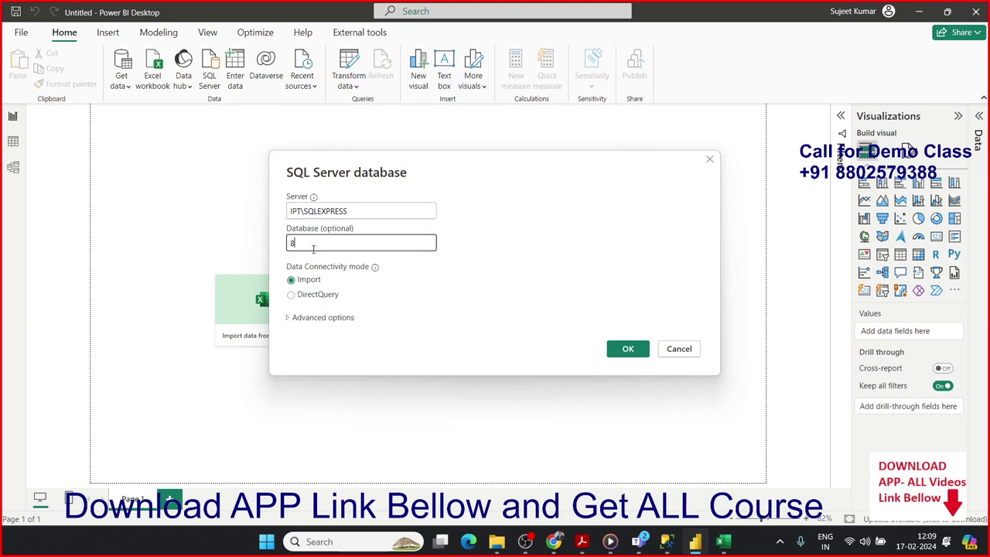
{"action": "left_click", "coordinate": [316, 317]}
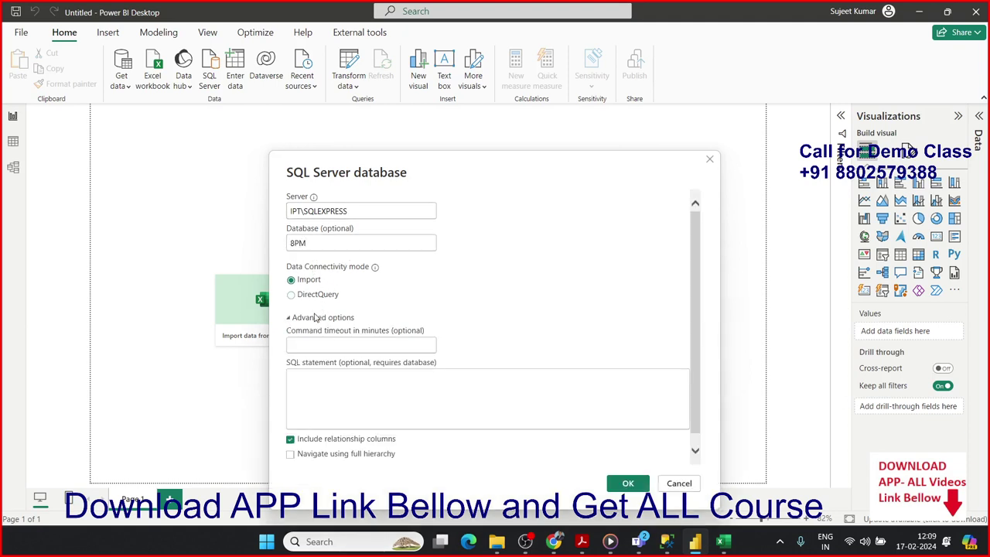
{"action": "left_click", "coordinate": [311, 378]}
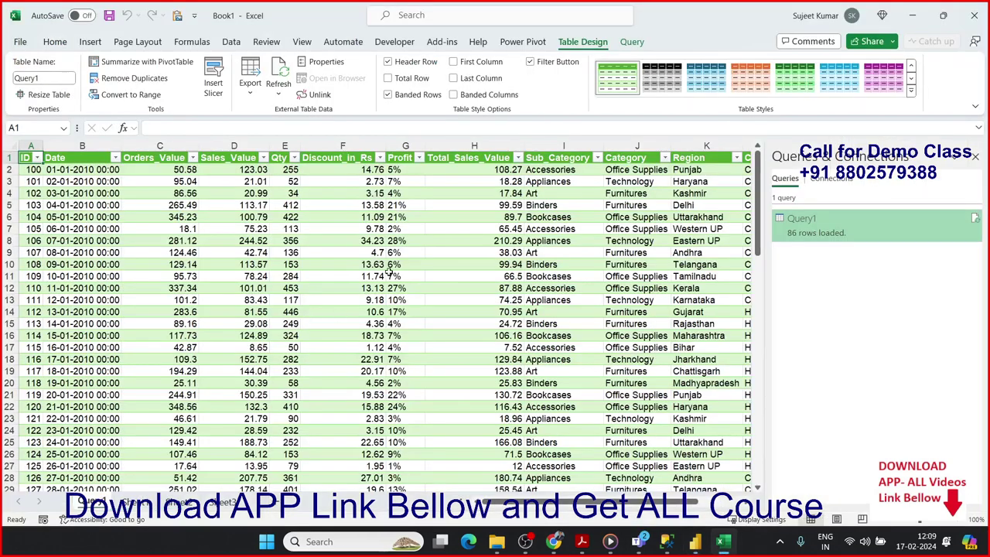
Inspect Excel's loaded query table, checking the Zone value South in M2
{"action": "left_click", "coordinate": [606, 230]}
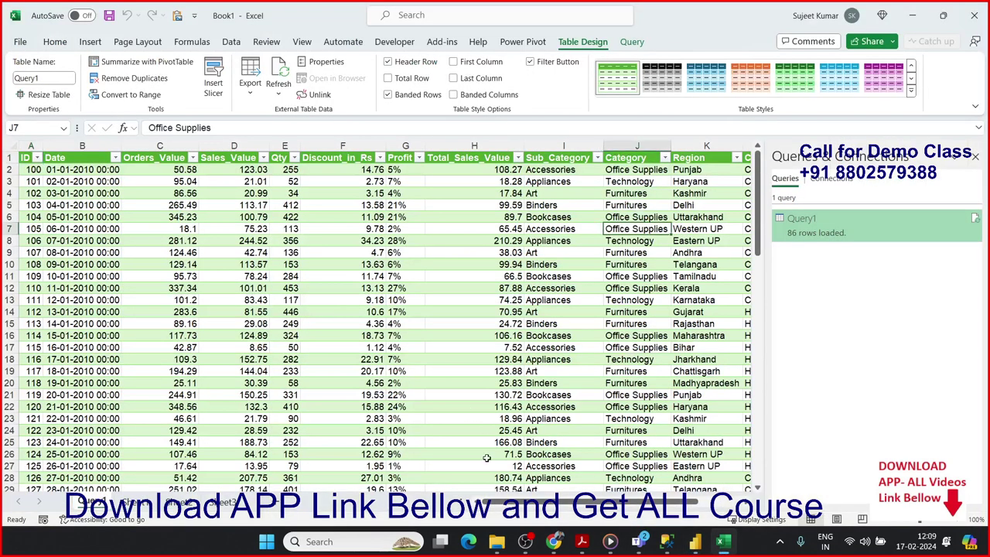
{"action": "left_click_drag", "start_coordinate": [559, 507], "coordinate": [570, 508]}
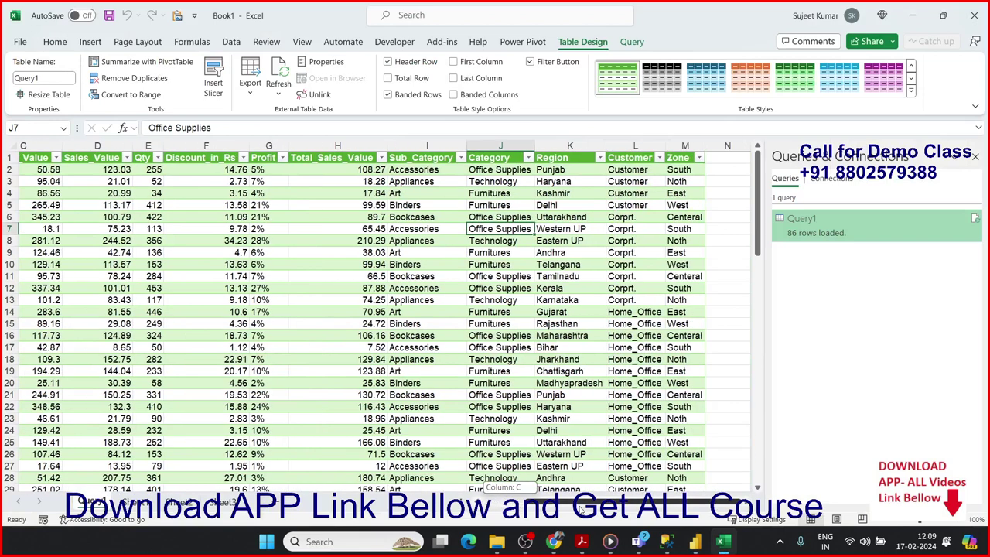
{"action": "left_click", "coordinate": [683, 172]}
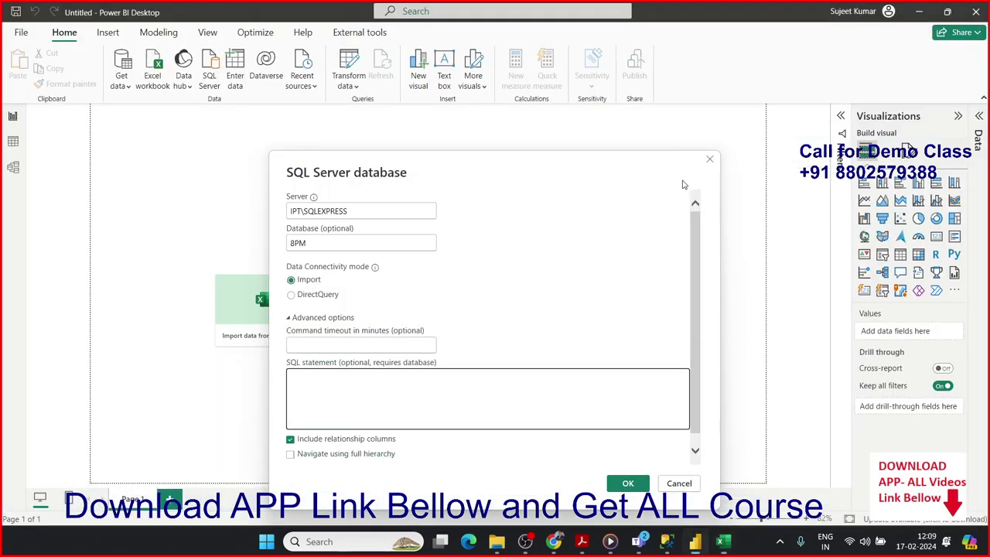
Run select * from DATA where zone='South' and load the South rows into the report
{"action": "left_click", "coordinate": [427, 395]}
{"action": "type", "text": "se"}
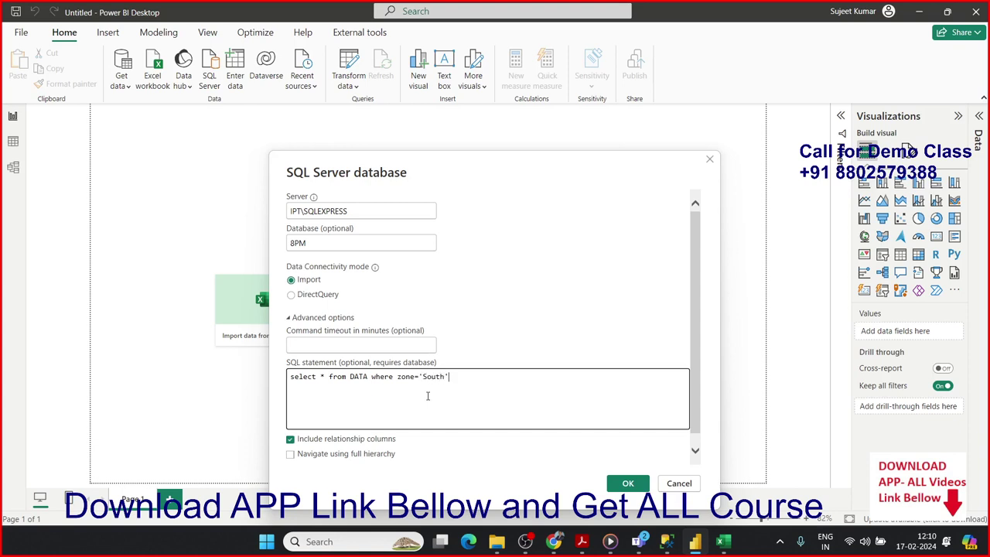
{"action": "left_click", "coordinate": [623, 486]}
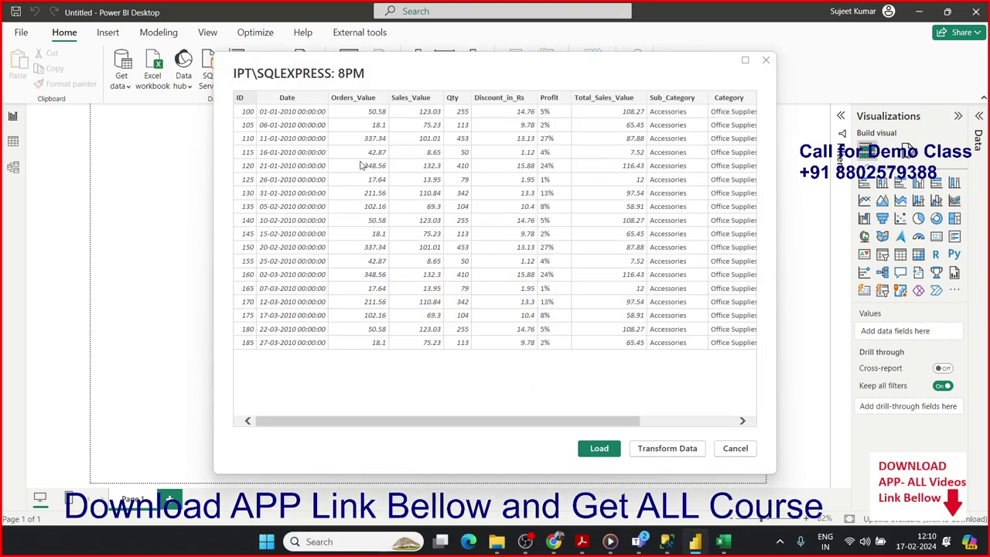
{"action": "mouse_move", "coordinate": [479, 421]}
{"action": "left_mouse_down"}
{"action": "mouse_move", "coordinate": [650, 440]}
{"action": "mouse_move", "coordinate": [490, 448]}
{"action": "left_mouse_up"}
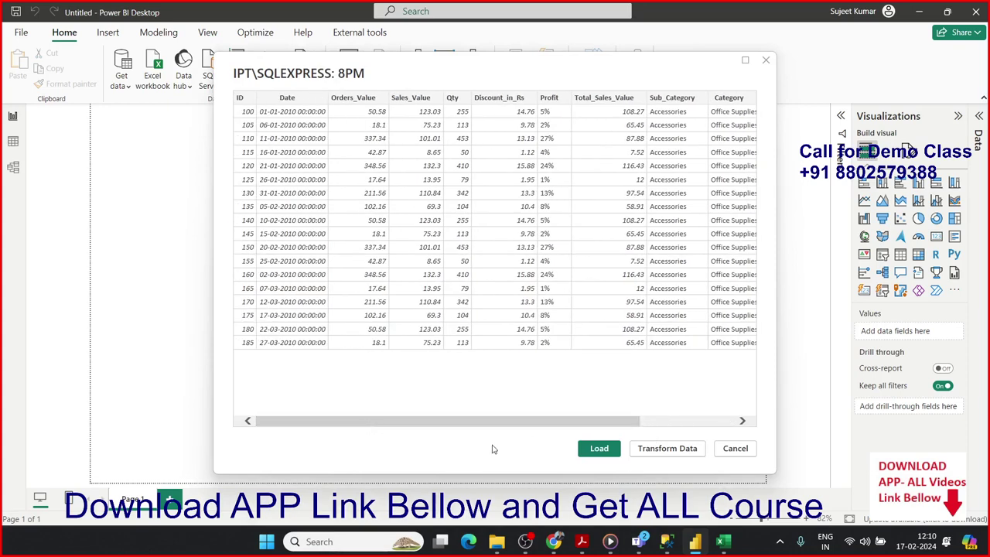
{"action": "left_click", "coordinate": [600, 449]}
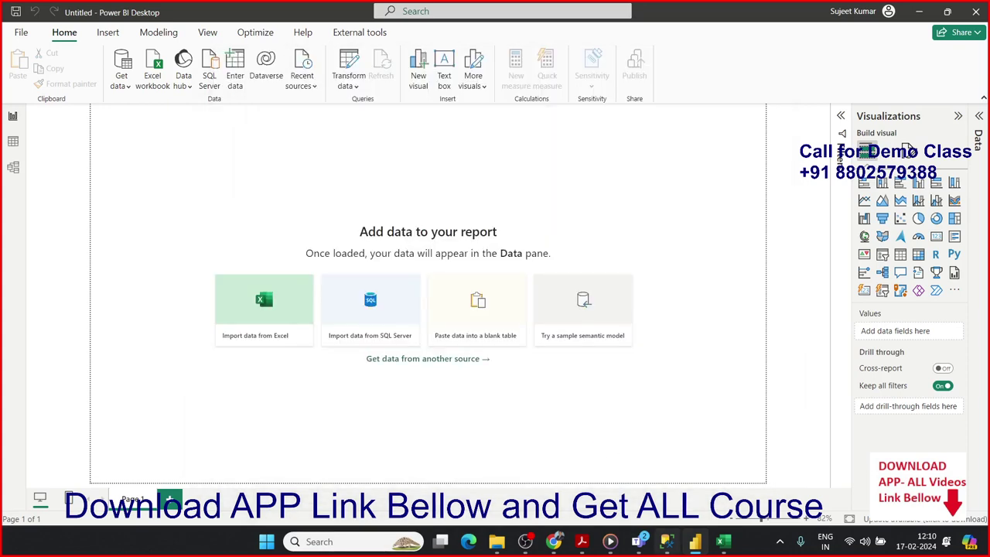
Reconnect SSMS to IPT\SQLEXPRESS, select the query text, then return to Excel's query table
{"action": "left_click", "coordinate": [676, 547]}
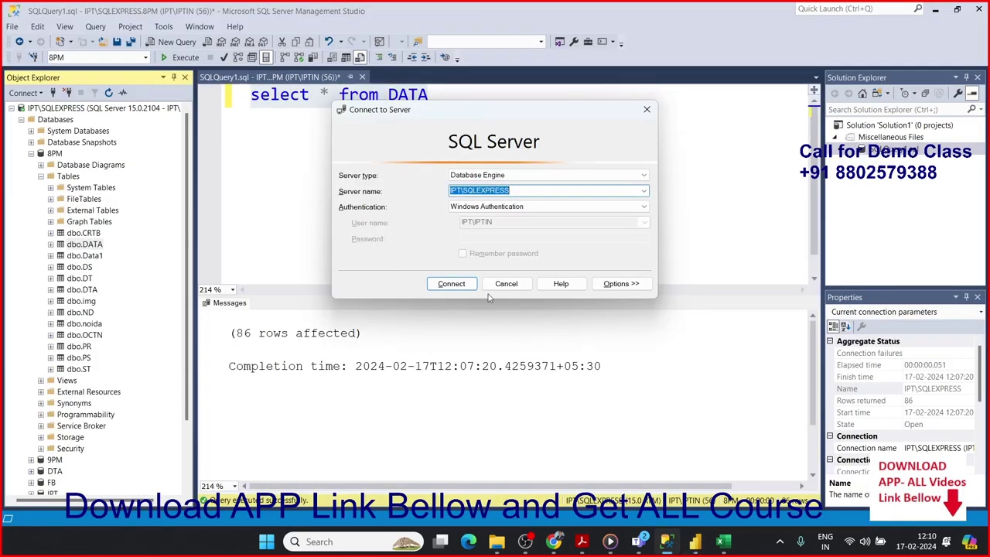
{"action": "left_click", "coordinate": [463, 287]}
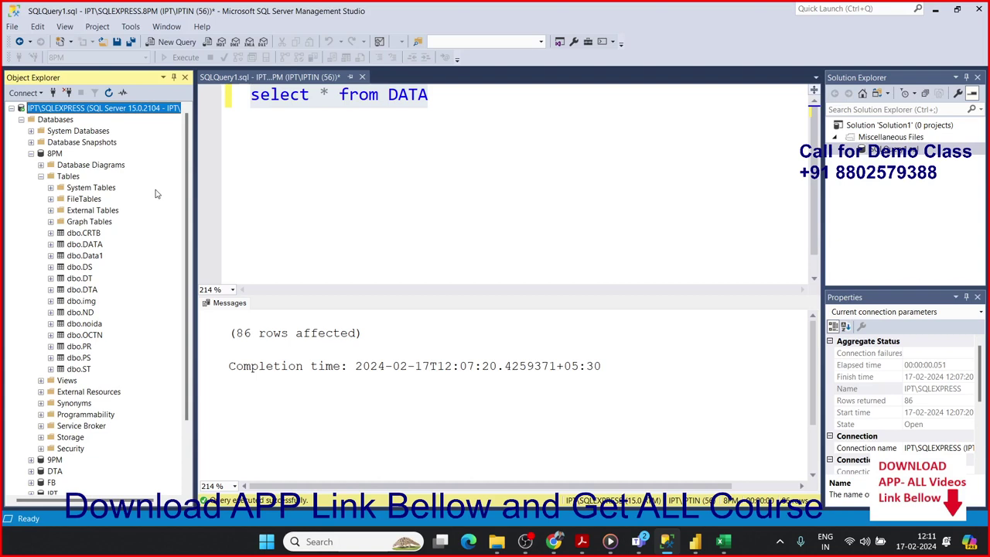
{"action": "left_click", "coordinate": [474, 97]}
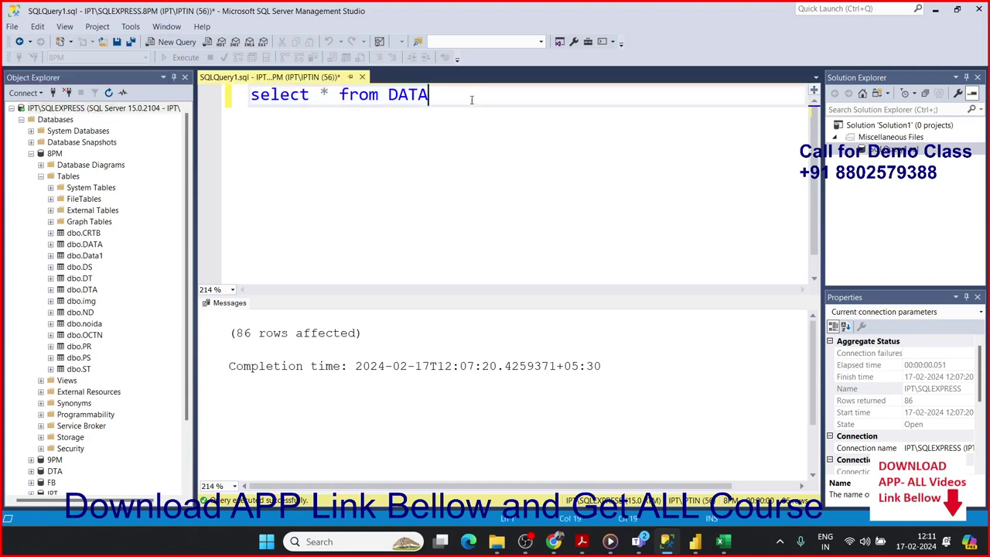
{"action": "left_click_drag", "start_coordinate": [474, 97], "coordinate": [263, 101]}
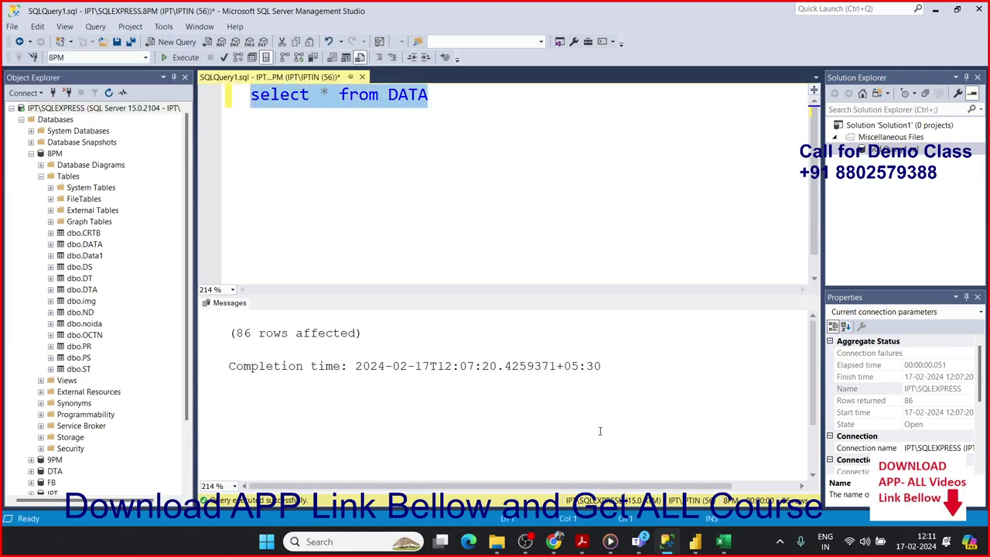
{"action": "left_click", "coordinate": [723, 541]}
{"action": "left_click", "coordinate": [300, 242]}
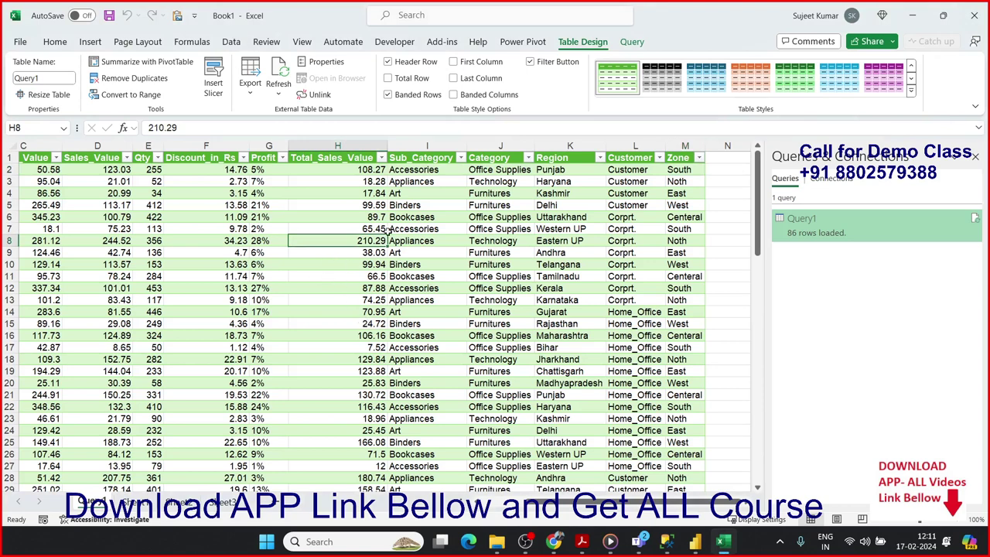
Convert the Query1 table to a normal range and close the Queries & Connections pane
{"action": "left_click", "coordinate": [62, 44]}
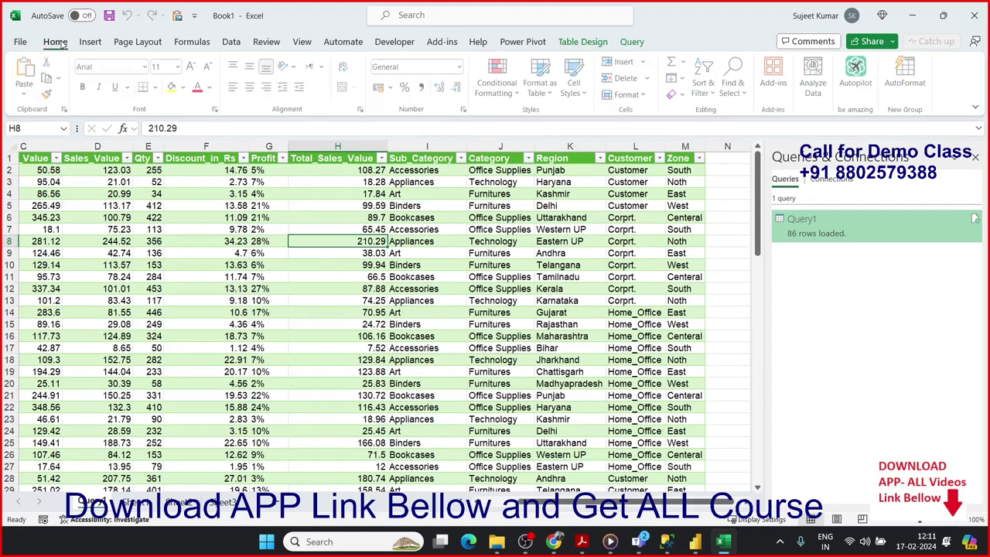
{"action": "left_click", "coordinate": [582, 43]}
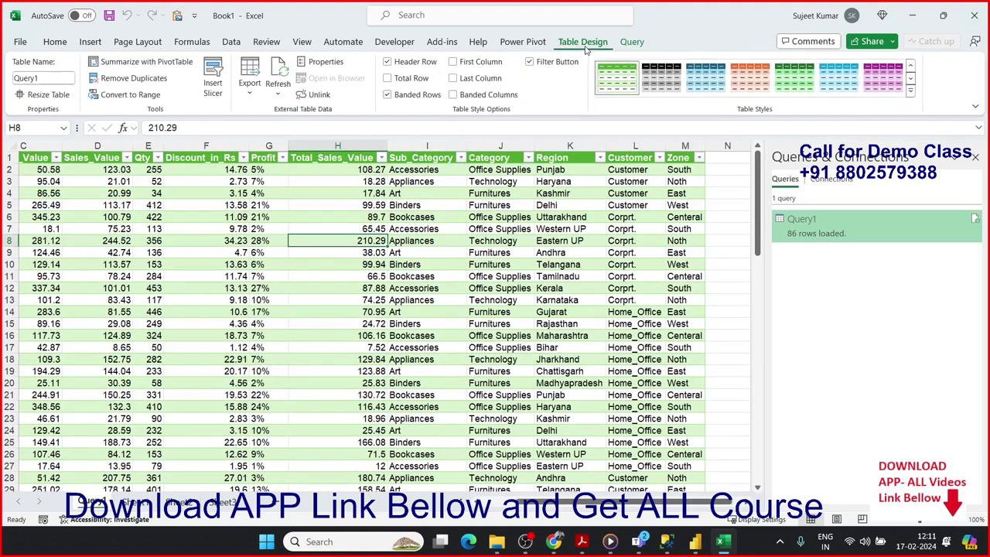
{"action": "left_click", "coordinate": [130, 94]}
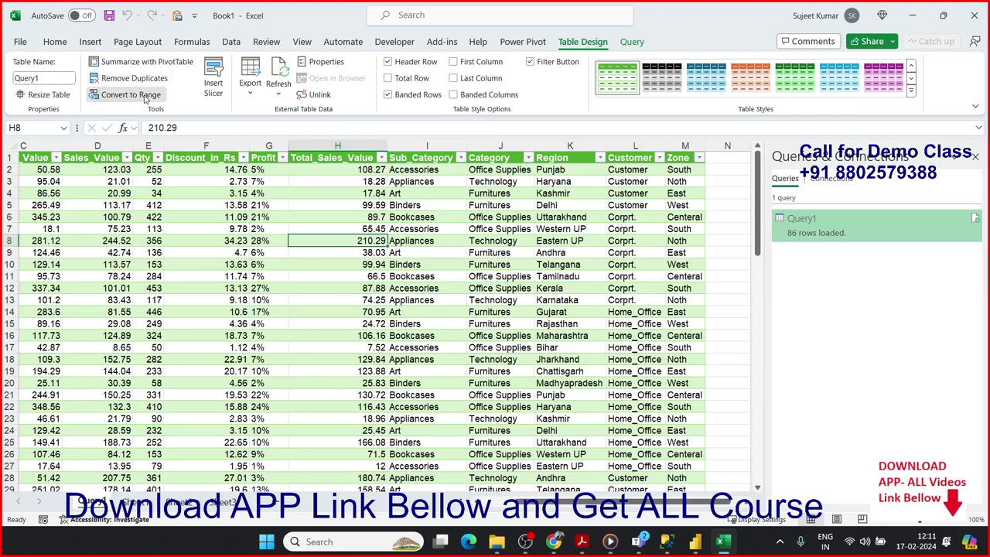
{"action": "left_click", "coordinate": [528, 302]}
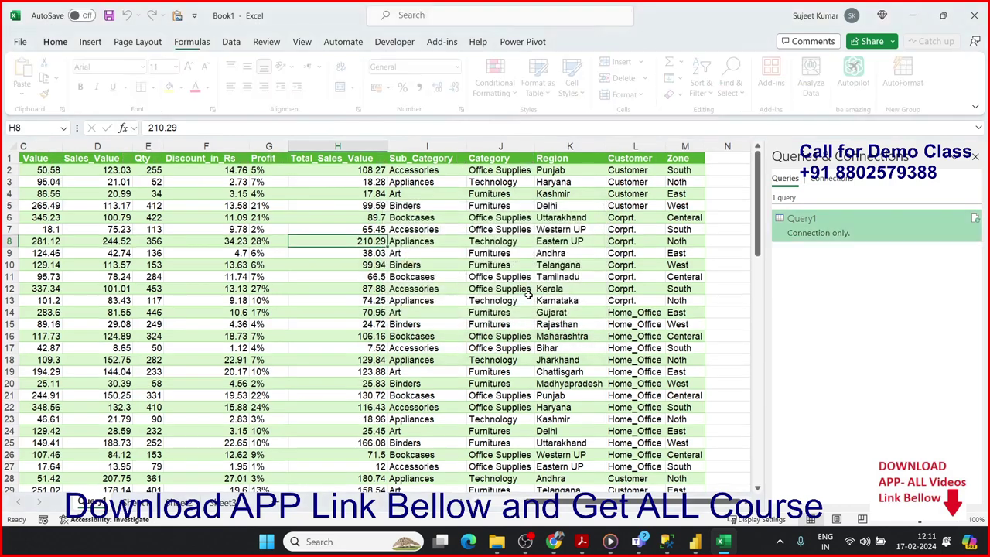
{"action": "left_click", "coordinate": [974, 157]}
{"action": "left_click", "coordinate": [87, 499]}
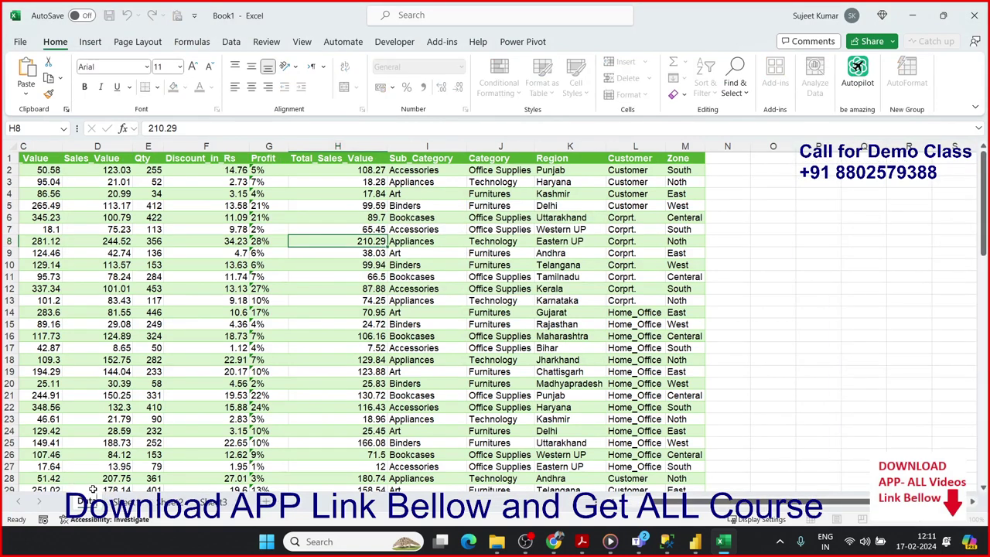
Choose cell A4 on Sheet1 as the place for the formula
{"action": "left_click", "coordinate": [128, 504]}
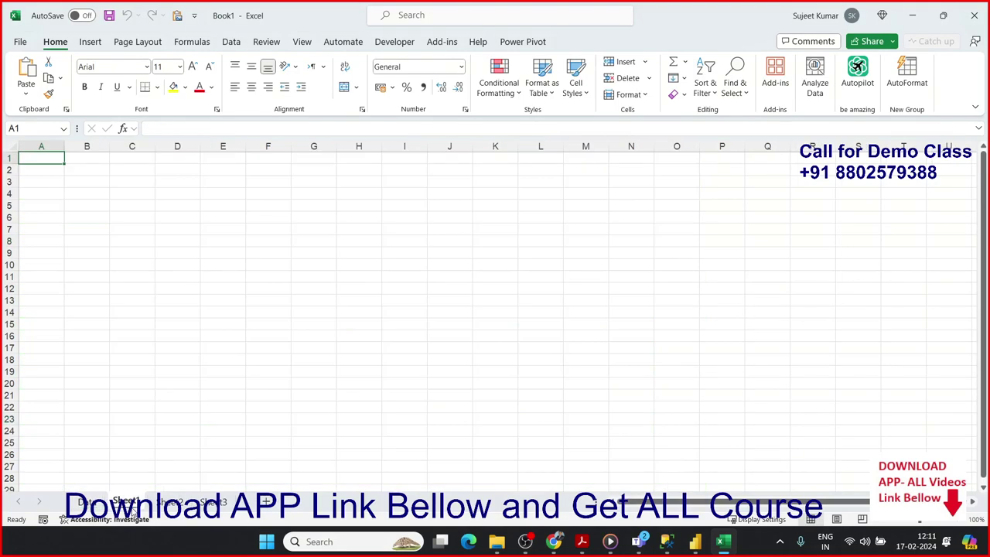
{"action": "left_click", "coordinate": [58, 202]}
{"action": "left_click", "coordinate": [61, 193]}
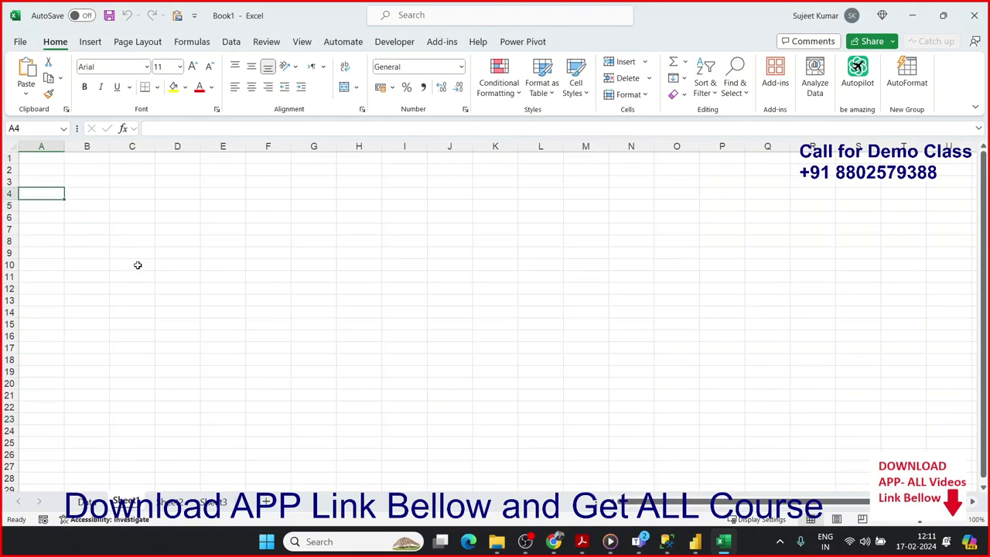
{"action": "left_click", "coordinate": [88, 504]}
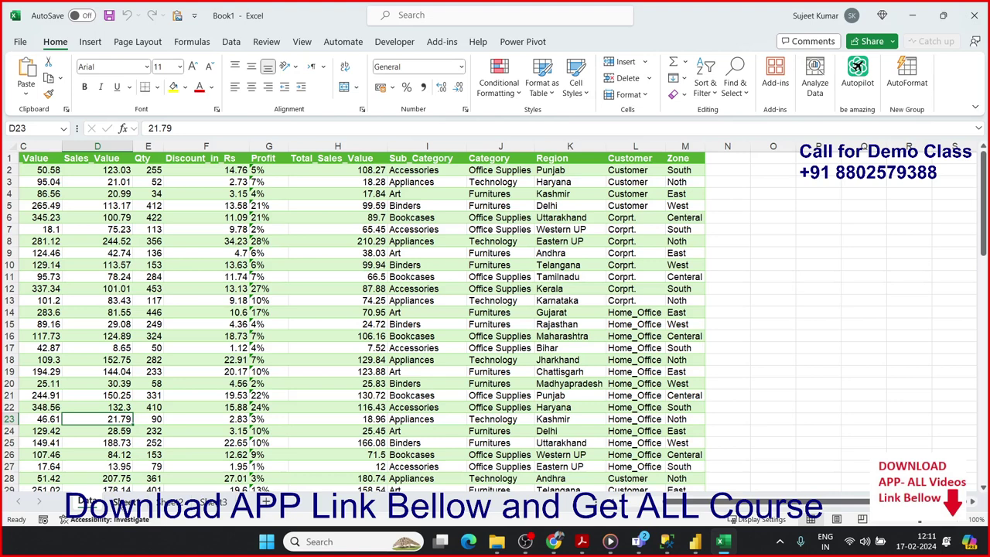
{"action": "key", "text": "ctrl+Page_Down"}
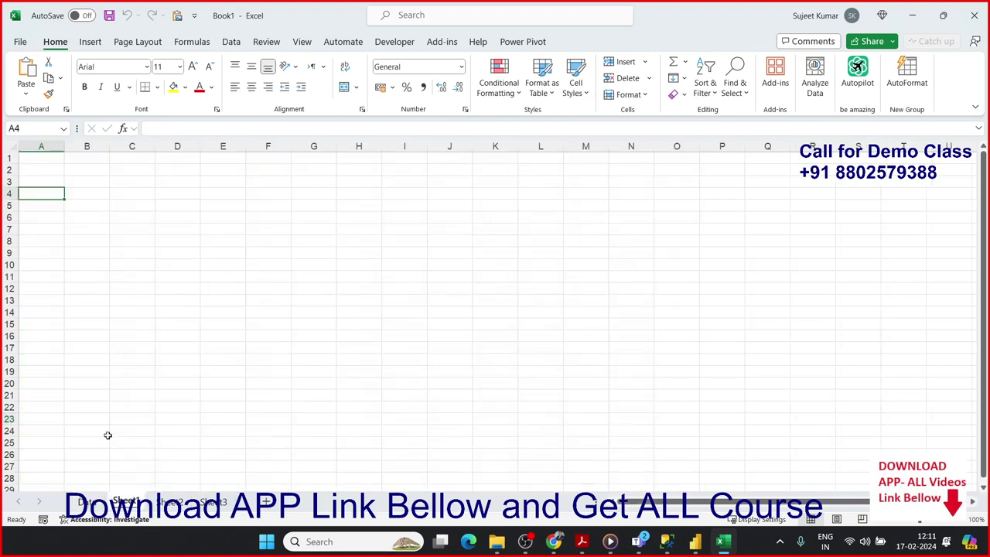
Start a FILTER formula whose array is Data!A1:M87
{"action": "type", "text": "=fil"}
{"action": "key", "text": "Tab"}
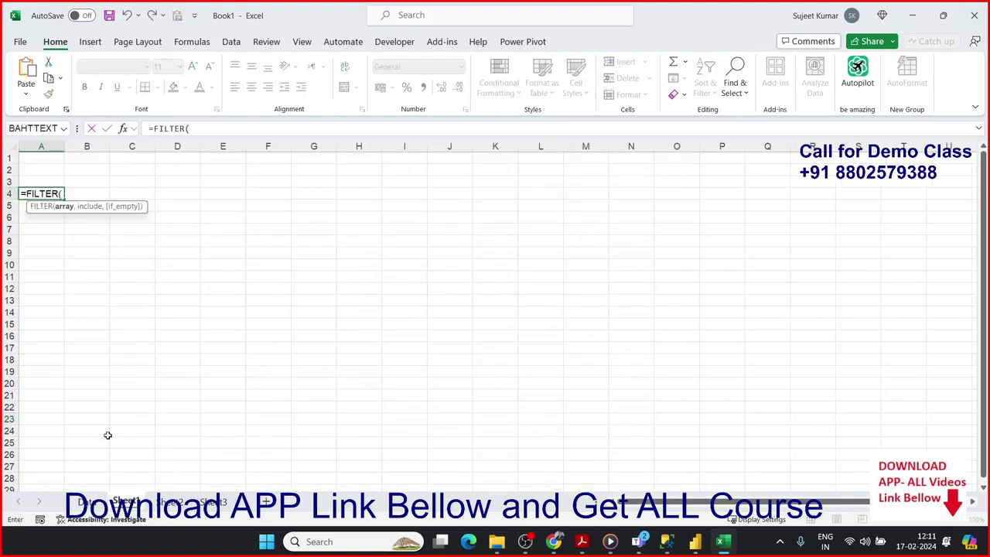
{"action": "left_click", "coordinate": [86, 502]}
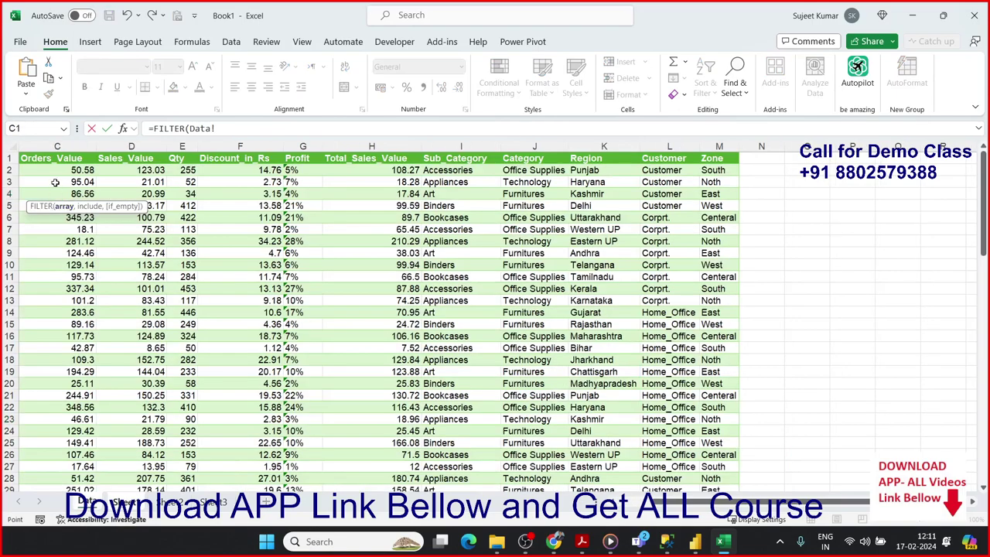
{"action": "left_click", "coordinate": [52, 157]}
{"action": "key", "text": "Left"}
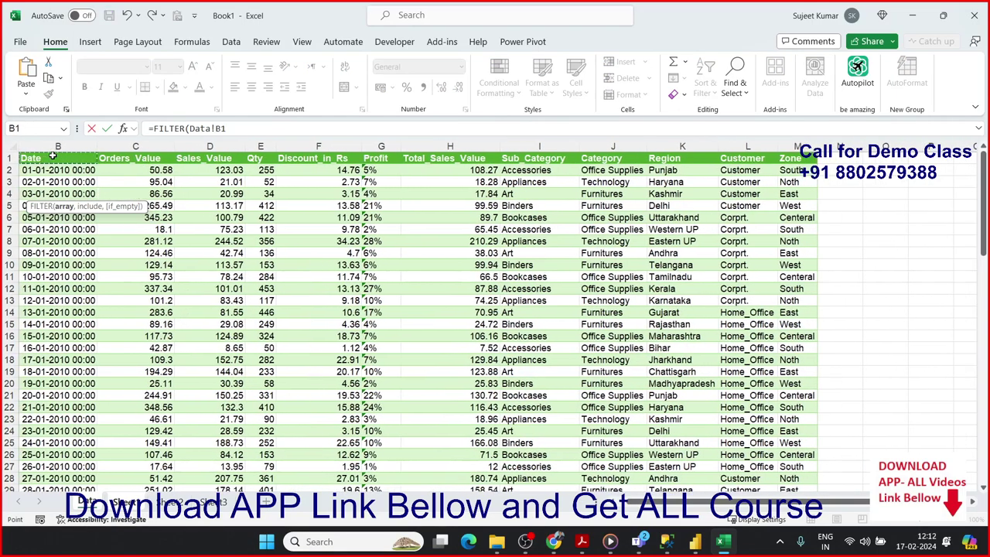
{"action": "key", "text": "Left"}
{"action": "key", "text": "ctrl+shift+Right"}
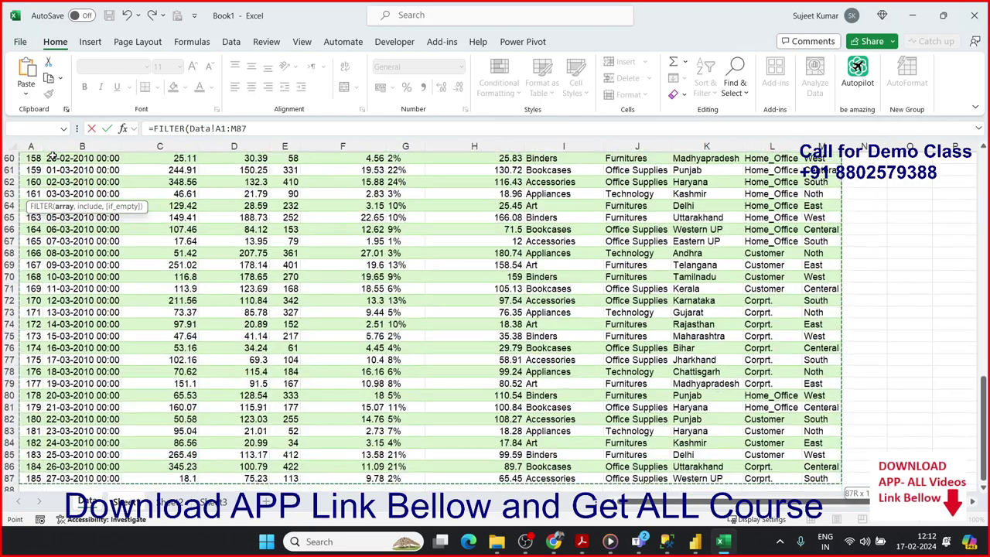
{"action": "key", "text": "ctrl+shift+Down"}
Add the condition Data!M1:M87="South" and commit the FILTER formula
{"action": "type", "text": ","}
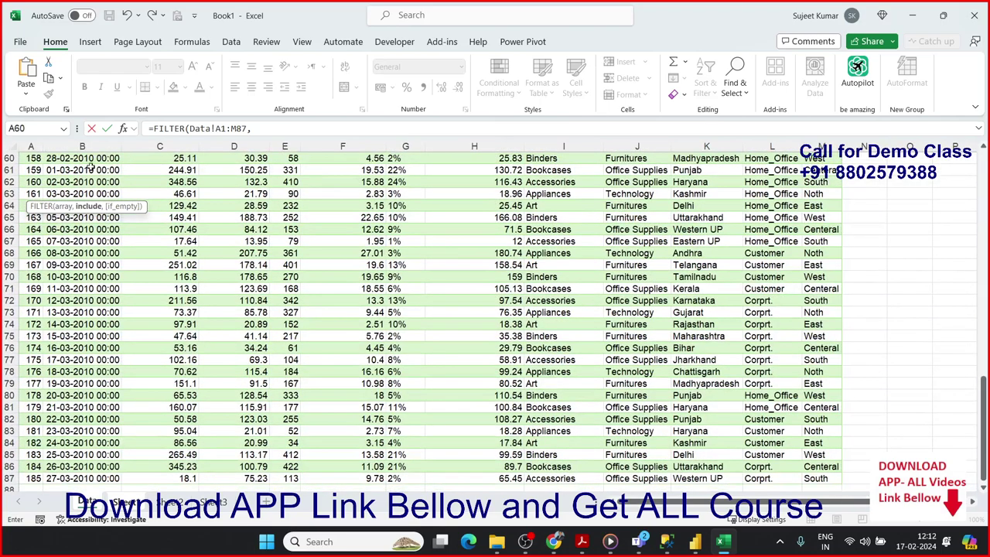
{"action": "left_click", "coordinate": [826, 230]}
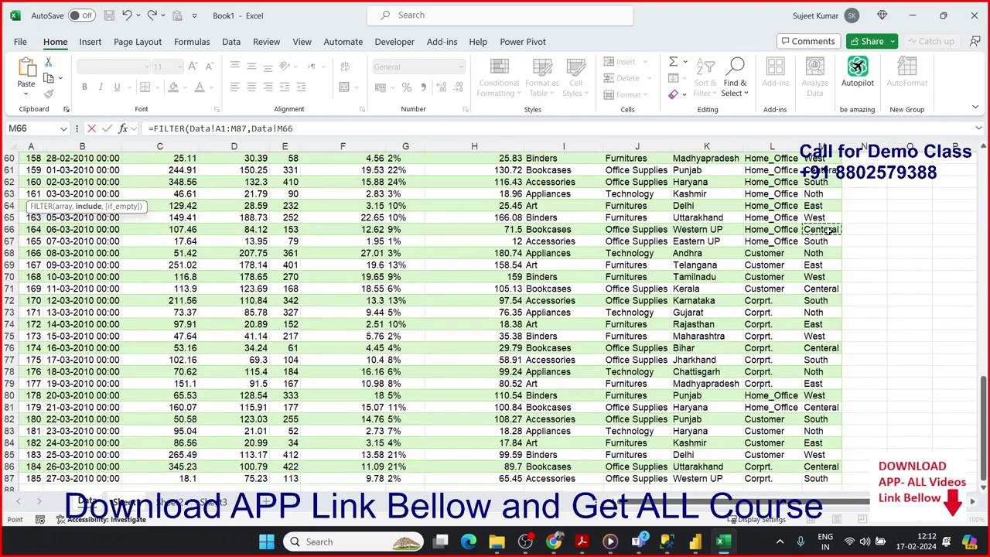
{"action": "key", "text": "ctrl+Up"}
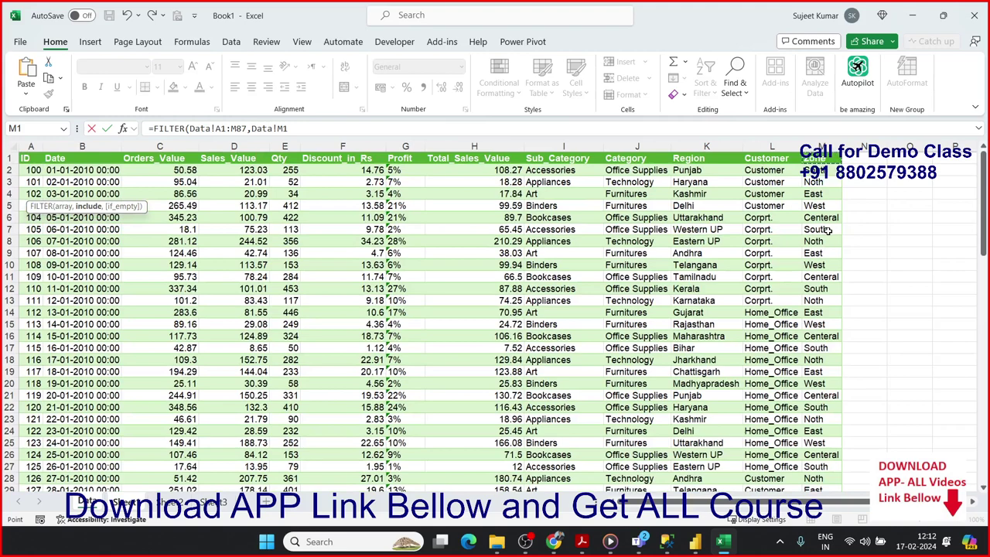
{"action": "key", "text": "ctrl+shift+Down"}
{"action": "type", "text": ":M87=\"South"}
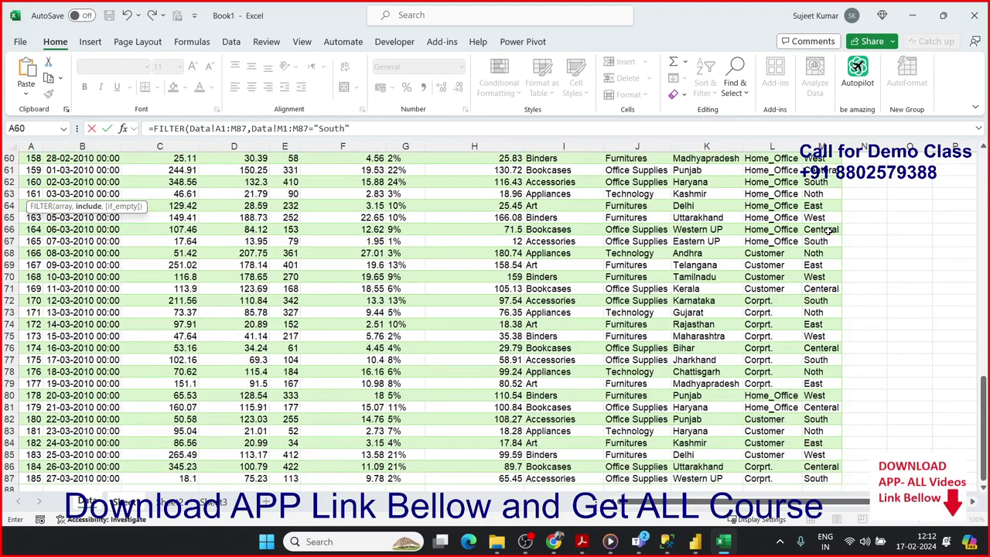
{"action": "type", "text": ")"}
{"action": "key", "text": "Return"}
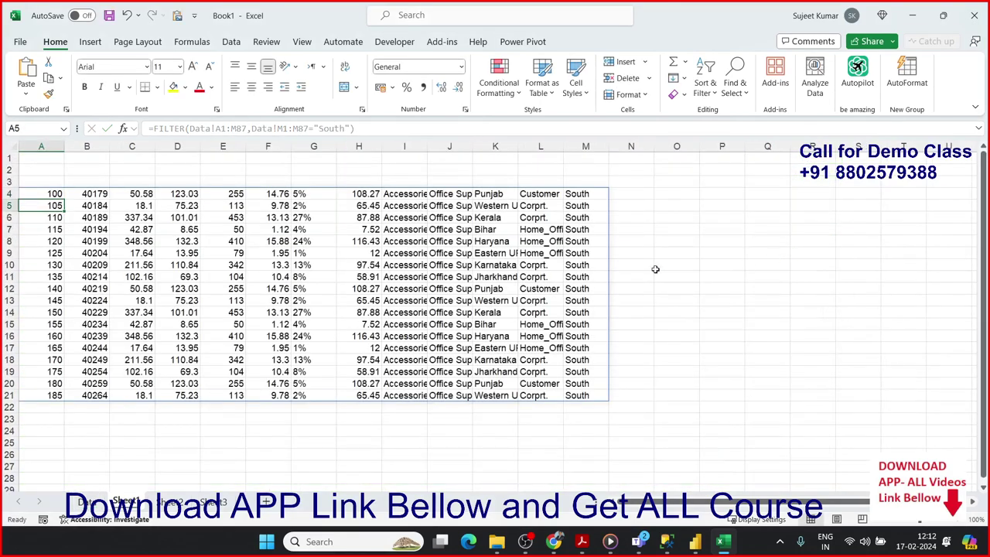
Copy the Data sheet's header row A1:M1 into Sheet1 row 3
{"action": "left_click", "coordinate": [94, 496]}
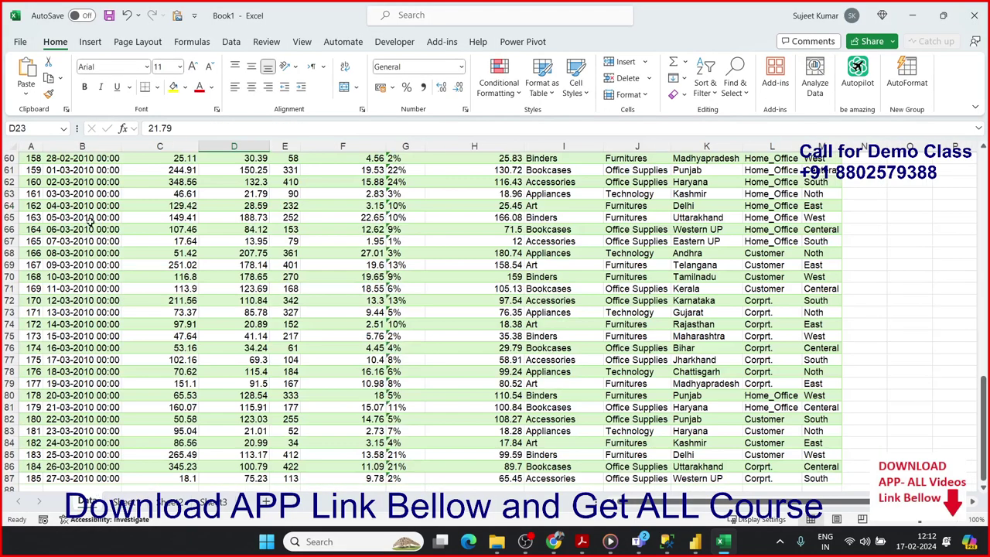
{"action": "key", "text": "ctrl+Up"}
{"action": "key", "text": "ctrl+Left"}
{"action": "key", "text": "ctrl+shift+Right"}
{"action": "key", "text": "ctrl+c"}
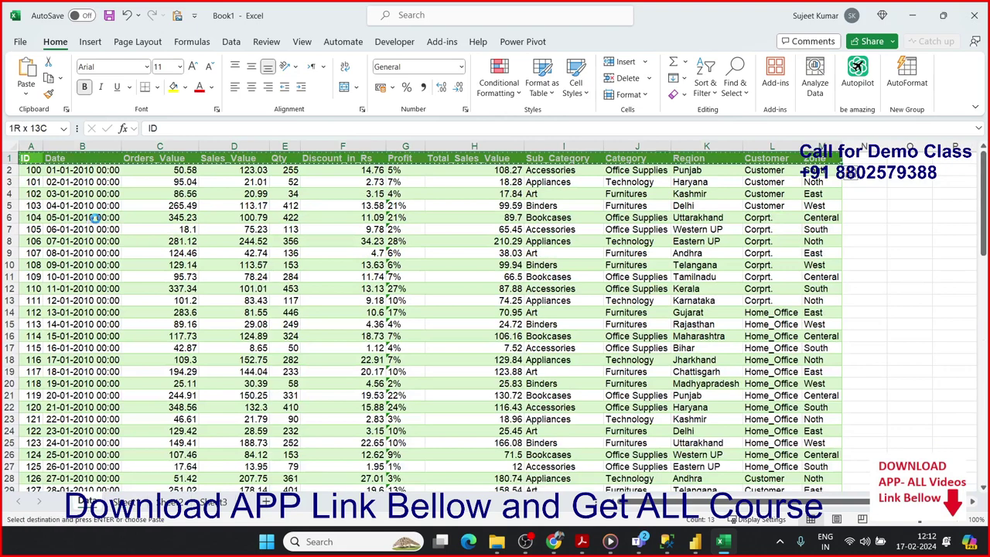
{"action": "left_click", "coordinate": [127, 502]}
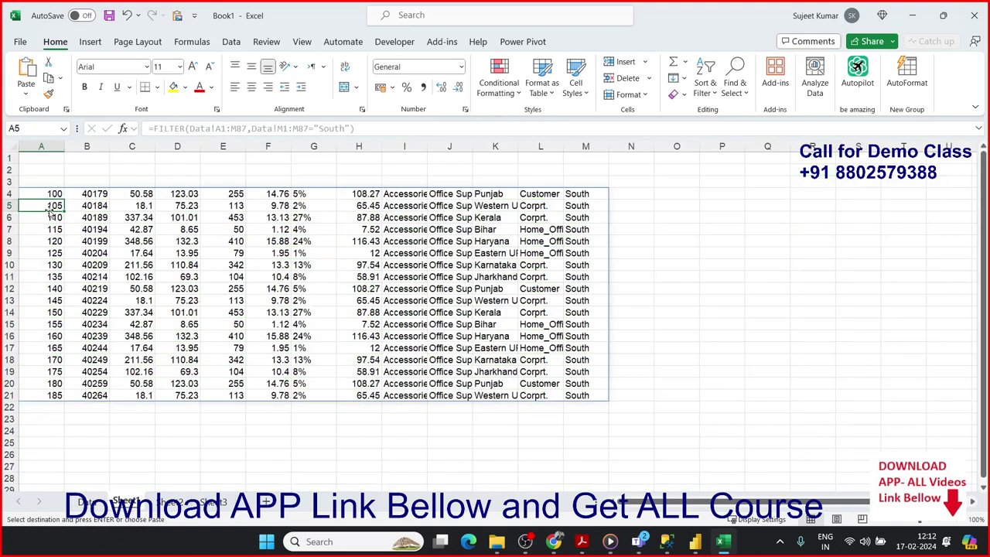
{"action": "left_click", "coordinate": [52, 180]}
{"action": "key", "text": "ctrl+v"}
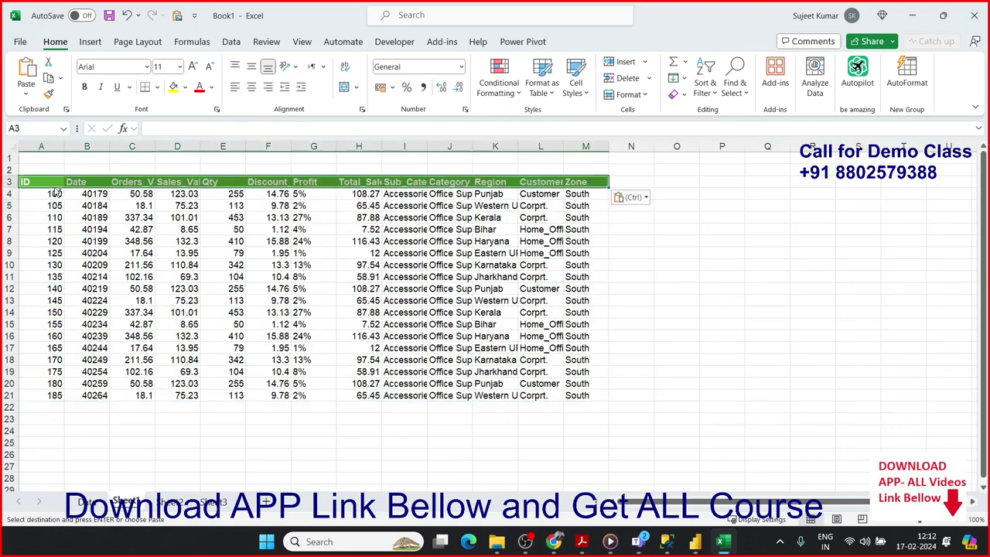
{"action": "left_click", "coordinate": [286, 167]}
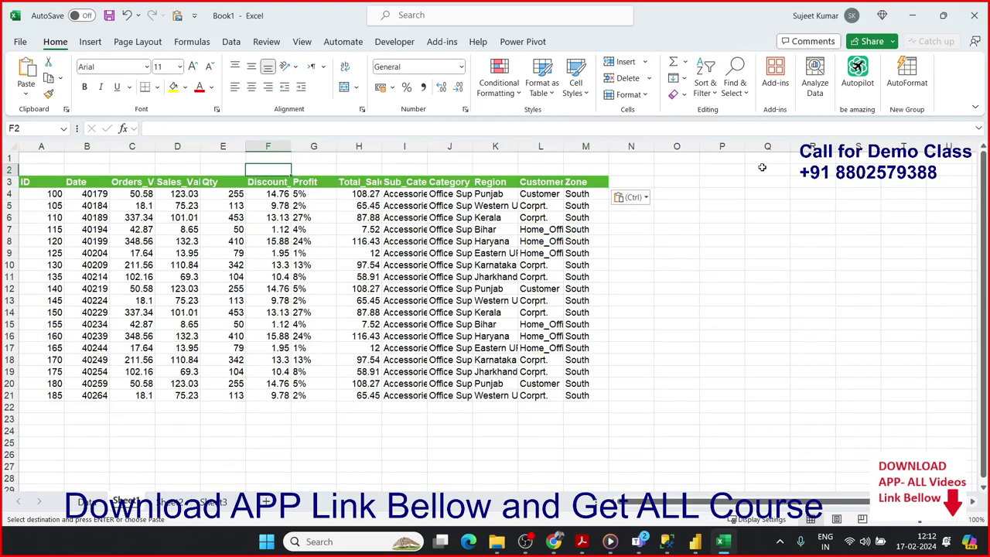
Put a Zone label in B1 and South in C1, fixing the misspelling
{"action": "left_click", "coordinate": [104, 160]}
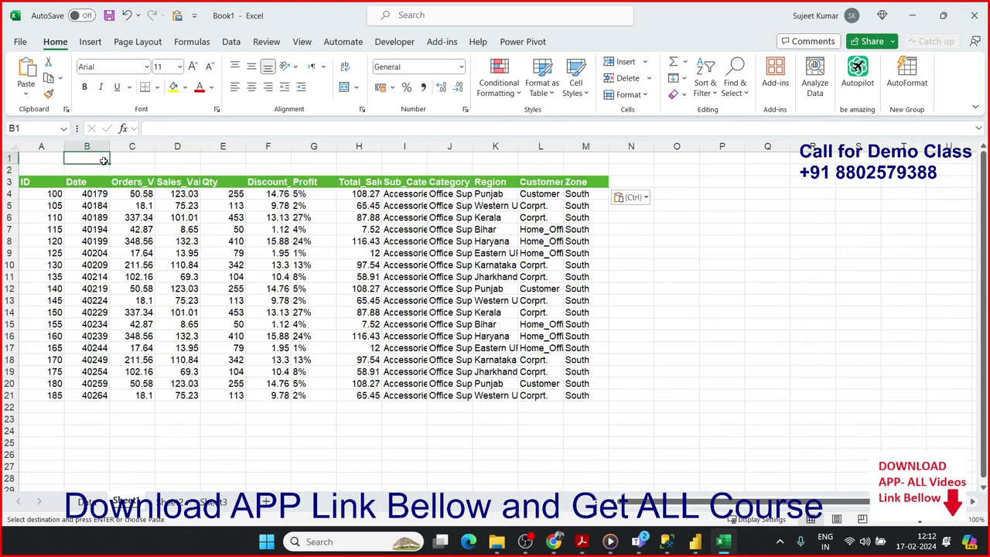
{"action": "type", "text": "Zone"}
{"action": "key", "text": "Tab"}
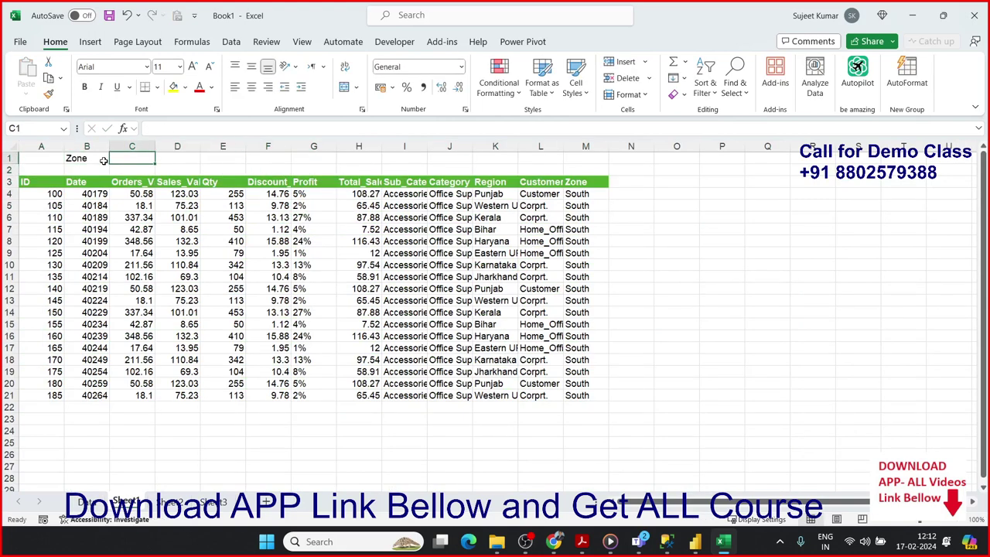
{"action": "type", "text": "Soujth"}
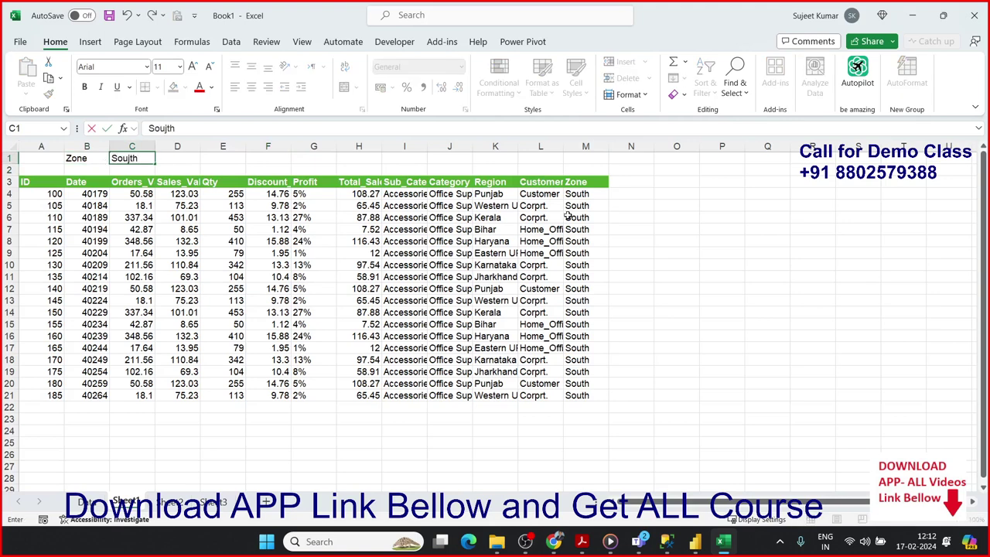
{"action": "left_click_drag", "start_coordinate": [495, 335], "coordinate": [495, 324]}
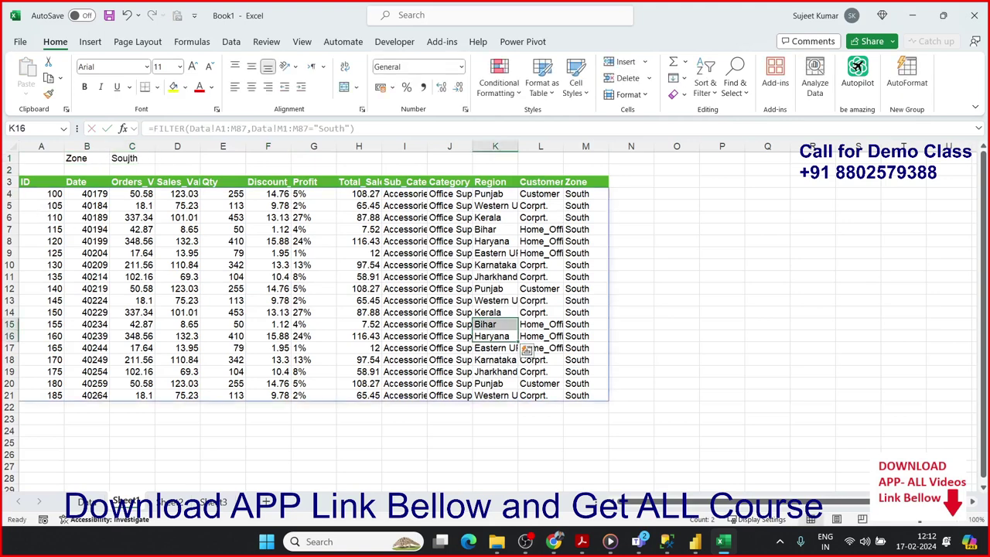
{"action": "left_click", "coordinate": [541, 193]}
{"action": "left_click", "coordinate": [46, 191]}
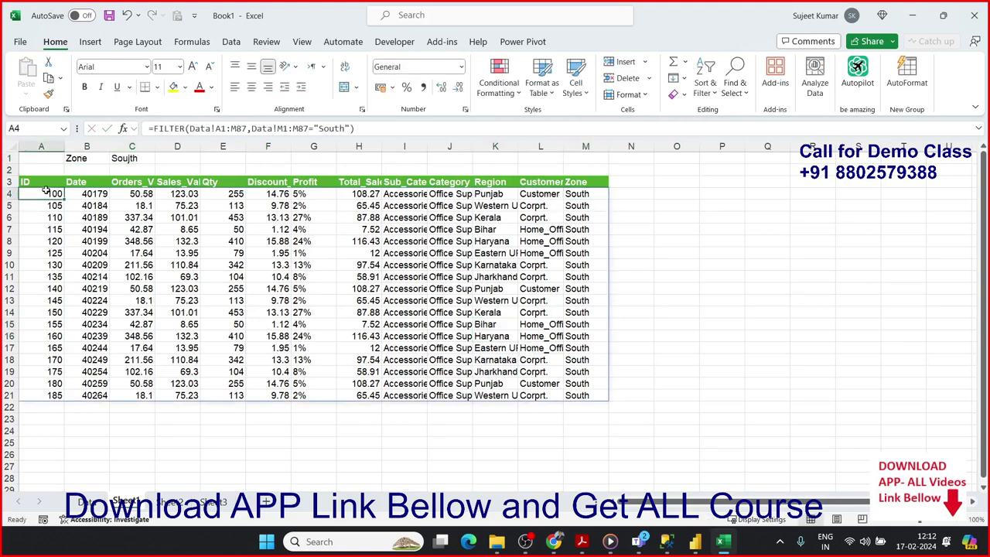
{"action": "double_click", "coordinate": [329, 128]}
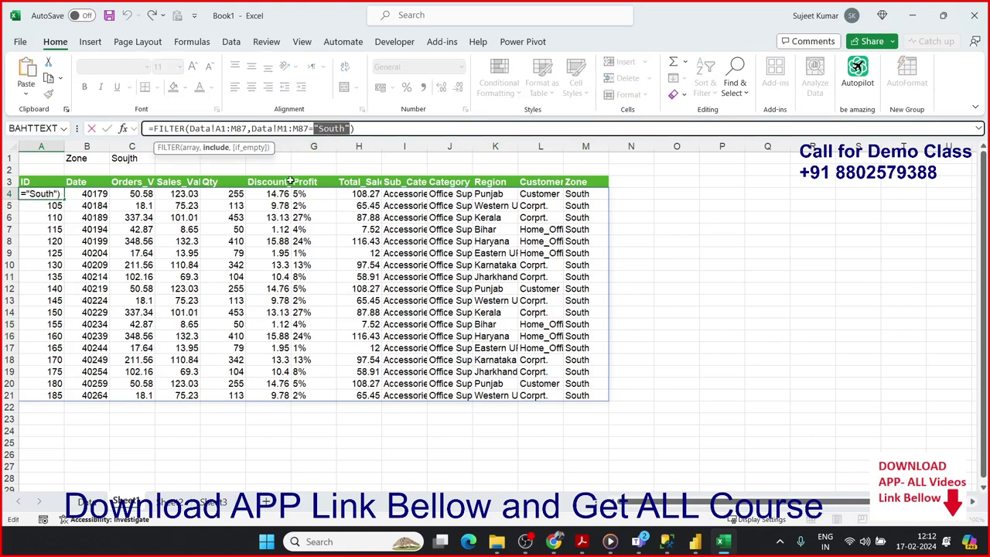
{"action": "key", "text": "Escape"}
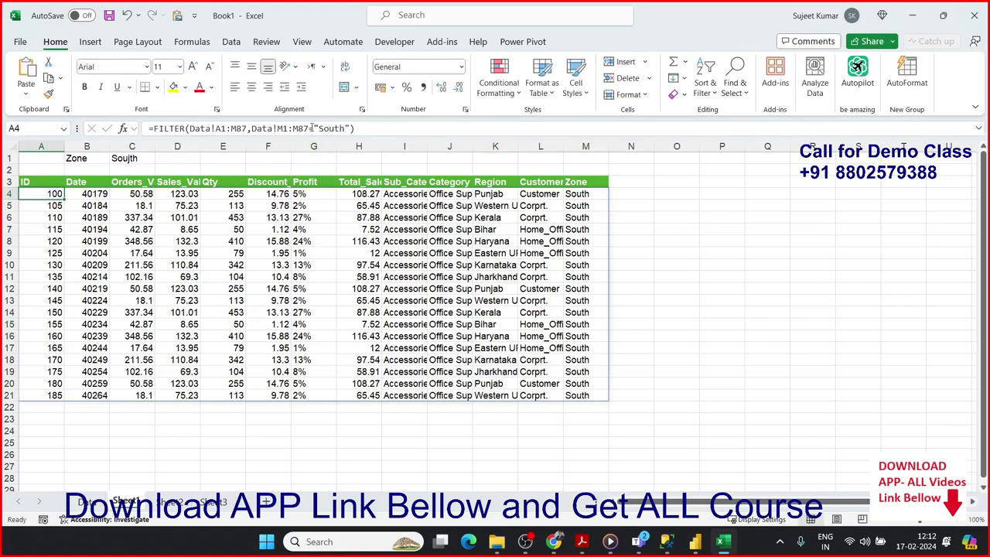
{"action": "left_click", "coordinate": [135, 158]}
{"action": "type", "text": "S"}
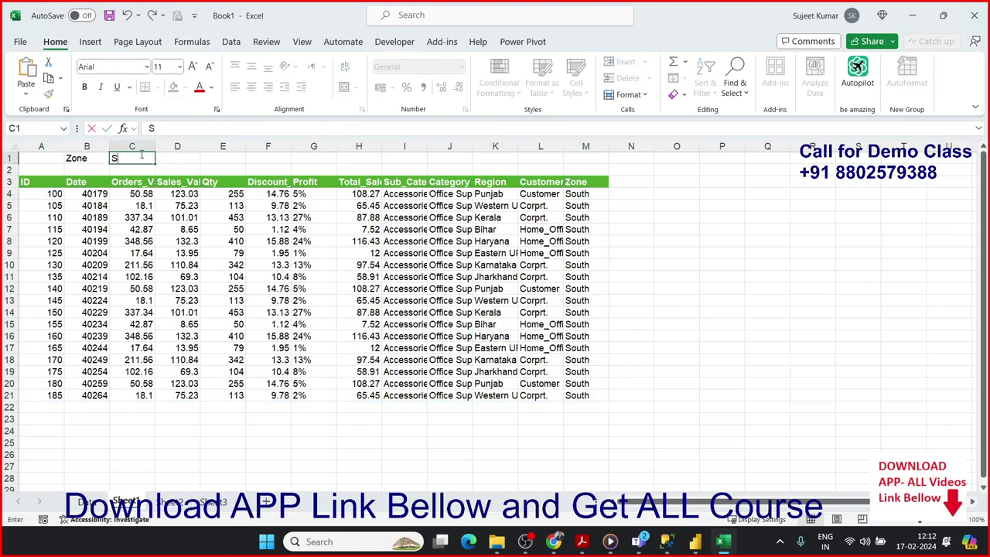
{"action": "type", "text": "outh"}
{"action": "key", "text": "Return"}
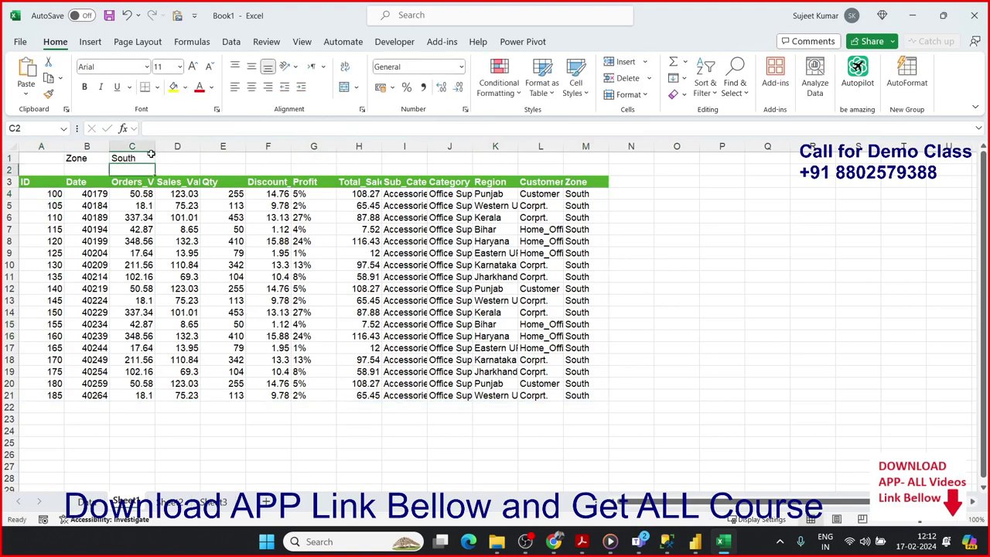
Replace the FILTER formula's hard-coded "South" criterion with a reference to C1
{"action": "left_click", "coordinate": [46, 184]}
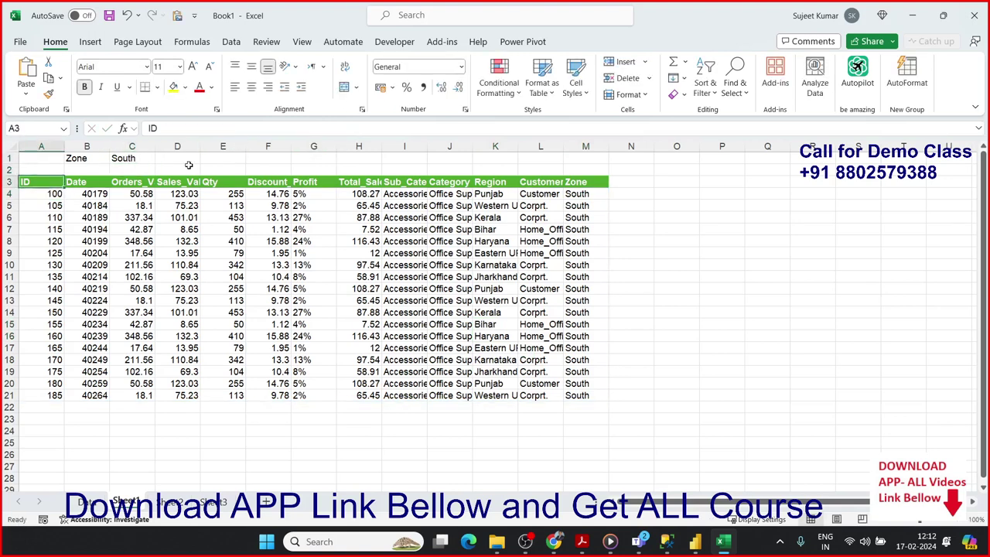
{"action": "left_click", "coordinate": [53, 194]}
{"action": "left_click", "coordinate": [394, 129]}
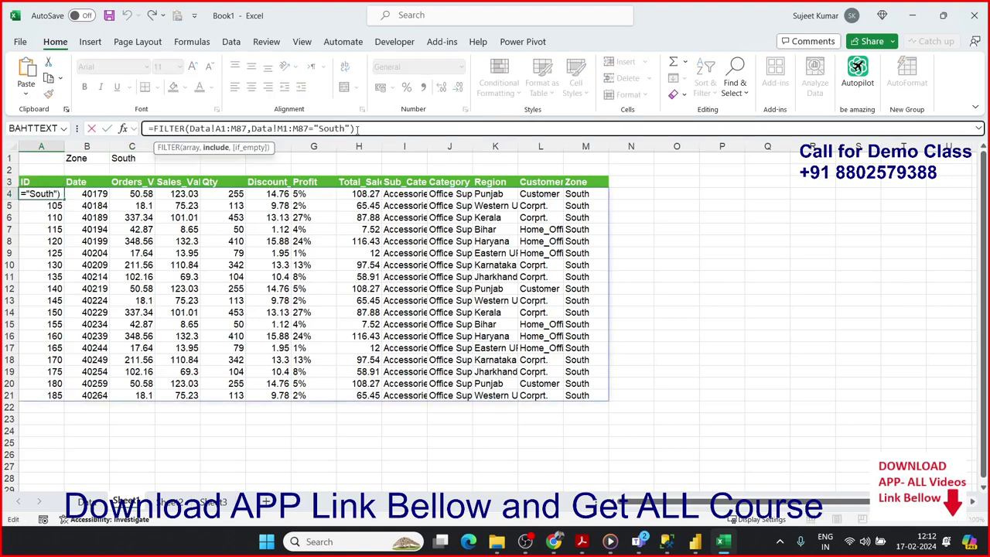
{"action": "key", "text": "BackSpace"}
{"action": "key", "text": "BackSpace"}
{"action": "key", "text": "BackSpace"}
{"action": "key", "text": "BackSpace"}
{"action": "key", "text": "BackSpace"}
{"action": "key", "text": "BackSpace"}
{"action": "key", "text": "BackSpace"}
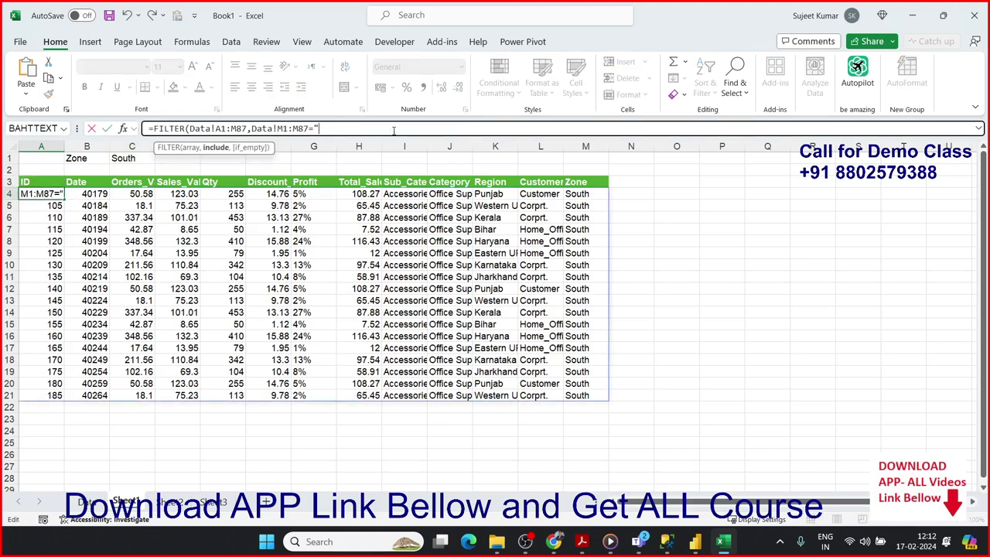
{"action": "left_click", "coordinate": [117, 161]}
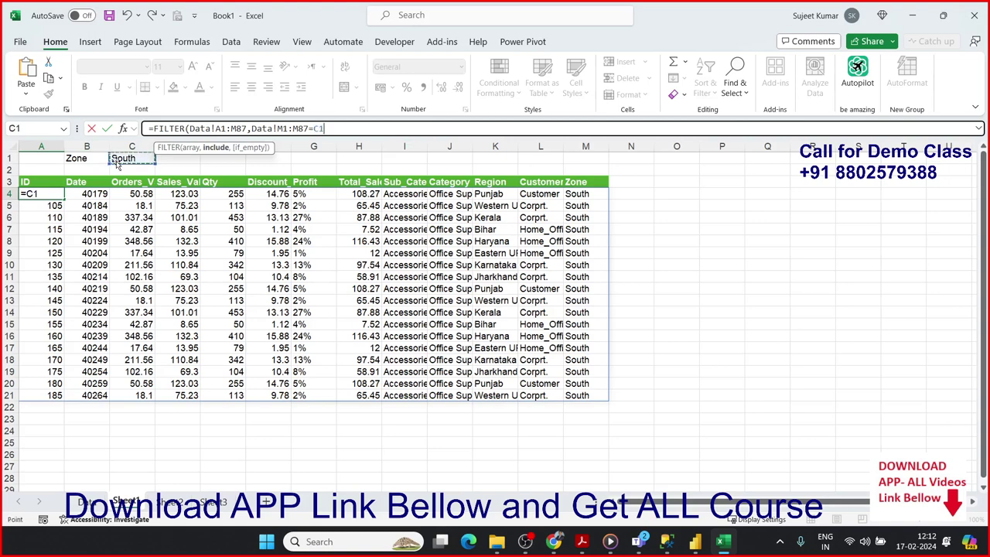
{"action": "key", "text": "Return"}
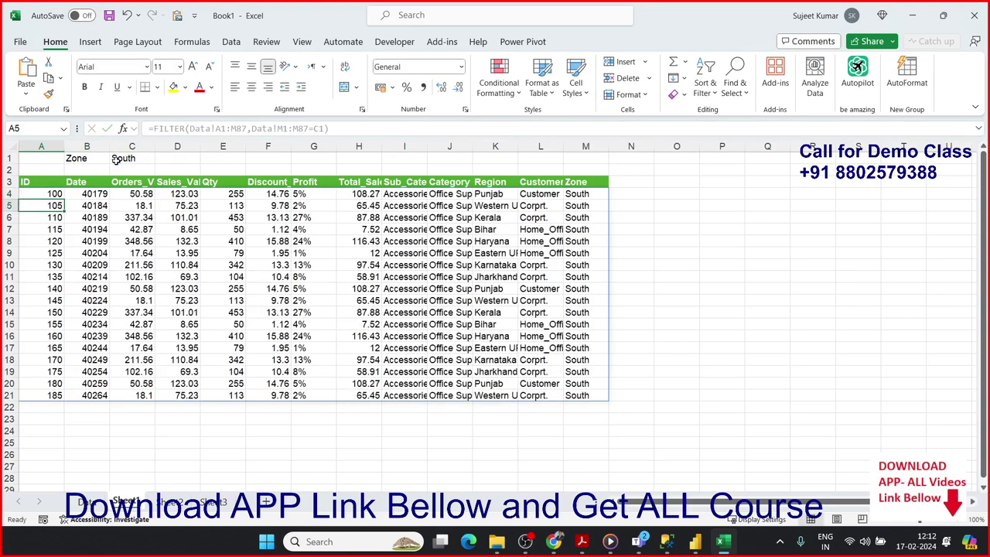
Test the filter by changing C1 to East, then to West
{"action": "left_click", "coordinate": [116, 159]}
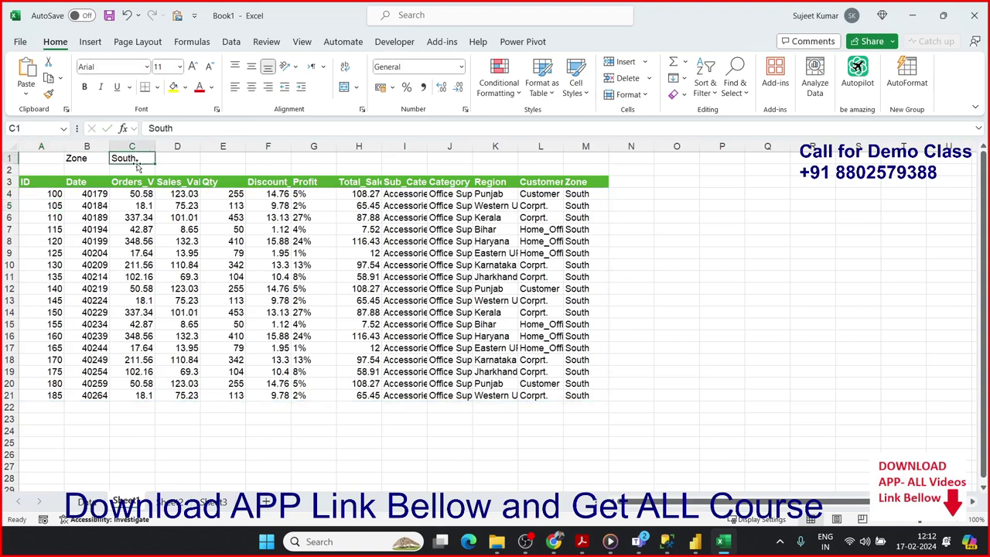
{"action": "type", "text": "East"}
{"action": "key", "text": "Return"}
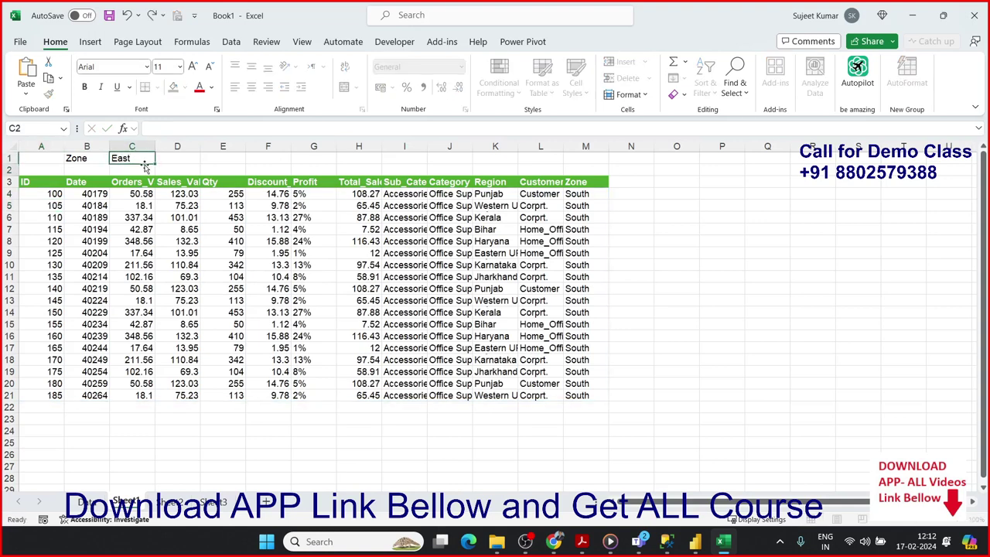
{"action": "left_click", "coordinate": [144, 157]}
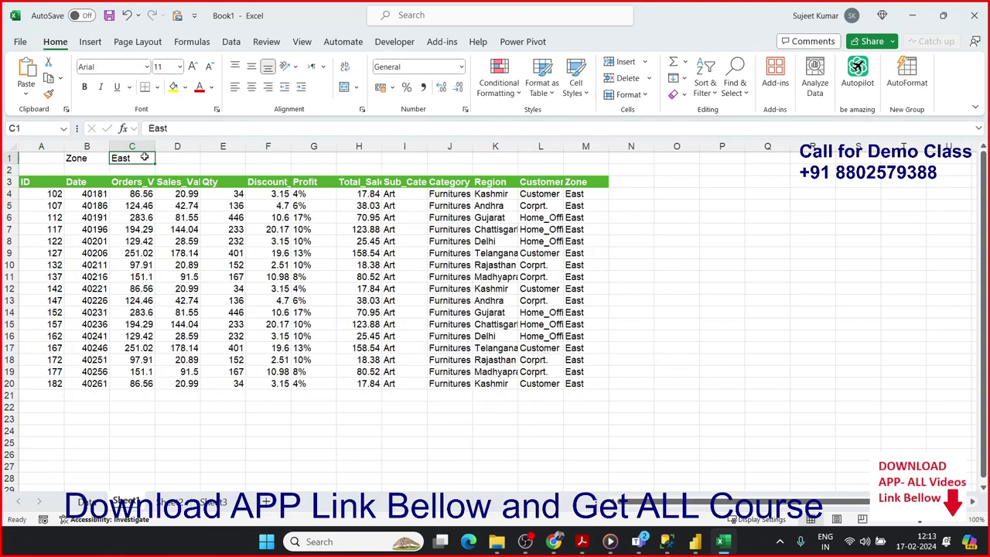
{"action": "type", "text": "Wes"}
{"action": "key", "text": "Return"}
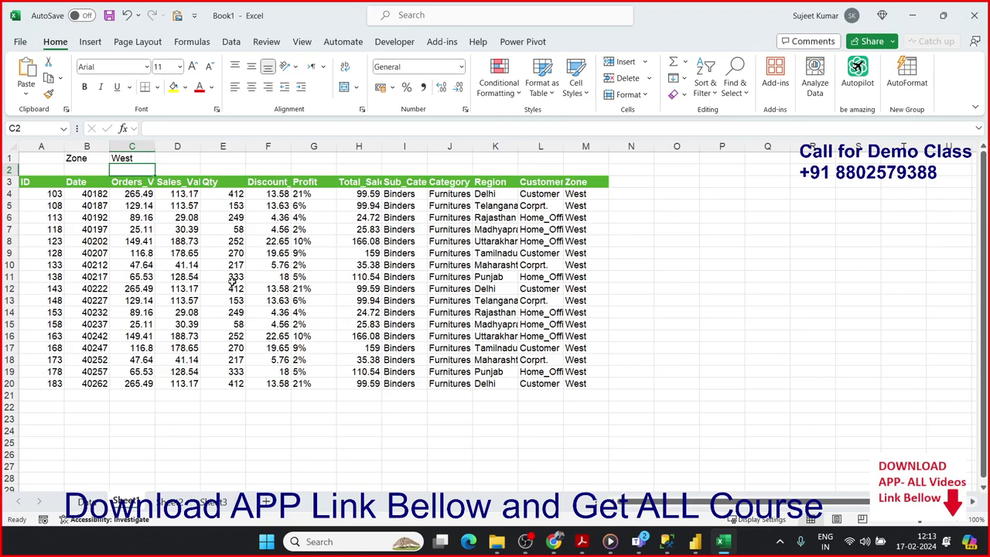
{"action": "left_click", "coordinate": [48, 194]}
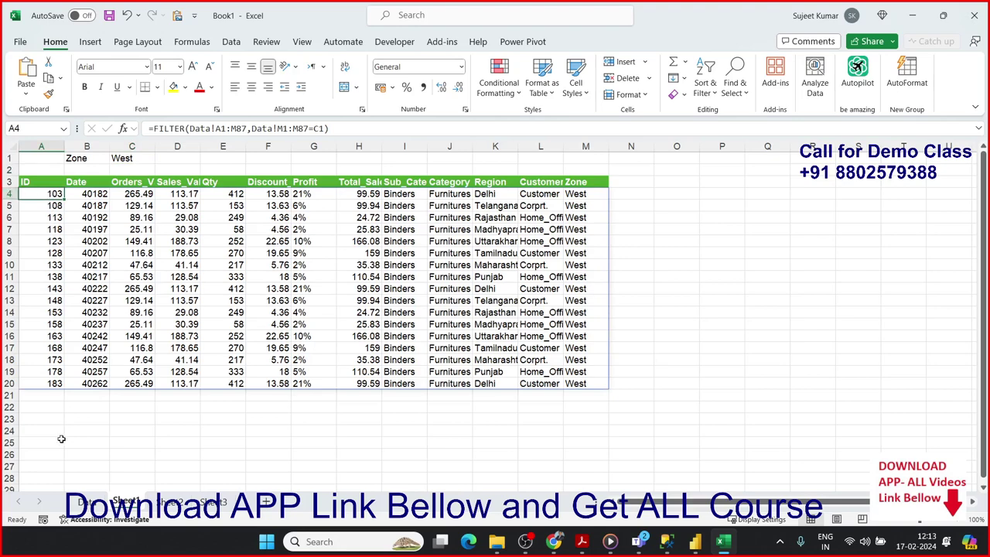
Confirm the Data sheet ends at row 87 with last record ID 185
{"action": "left_click", "coordinate": [82, 501]}
{"action": "key", "text": "ctrl+shift+Right"}
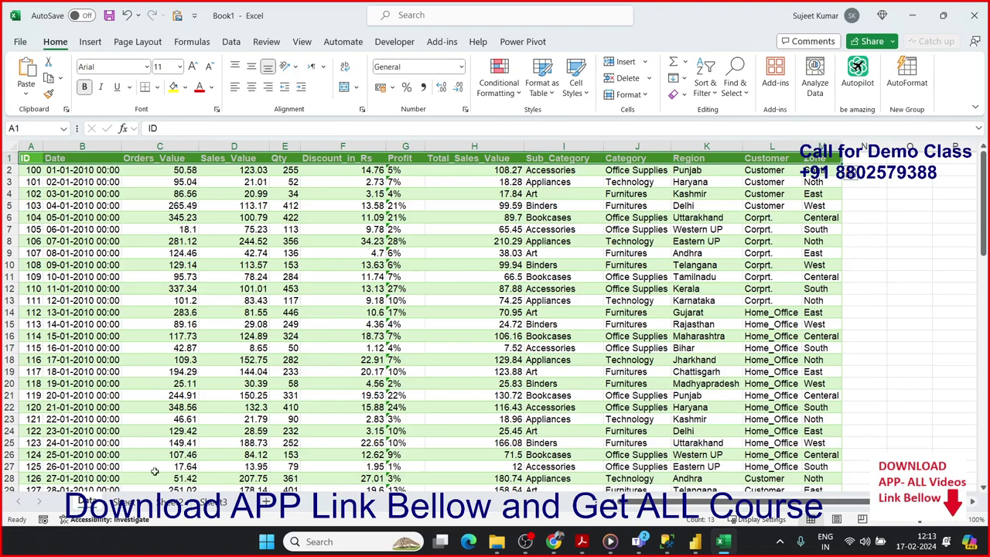
{"action": "left_click", "coordinate": [174, 320]}
{"action": "scroll", "coordinate": [175, 320], "scroll_direction": "down", "scroll_amount": 7}
{"action": "left_click", "coordinate": [69, 362]}
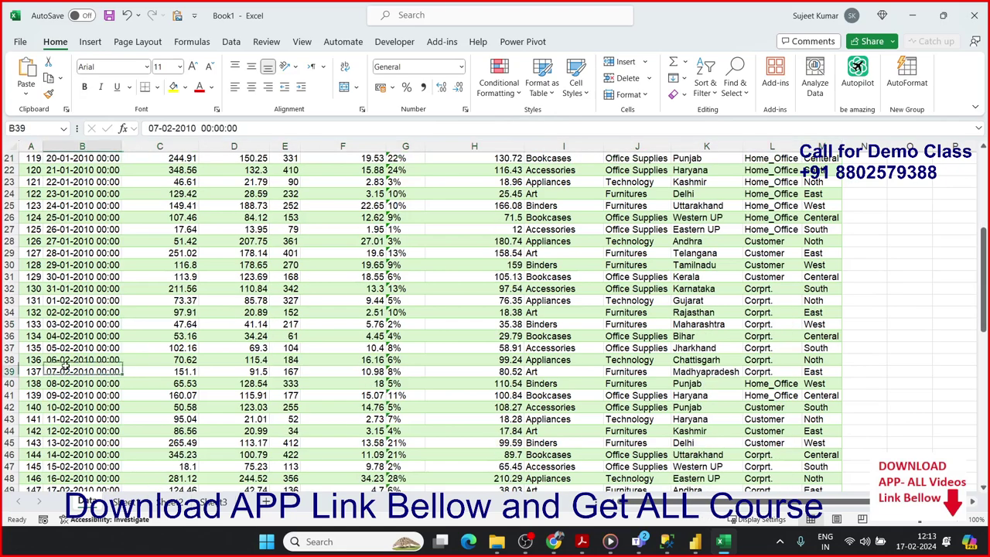
{"action": "key", "text": "ctrl+Down"}
{"action": "key", "text": "Down"}
{"action": "key", "text": "Left"}
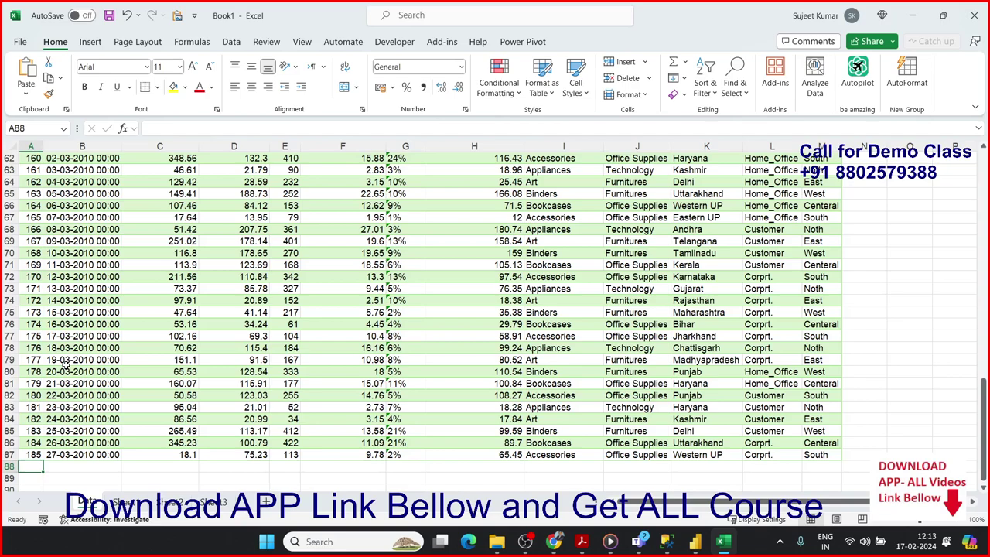
{"action": "key", "text": "Up"}
{"action": "key", "text": "ctrl+Home"}
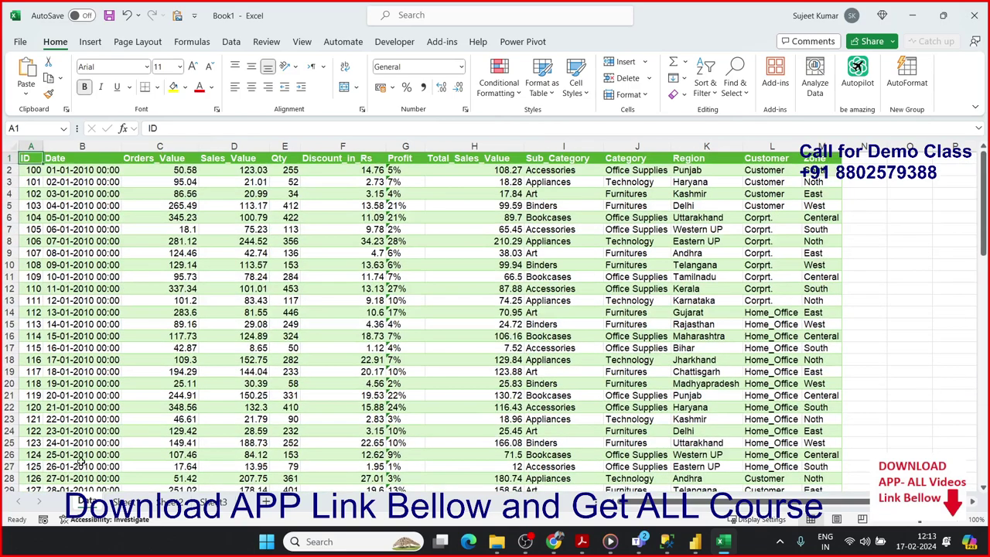
Check the last row of the West-zone FILTER results on Sheet1
{"action": "left_click", "coordinate": [117, 502]}
{"action": "left_click", "coordinate": [34, 381]}
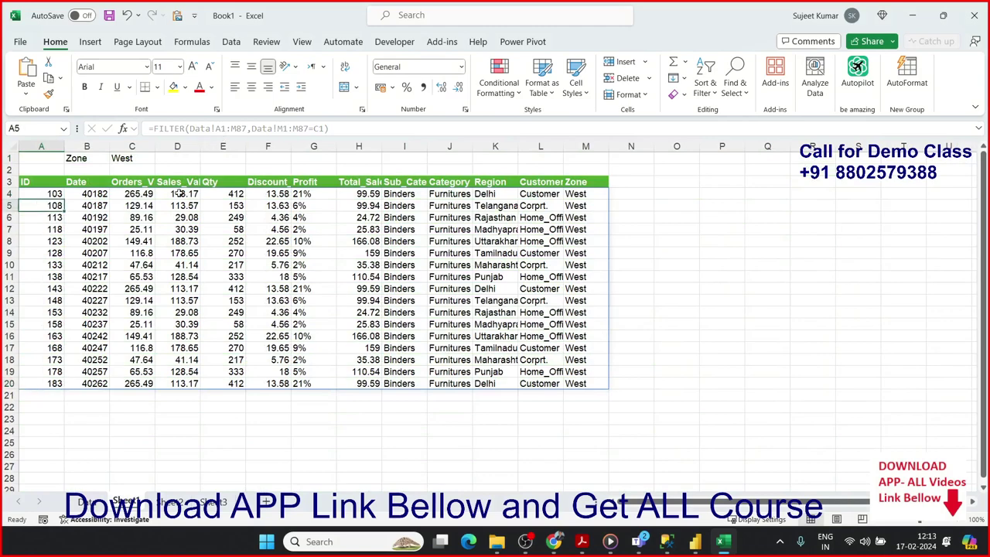
{"action": "left_click", "coordinate": [48, 398]}
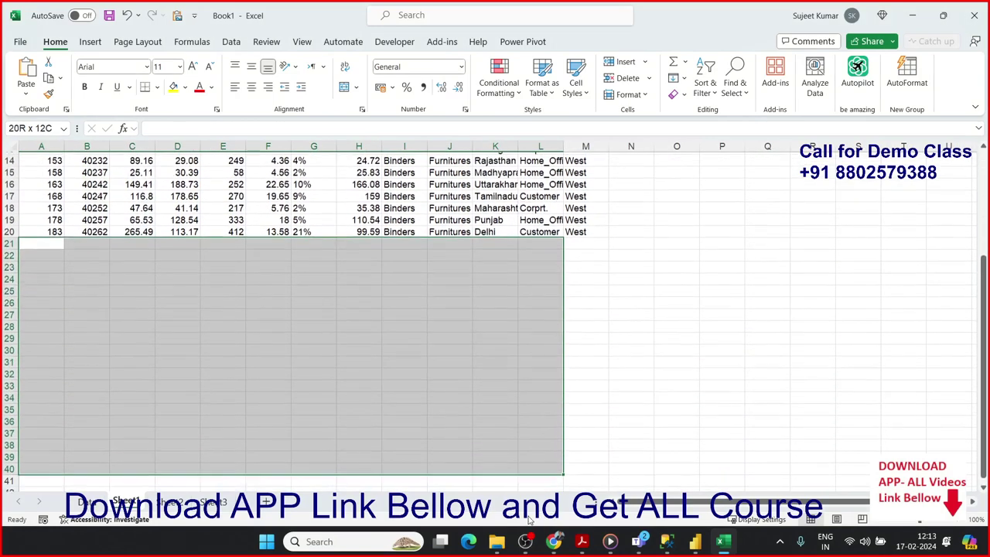
Try shifting the West-zone FILTER results down a row, undo it, and switch to Sheet2
{"action": "left_click_drag", "start_coordinate": [48, 398], "coordinate": [541, 480]}
{"action": "scroll", "coordinate": [405, 455], "scroll_direction": "up", "scroll_amount": 4}
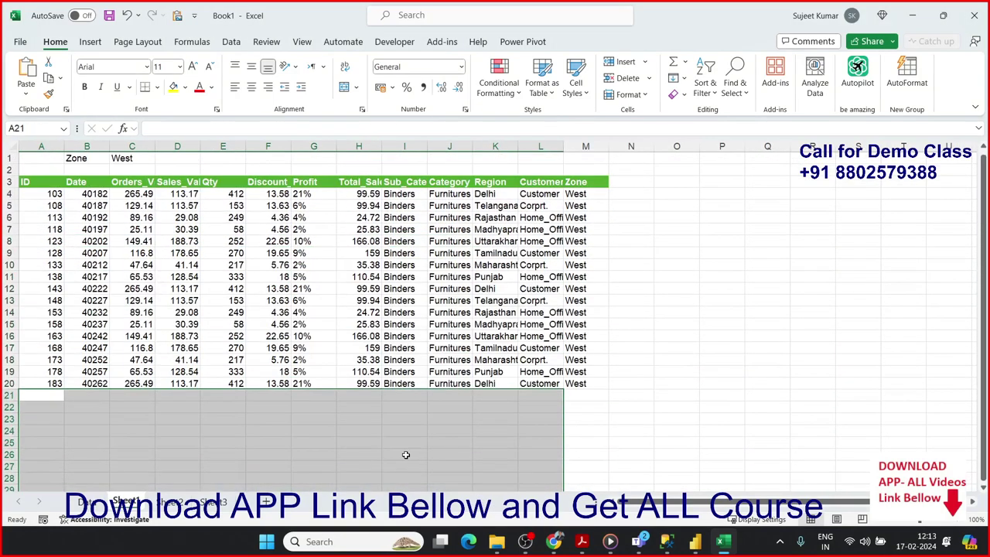
{"action": "left_click", "coordinate": [37, 191]}
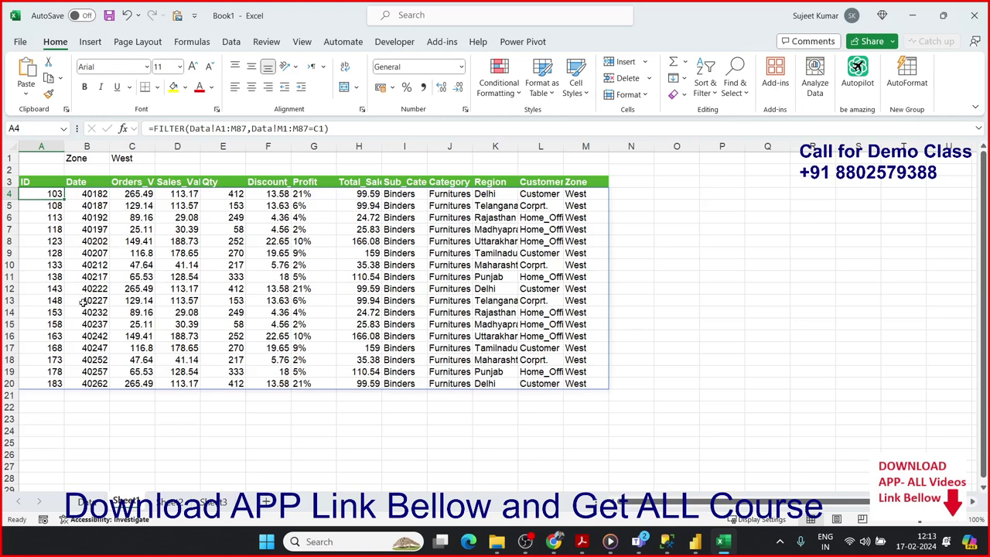
{"action": "left_click_drag", "start_coordinate": [51, 200], "coordinate": [51, 205]}
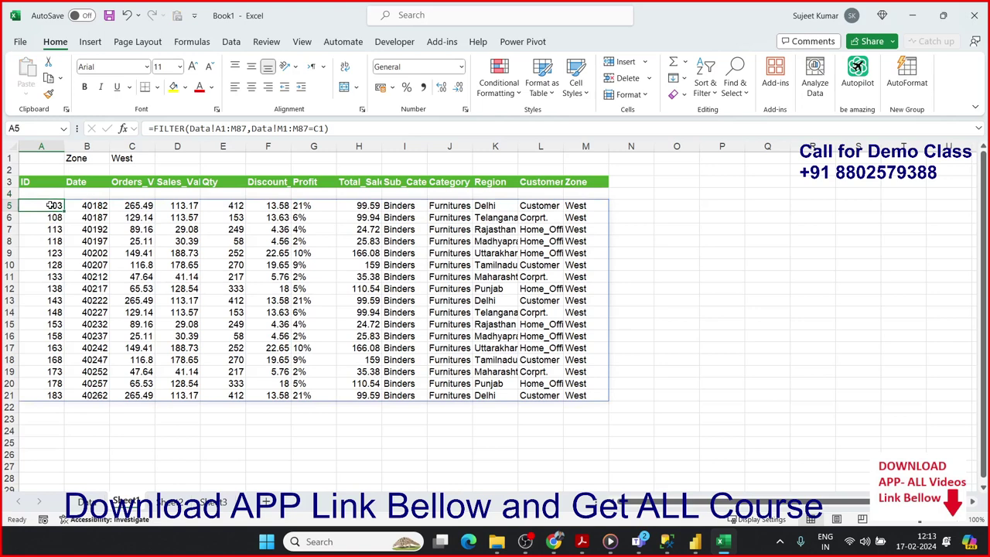
{"action": "key", "text": "ctrl+z"}
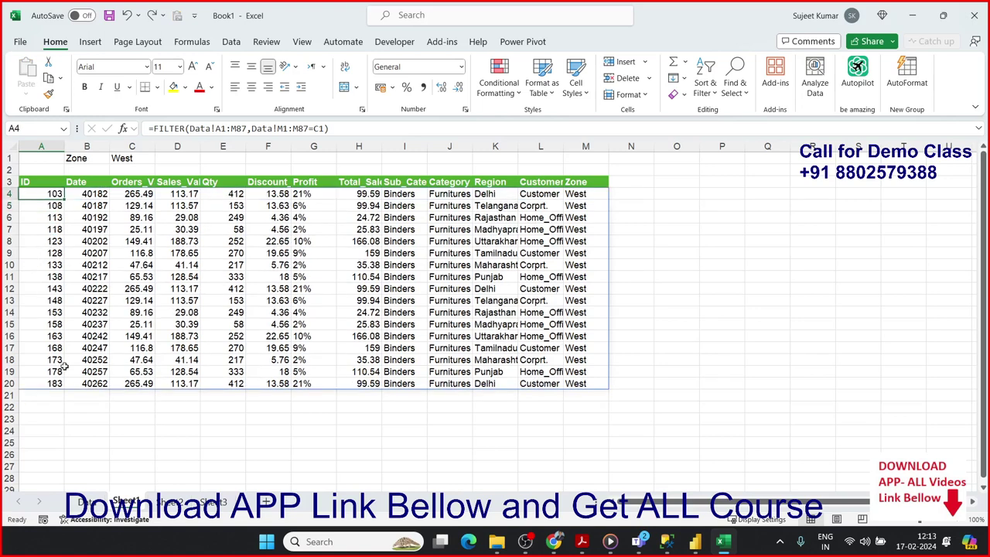
{"action": "left_click", "coordinate": [170, 501]}
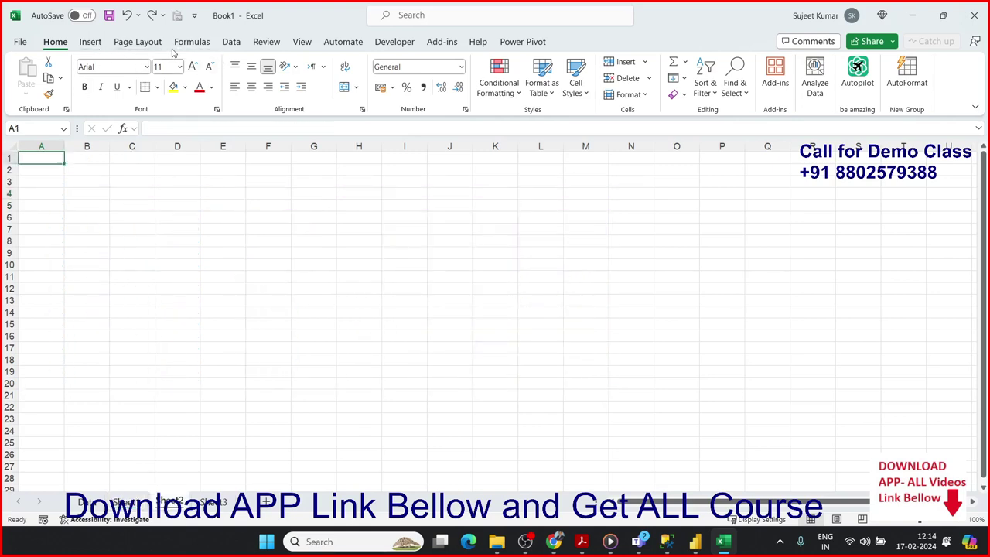
Start a From Microsoft Query import via Data > Get Data > From Other Sources
{"action": "left_click", "coordinate": [229, 42]}
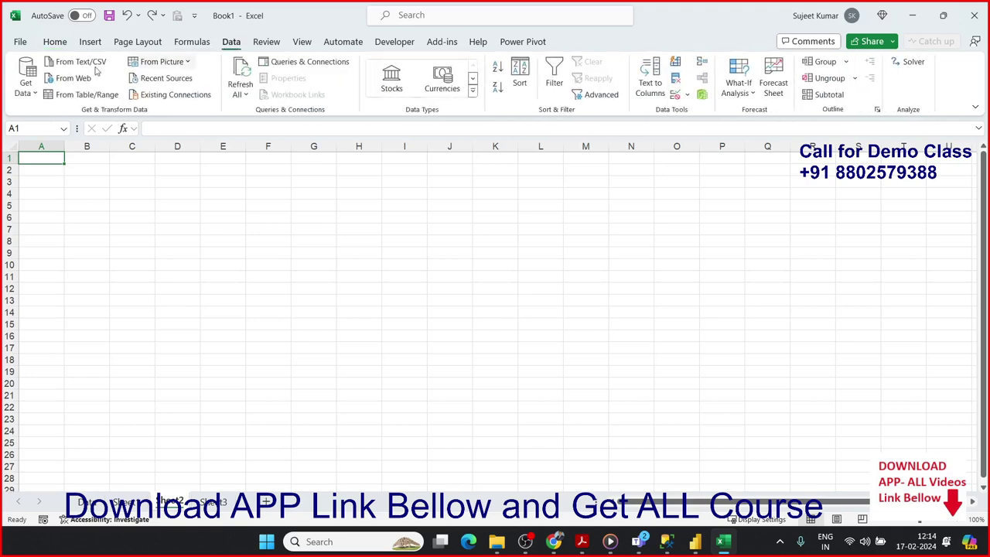
{"action": "left_click", "coordinate": [23, 95]}
{"action": "mouse_move", "coordinate": [48, 143]}
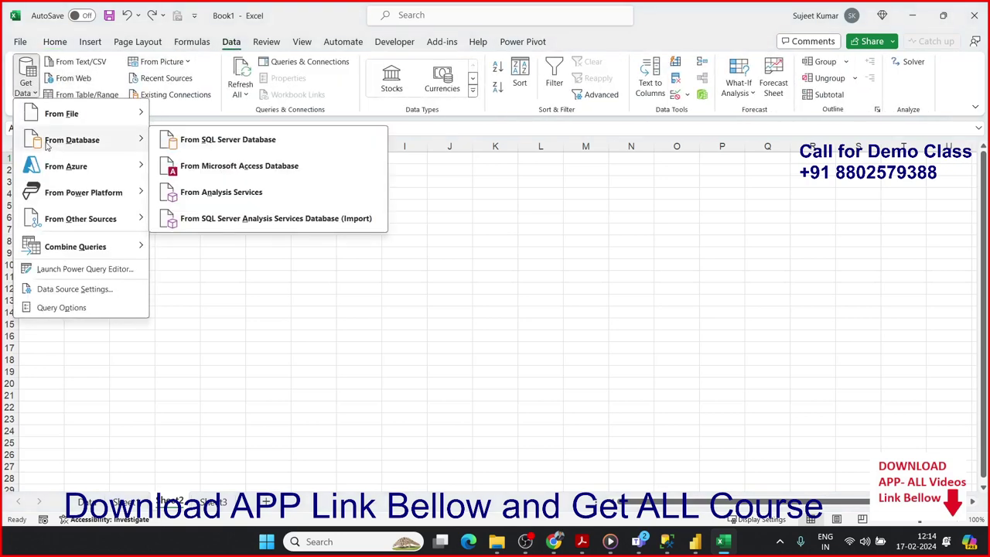
{"action": "mouse_move", "coordinate": [106, 222]}
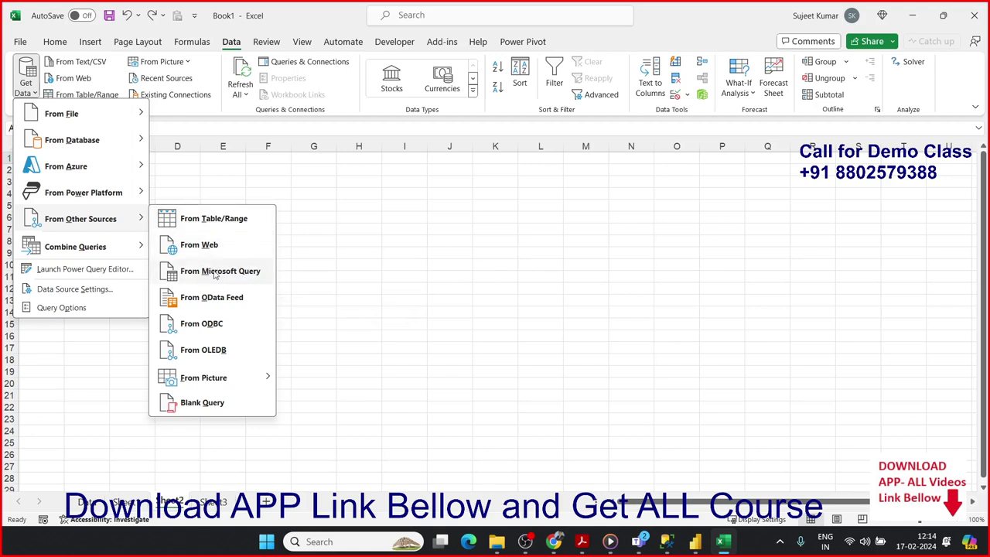
{"action": "left_click", "coordinate": [215, 272]}
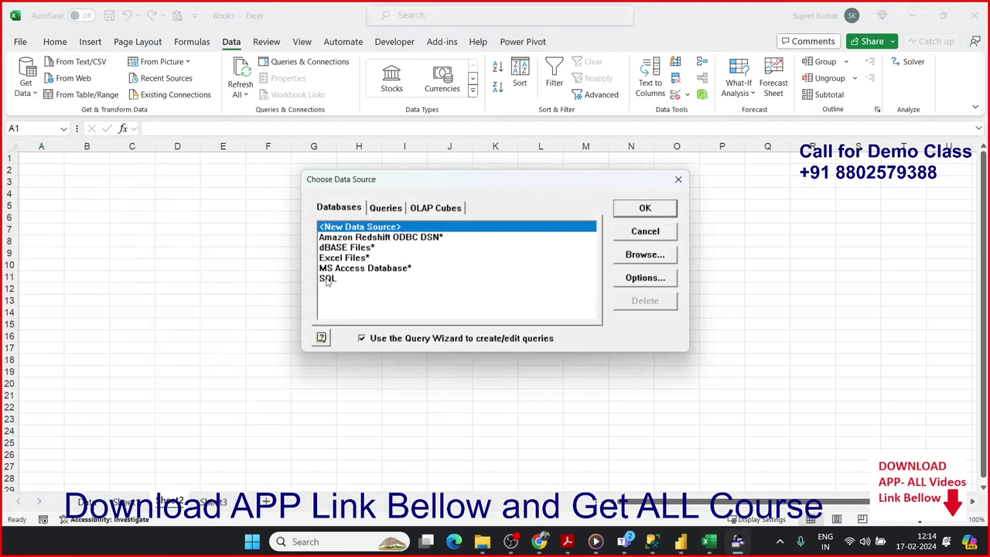
Choose Excel Files* as the data source and show files of all types
{"action": "left_click", "coordinate": [350, 260]}
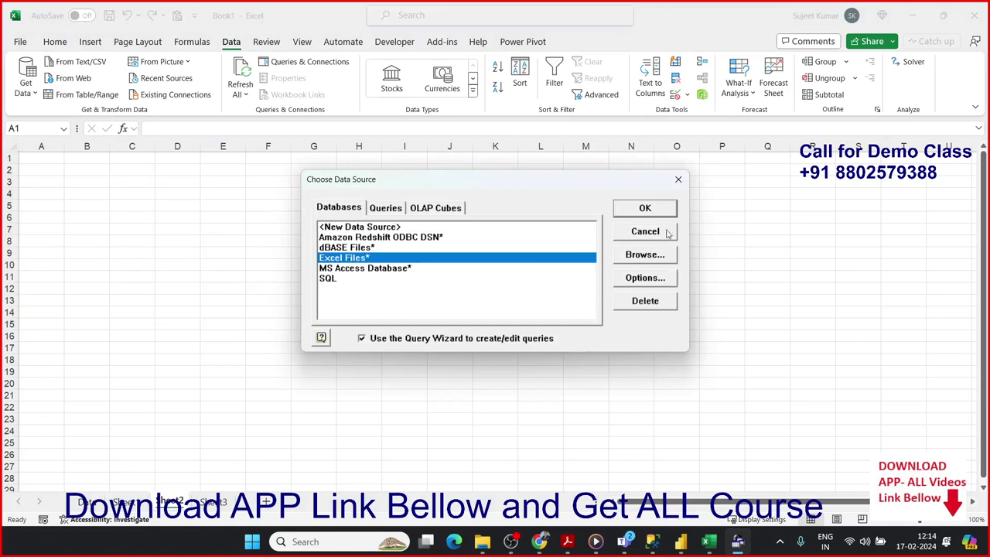
{"action": "left_click", "coordinate": [646, 208]}
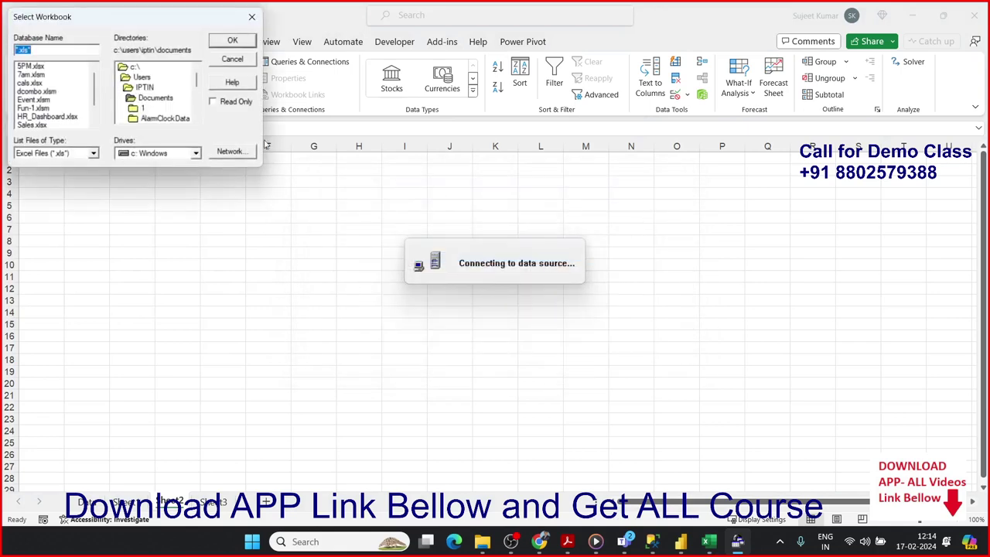
{"action": "left_click", "coordinate": [69, 153]}
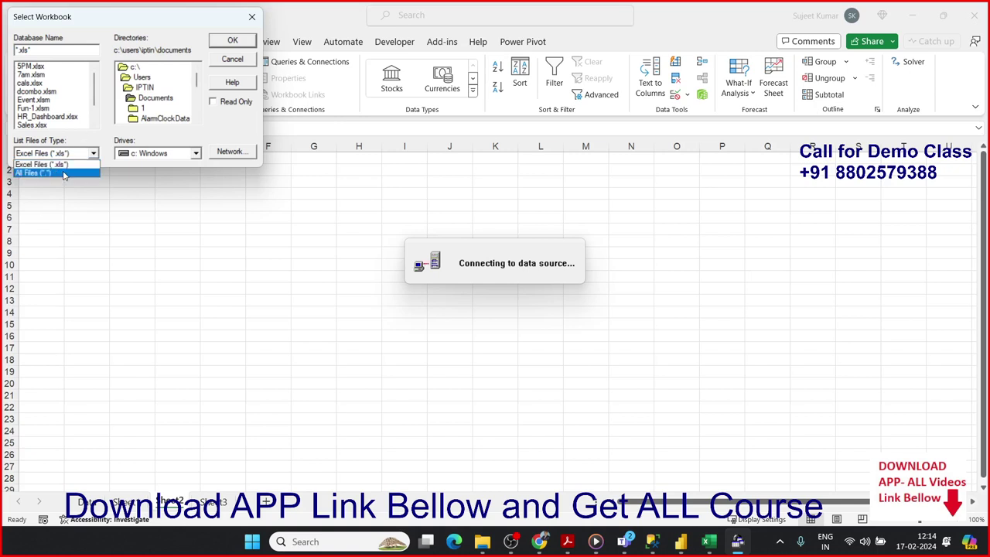
{"action": "left_click", "coordinate": [64, 173]}
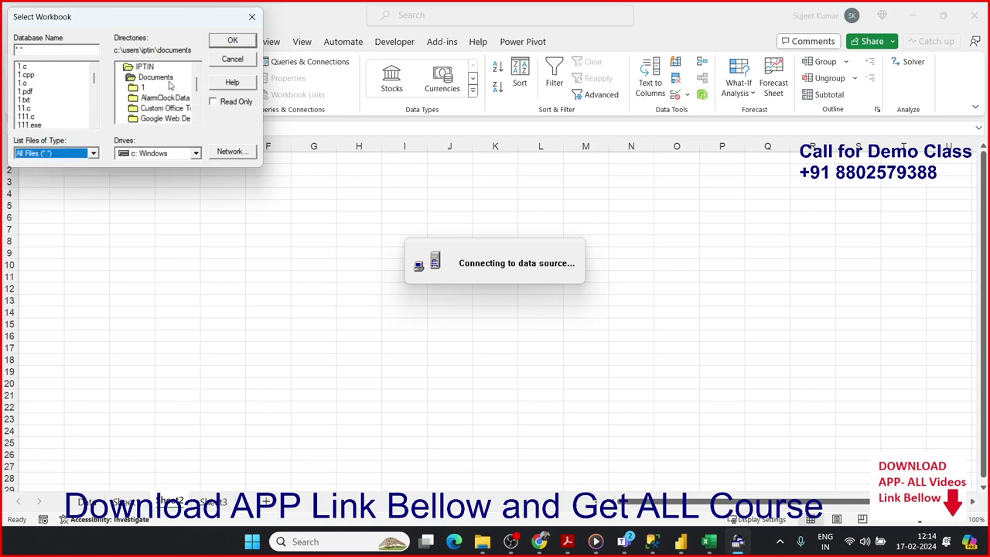
Pick BI-Table.xlsx on drive d: as the workbook to query
{"action": "left_click", "coordinate": [130, 80]}
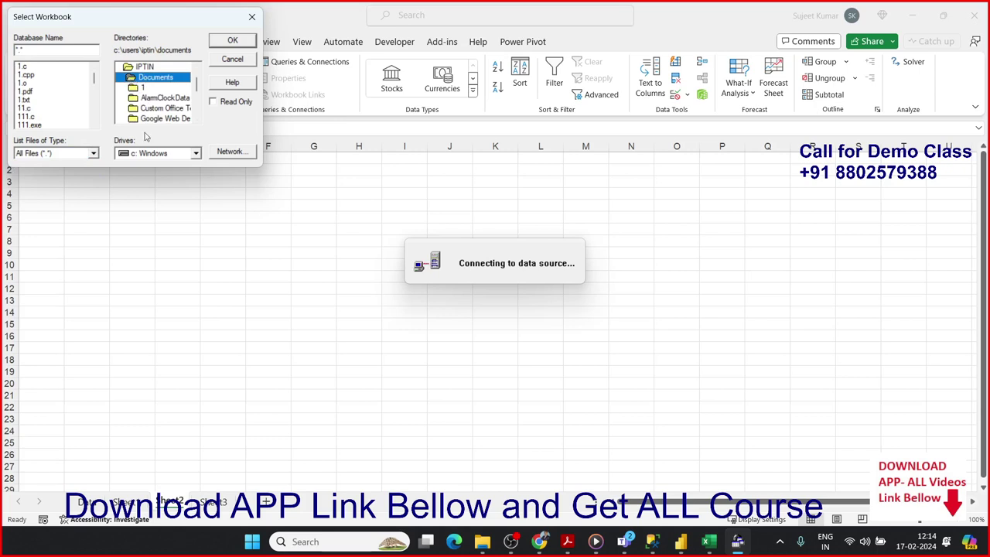
{"action": "left_click", "coordinate": [146, 157]}
{"action": "left_click", "coordinate": [144, 170]}
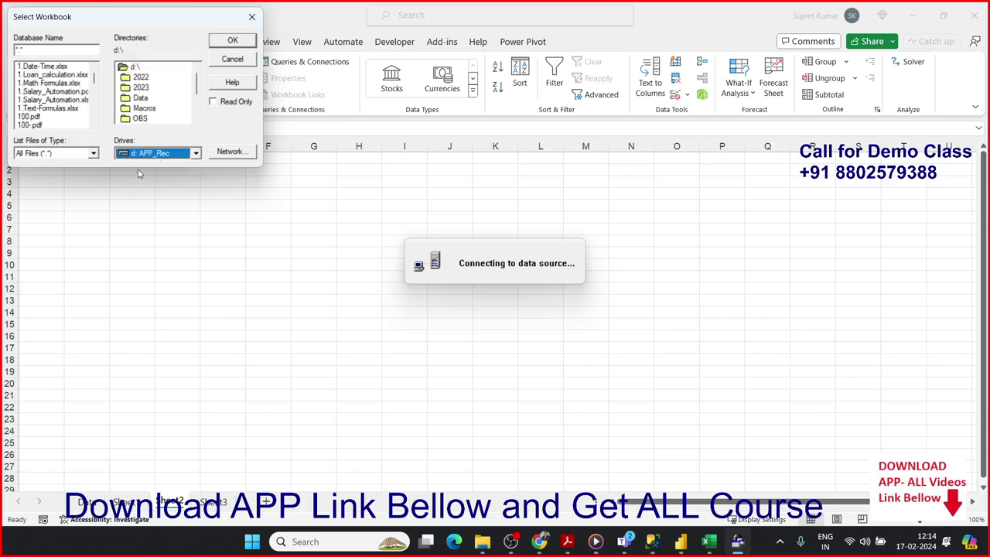
{"action": "left_click", "coordinate": [45, 101]}
{"action": "scroll", "coordinate": [47, 116], "scroll_direction": "down", "scroll_amount": 5}
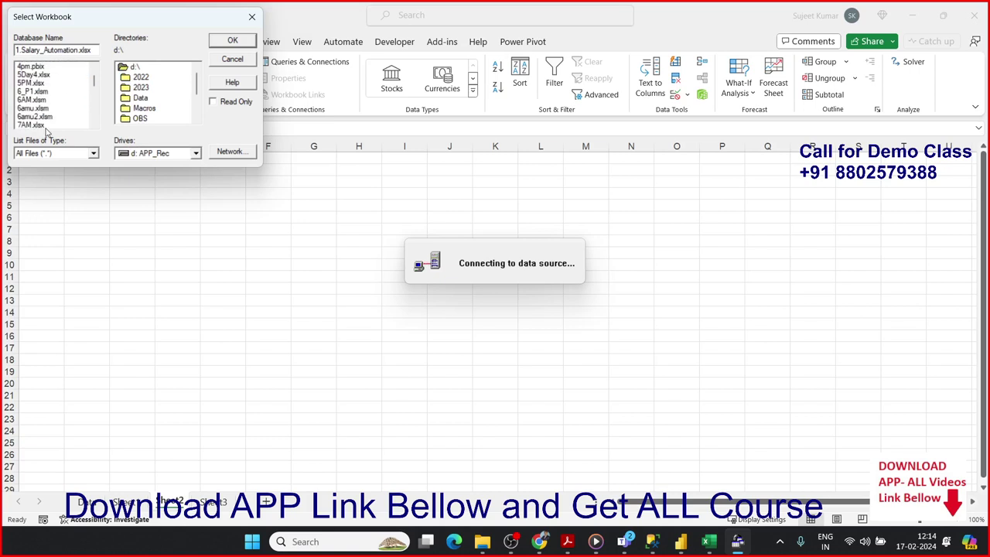
{"action": "scroll", "coordinate": [47, 128], "scroll_direction": "up", "scroll_amount": 3}
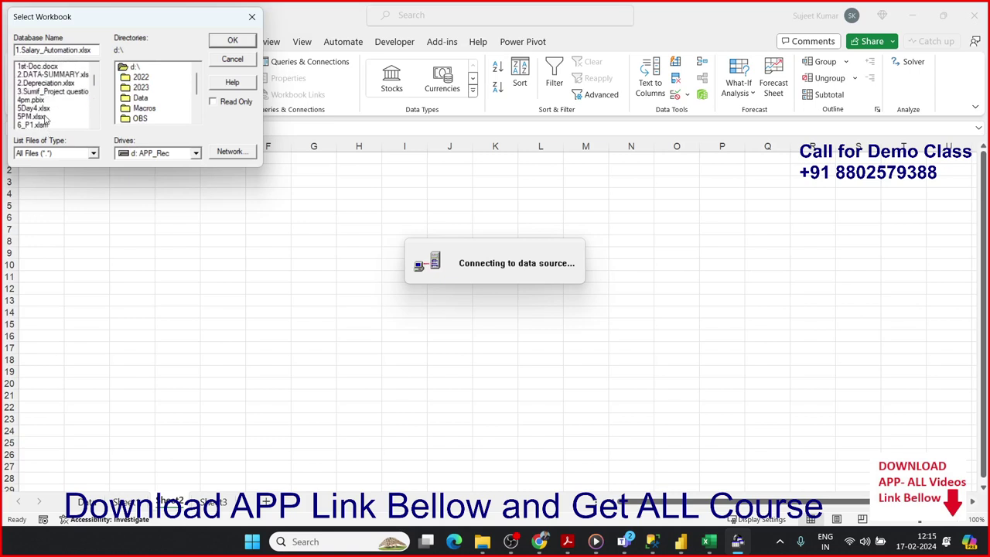
{"action": "scroll", "coordinate": [45, 119], "scroll_direction": "up", "scroll_amount": 2}
{"action": "scroll", "coordinate": [45, 120], "scroll_direction": "up", "scroll_amount": 2}
{"action": "scroll", "coordinate": [45, 119], "scroll_direction": "up", "scroll_amount": 2}
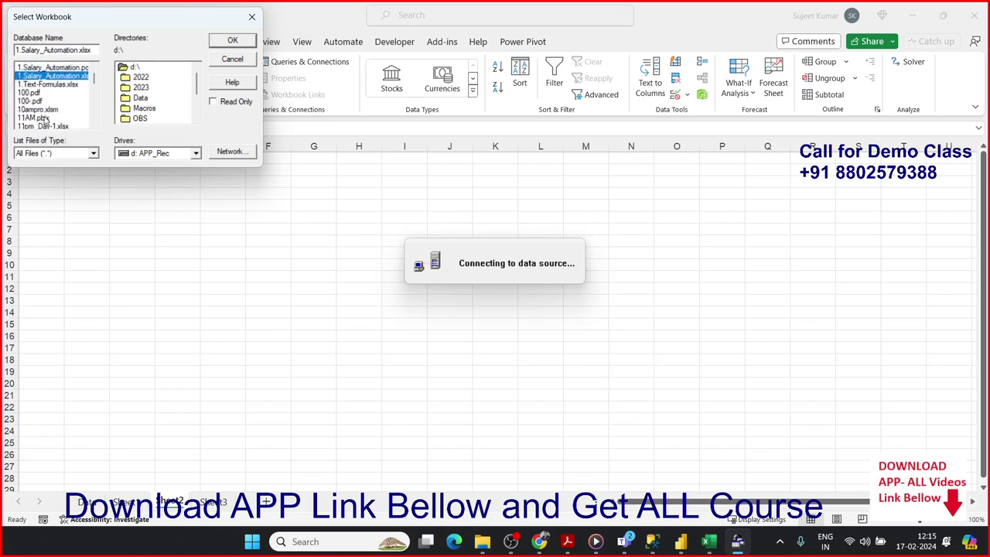
{"action": "scroll", "coordinate": [45, 120], "scroll_direction": "up", "scroll_amount": 2}
{"action": "scroll", "coordinate": [45, 120], "scroll_direction": "down", "scroll_amount": 2}
{"action": "scroll", "coordinate": [45, 119], "scroll_direction": "down", "scroll_amount": 2}
{"action": "scroll", "coordinate": [46, 120], "scroll_direction": "down", "scroll_amount": 2}
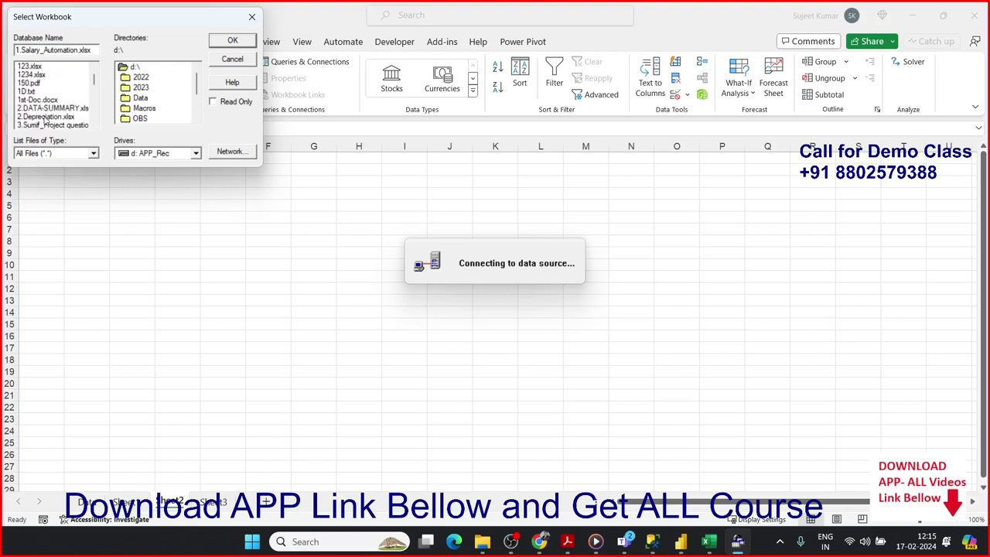
{"action": "scroll", "coordinate": [47, 119], "scroll_direction": "down", "scroll_amount": 2}
{"action": "scroll", "coordinate": [46, 120], "scroll_direction": "down", "scroll_amount": 2}
{"action": "scroll", "coordinate": [46, 120], "scroll_direction": "down", "scroll_amount": 2}
{"action": "scroll", "coordinate": [46, 121], "scroll_direction": "down", "scroll_amount": 2}
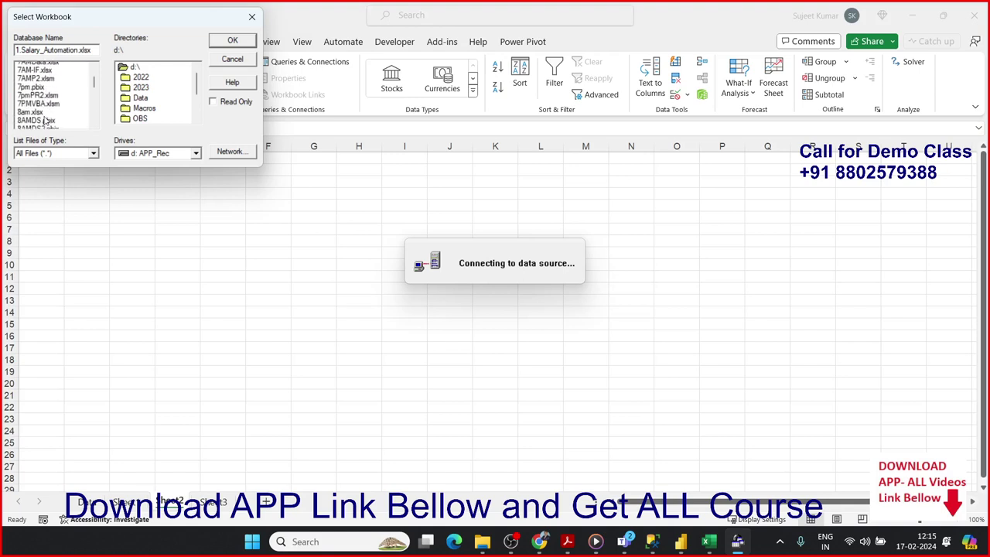
{"action": "scroll", "coordinate": [47, 122], "scroll_direction": "down", "scroll_amount": 2}
{"action": "scroll", "coordinate": [46, 121], "scroll_direction": "down", "scroll_amount": 2}
{"action": "scroll", "coordinate": [47, 120], "scroll_direction": "down", "scroll_amount": 2}
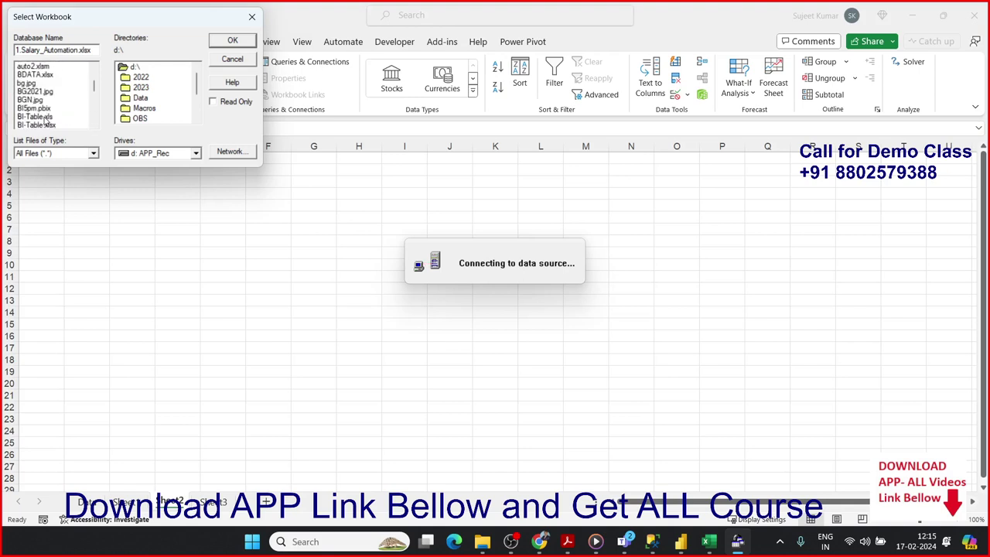
{"action": "left_click", "coordinate": [45, 119]}
{"action": "left_click", "coordinate": [48, 125]}
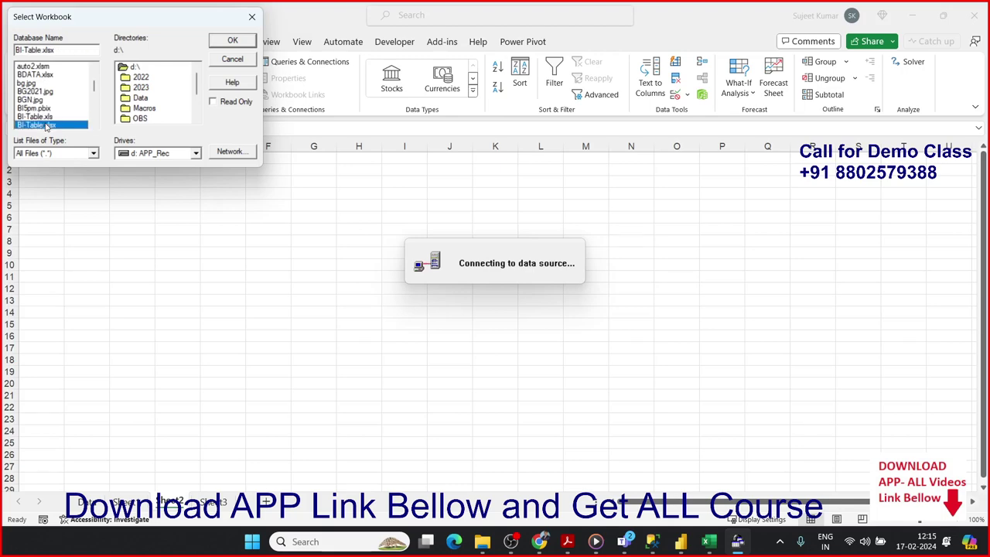
{"action": "left_click", "coordinate": [244, 44]}
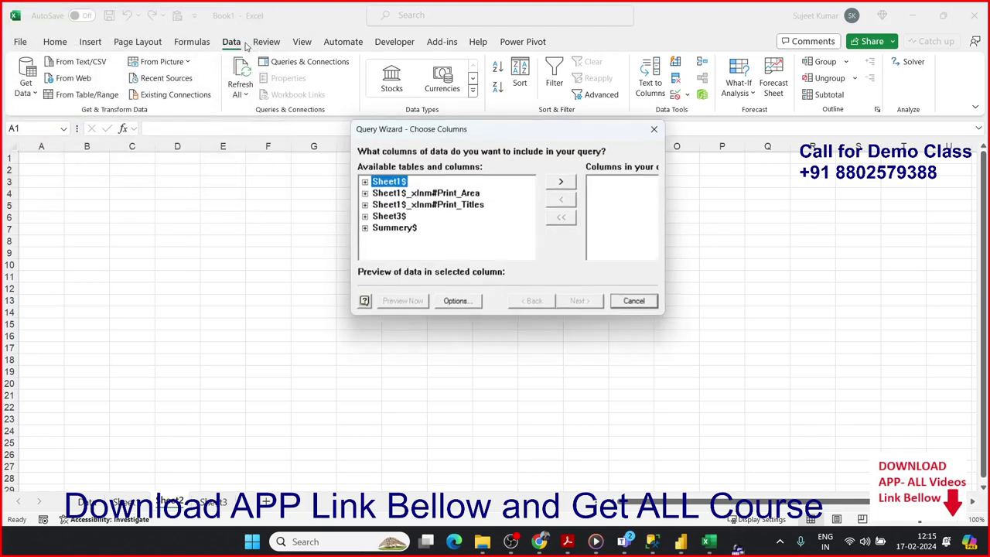
Add all Sheet1$ columns to the query
{"action": "left_click", "coordinate": [363, 182]}
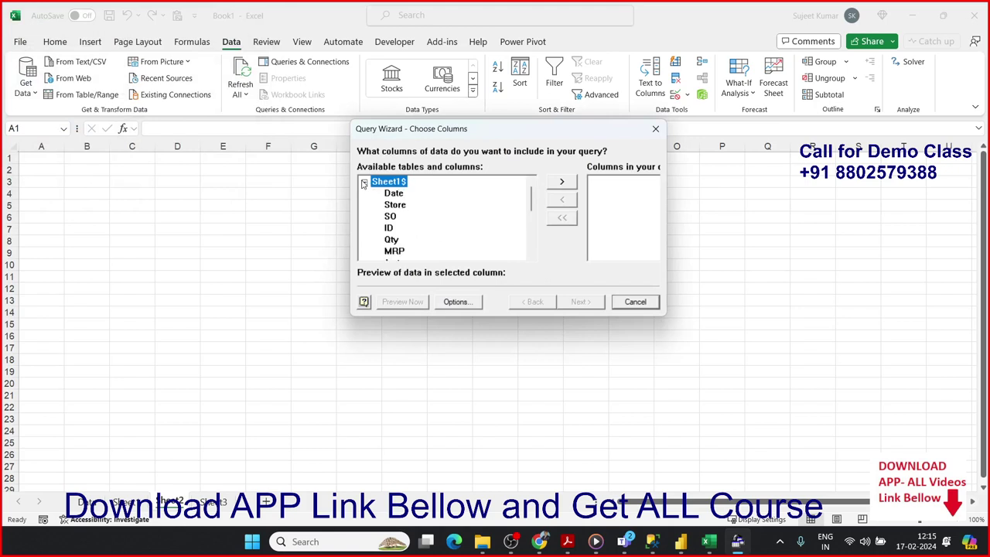
{"action": "left_click", "coordinate": [363, 182]}
{"action": "left_click", "coordinate": [561, 182]}
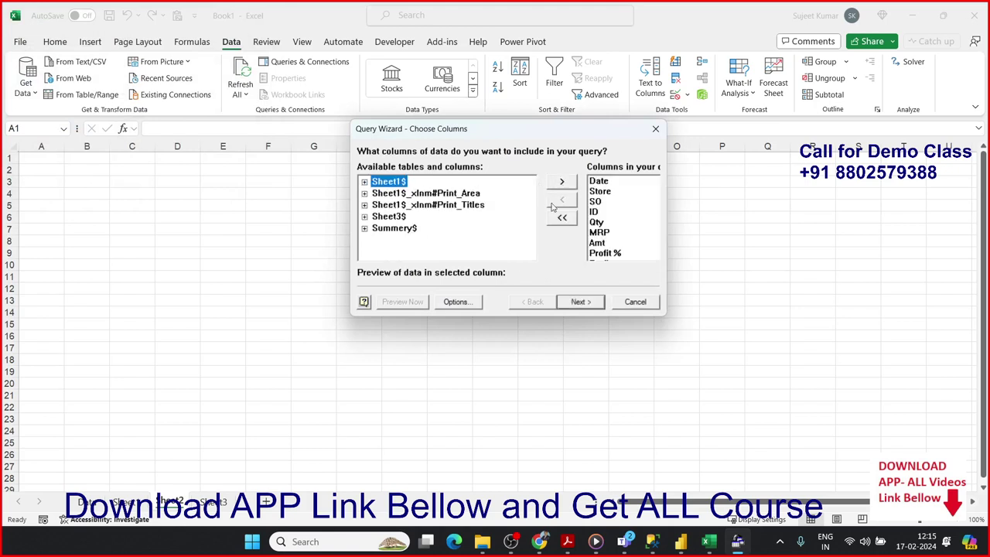
{"action": "left_click", "coordinate": [579, 302]}
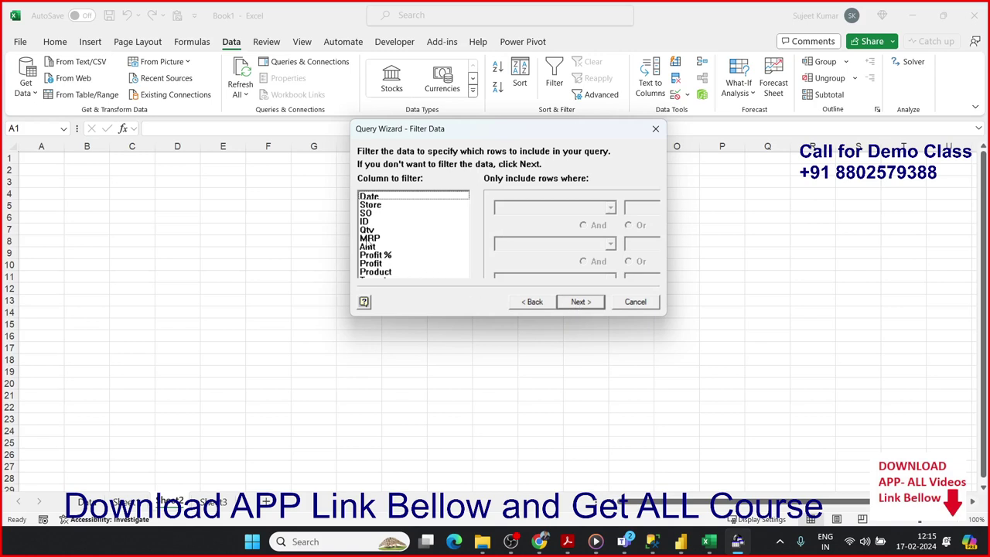
Filter the rows so Month equals JAN
{"action": "left_click", "coordinate": [369, 238]}
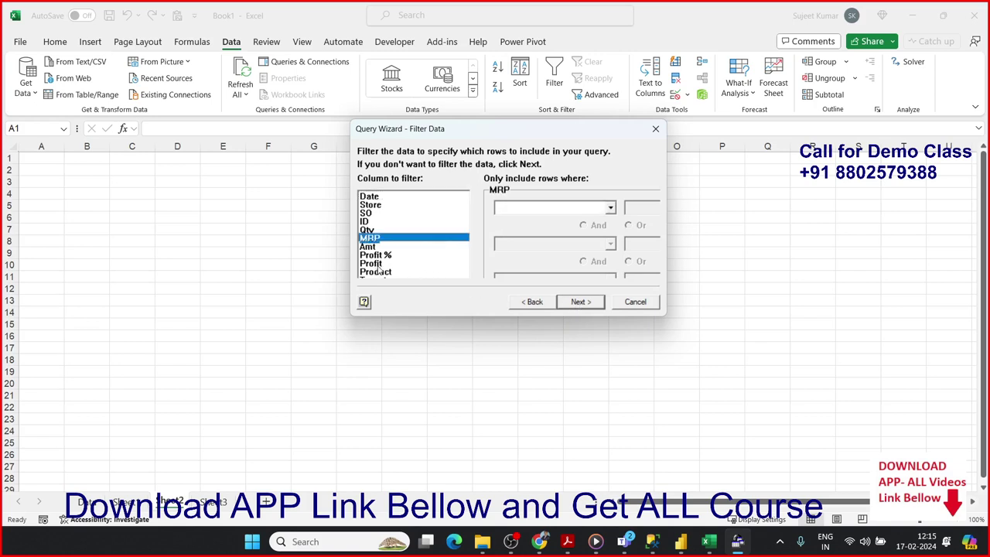
{"action": "left_click", "coordinate": [382, 271]}
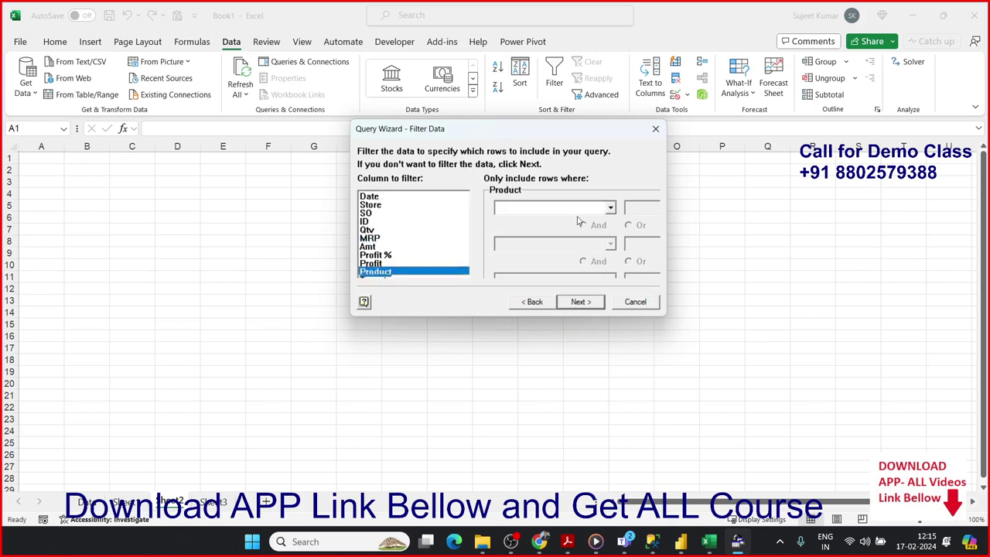
{"action": "left_click", "coordinate": [611, 209]}
{"action": "left_click", "coordinate": [510, 232]}
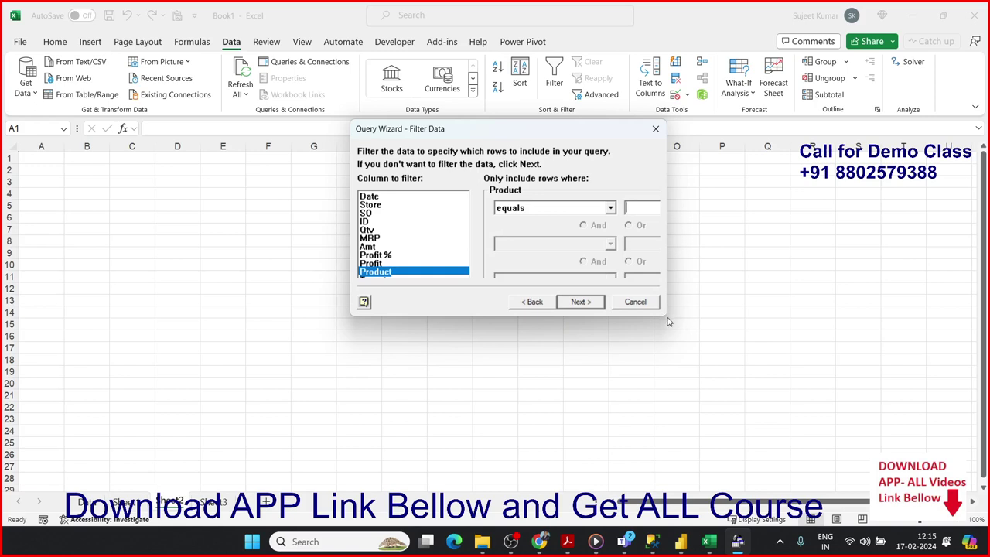
{"action": "left_click", "coordinate": [370, 263]}
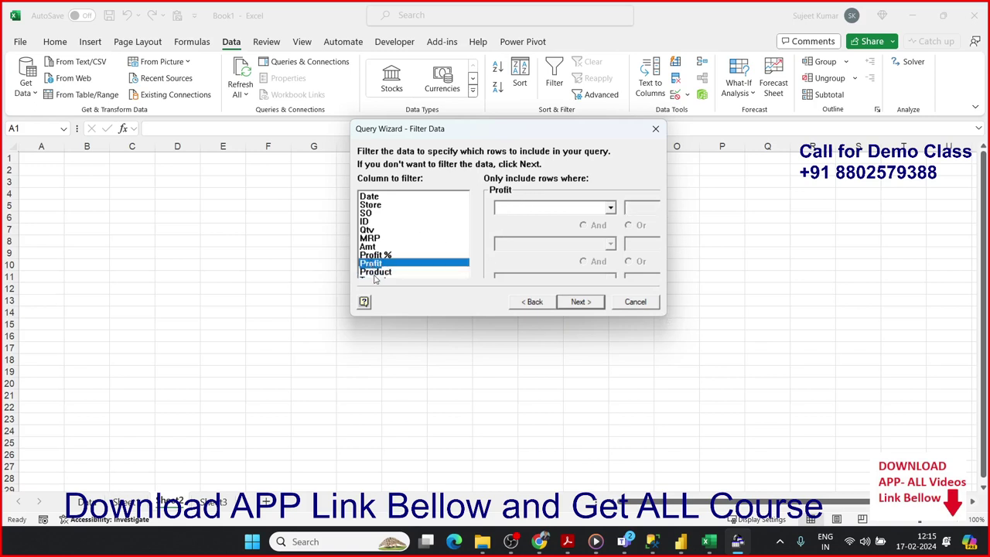
{"action": "left_click", "coordinate": [375, 280]}
{"action": "key", "text": "Down"}
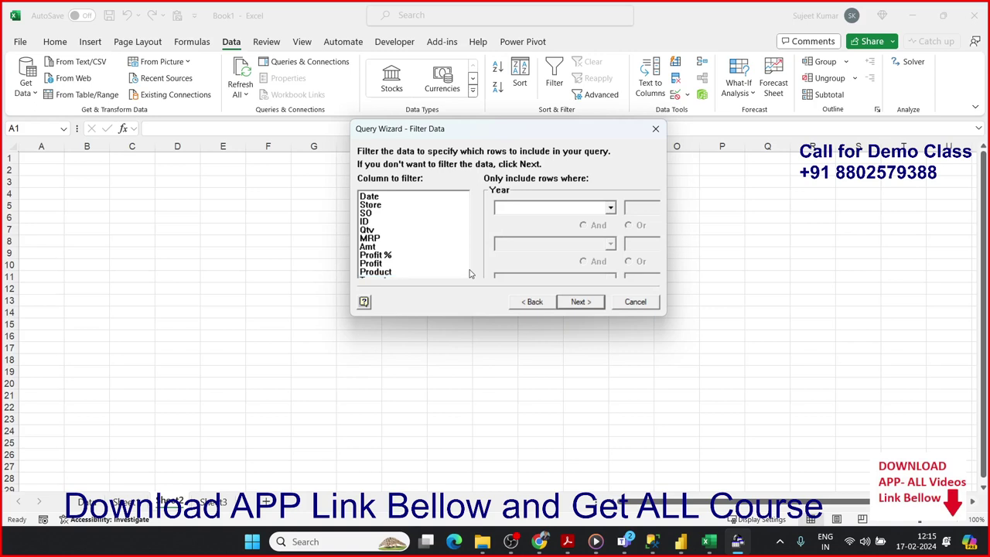
{"action": "key", "text": "Down"}
{"action": "left_click", "coordinate": [611, 208]}
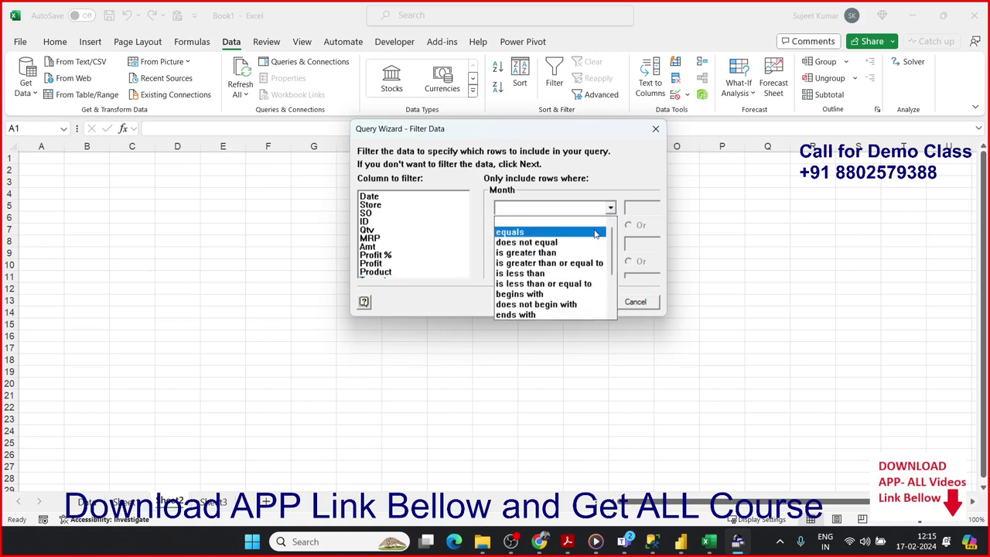
{"action": "left_click", "coordinate": [595, 234]}
{"action": "type", "text": "JAN"}
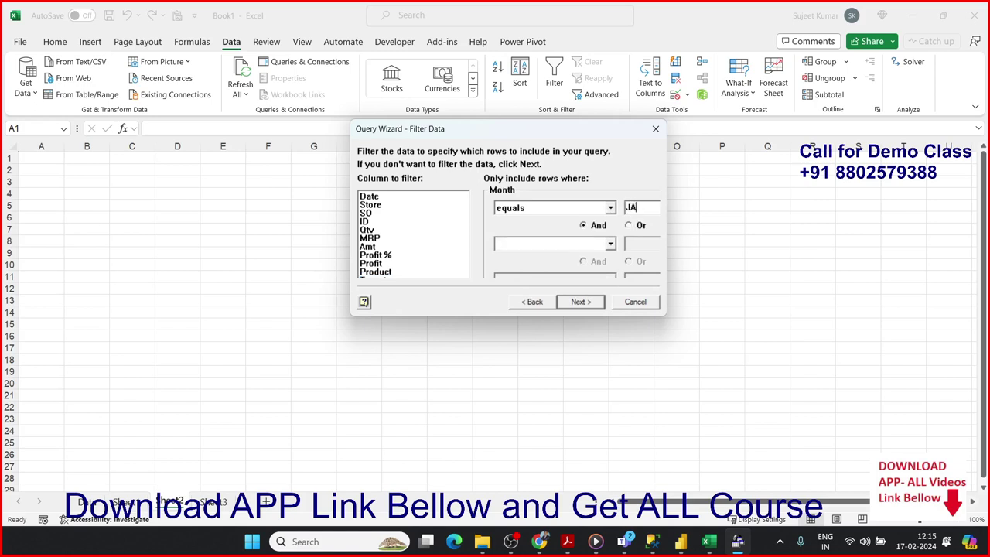
Skip sorting and finish the wizard to view the query in Microsoft Query
{"action": "left_click", "coordinate": [572, 304]}
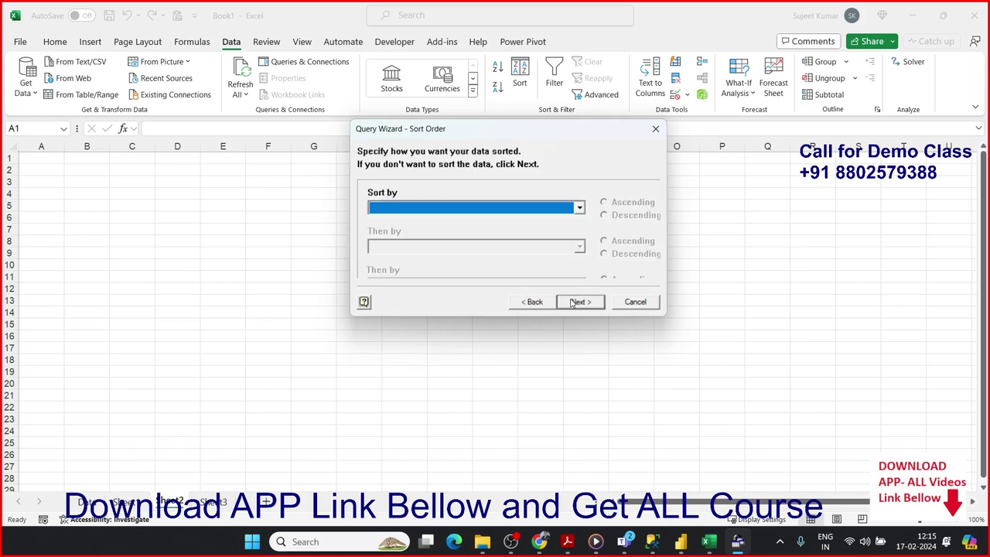
{"action": "left_click", "coordinate": [573, 303]}
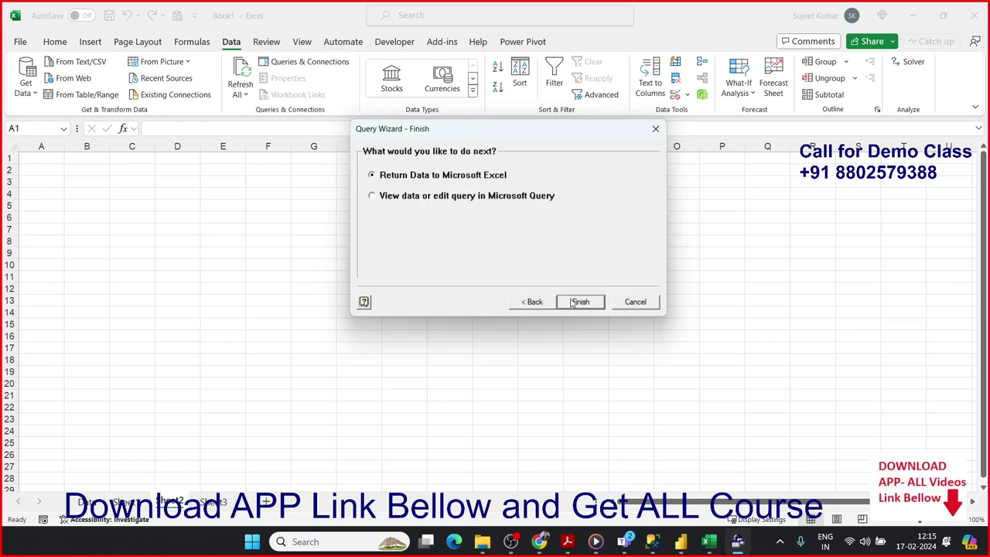
{"action": "left_click", "coordinate": [424, 197]}
{"action": "left_click", "coordinate": [580, 301]}
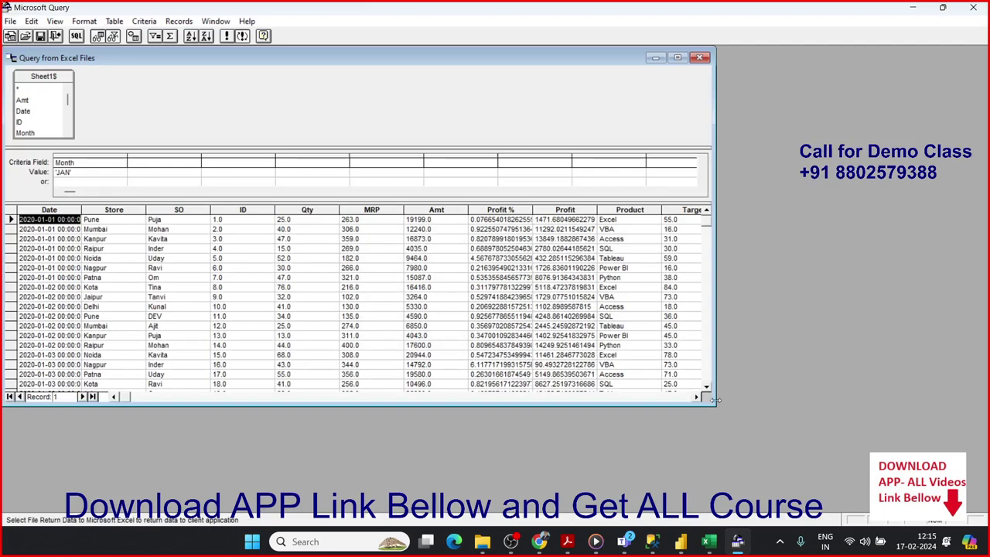
In the query's SQL, replace the Month value 'JAN' with a ? parameter
{"action": "left_click_drag", "start_coordinate": [714, 401], "coordinate": [866, 457]}
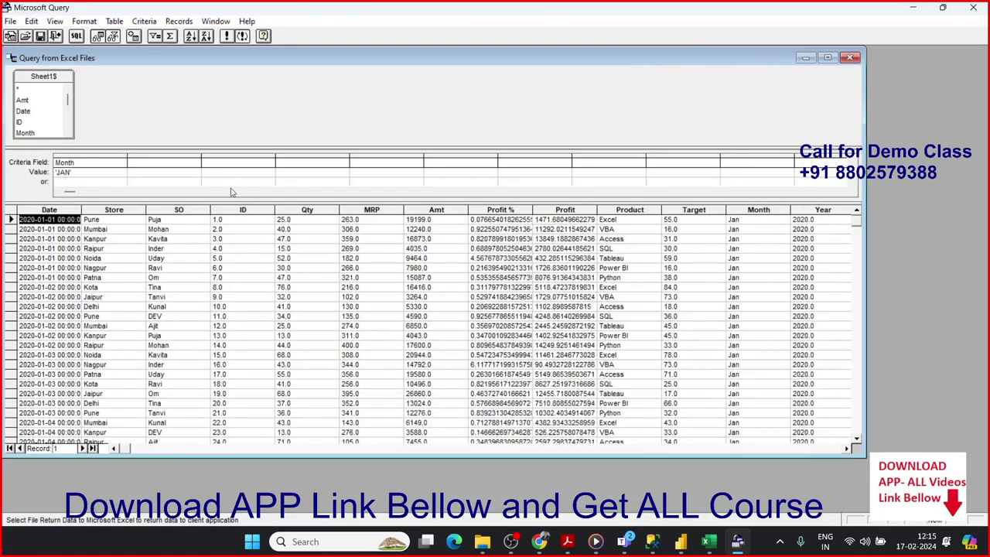
{"action": "left_click", "coordinate": [76, 35]}
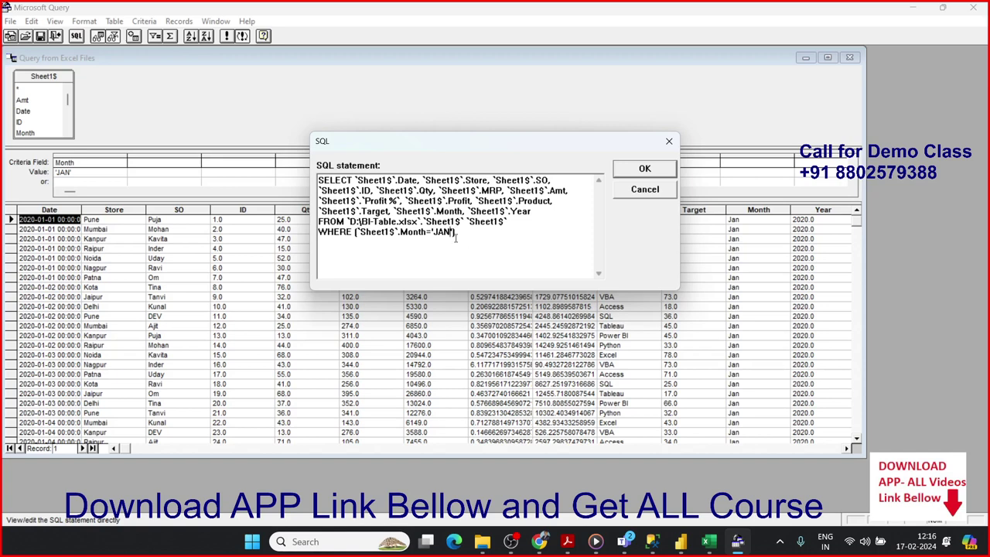
{"action": "key", "text": "BackSpace"}
{"action": "key", "text": "BackSpace"}
{"action": "key", "text": "BackSpace"}
{"action": "type", "text": "?"}
Replace the explicit SELECT column list with * and apply the SQL
{"action": "left_click_drag", "start_coordinate": [352, 179], "coordinate": [461, 211]}
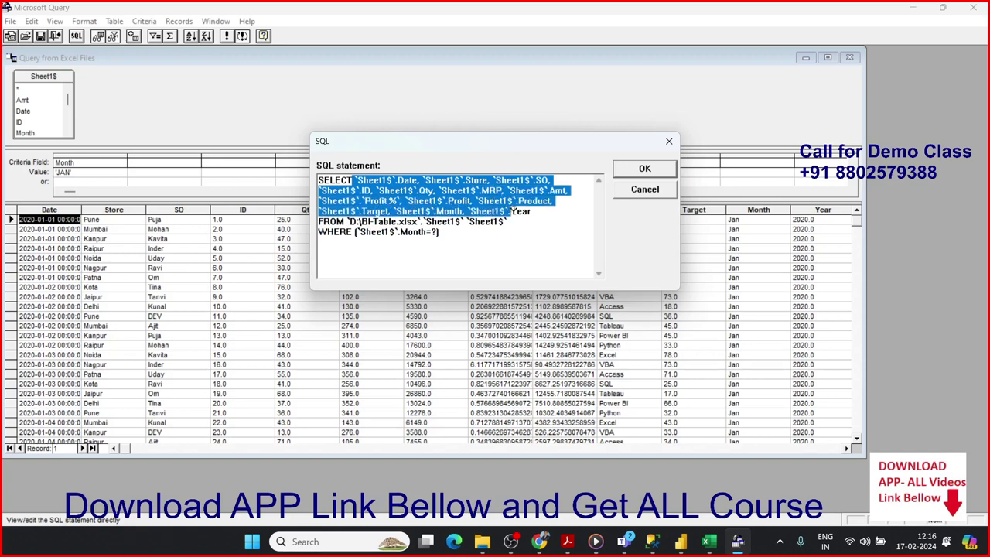
{"action": "left_click_drag", "start_coordinate": [461, 211], "coordinate": [532, 213]}
{"action": "left_click", "coordinate": [533, 211]}
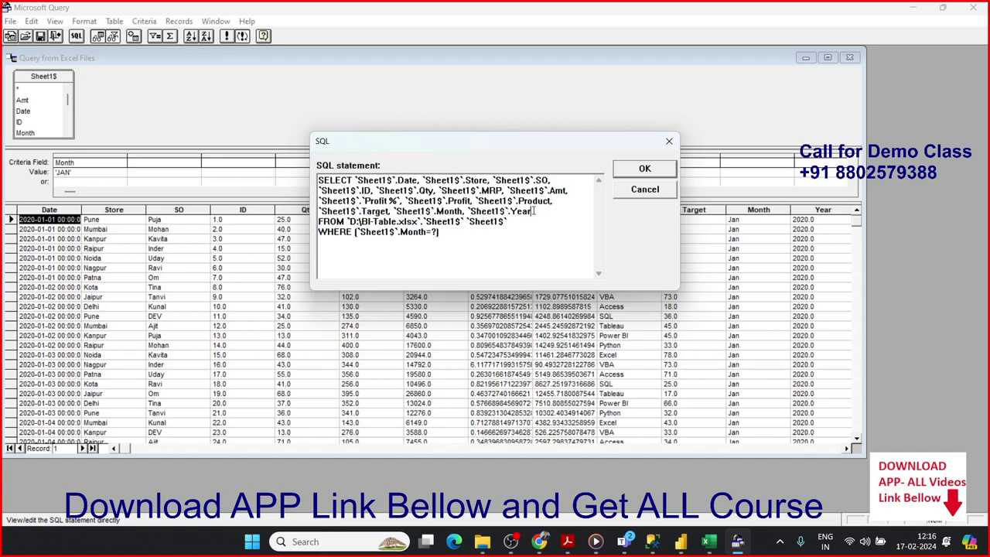
{"action": "left_click_drag", "start_coordinate": [532, 211], "coordinate": [356, 180]}
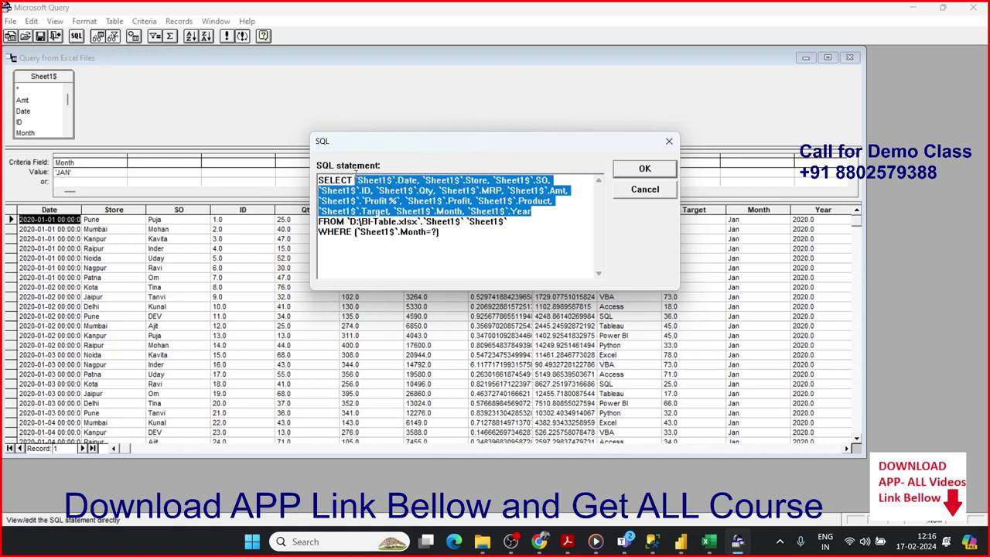
{"action": "key", "text": "Delete"}
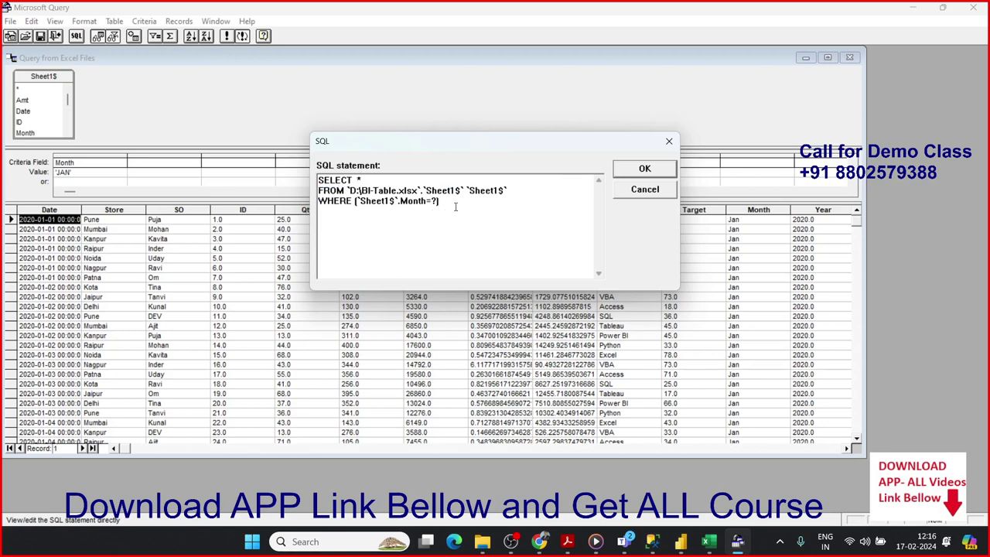
{"action": "left_click", "coordinate": [634, 170]}
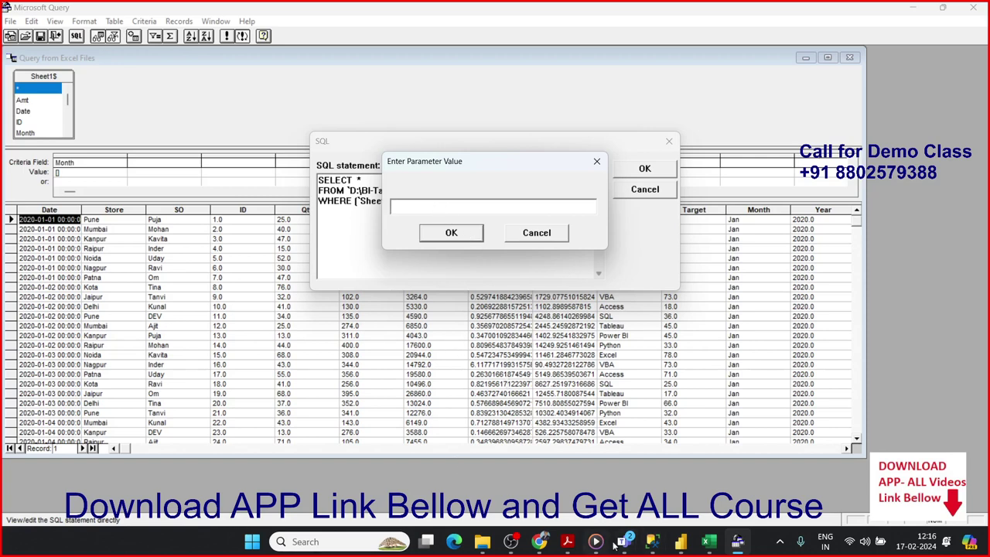
Answer the Month parameter prompt with A and run the query, returning no rows
{"action": "mouse_move", "coordinate": [708, 542]}
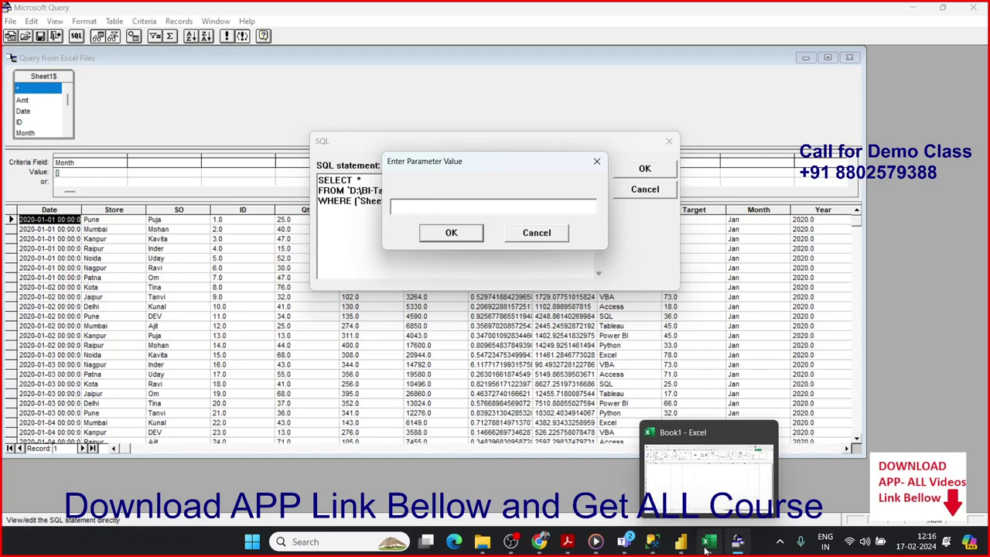
{"action": "left_click", "coordinate": [675, 503]}
{"action": "left_click", "coordinate": [265, 179]}
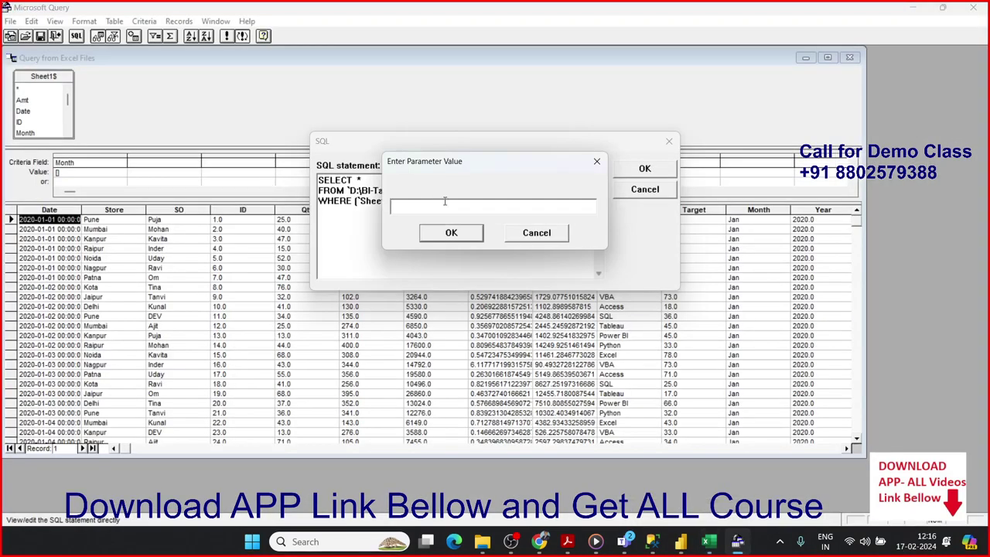
{"action": "type", "text": "A1"}
{"action": "left_click", "coordinate": [467, 239]}
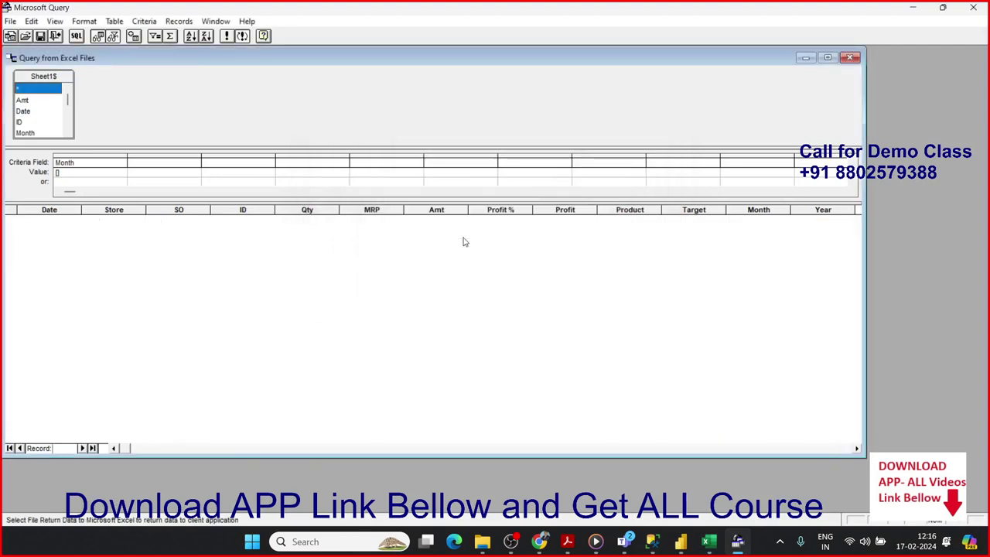
{"action": "left_click", "coordinate": [11, 22]}
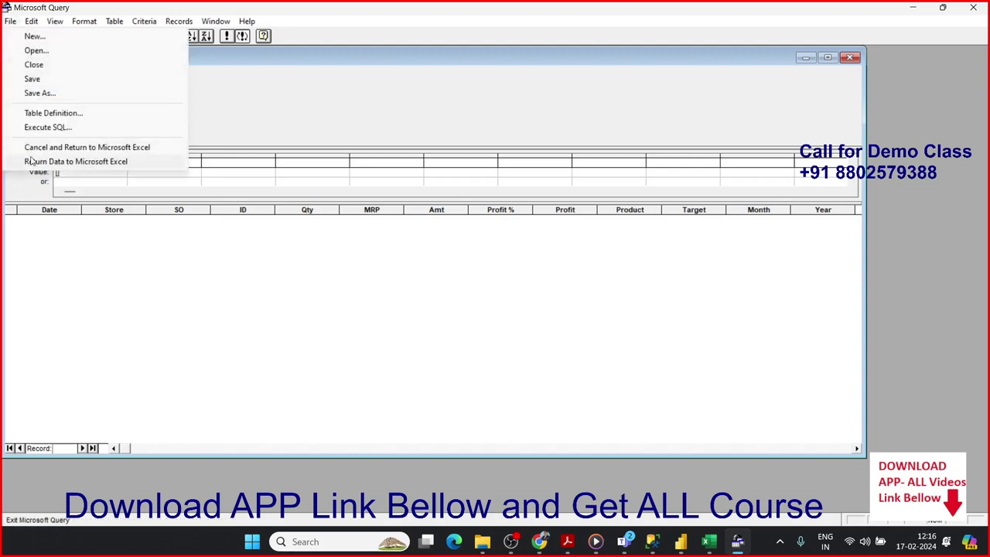
Return the query results to Excel as a table at Sheet2!$A$4
{"action": "left_click", "coordinate": [31, 161]}
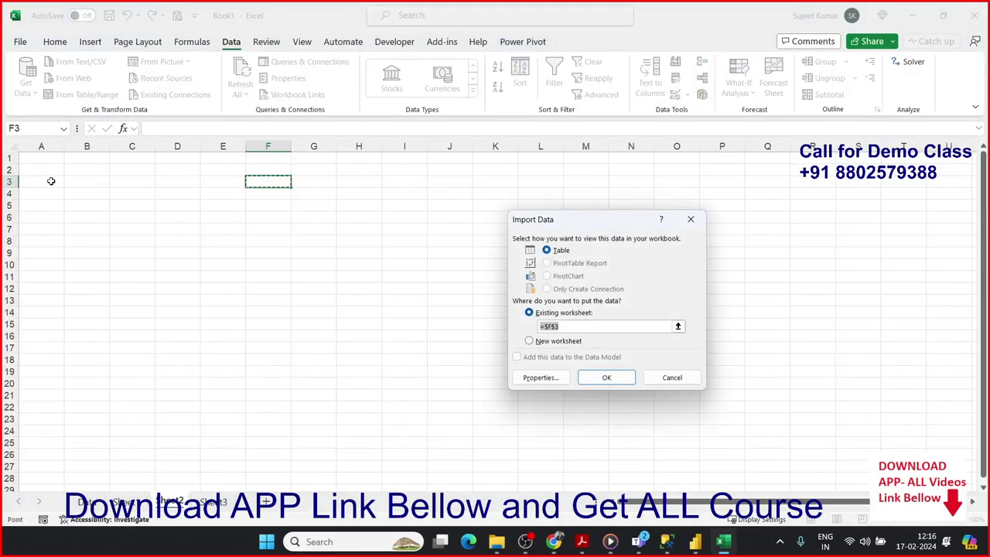
{"action": "left_click", "coordinate": [42, 193]}
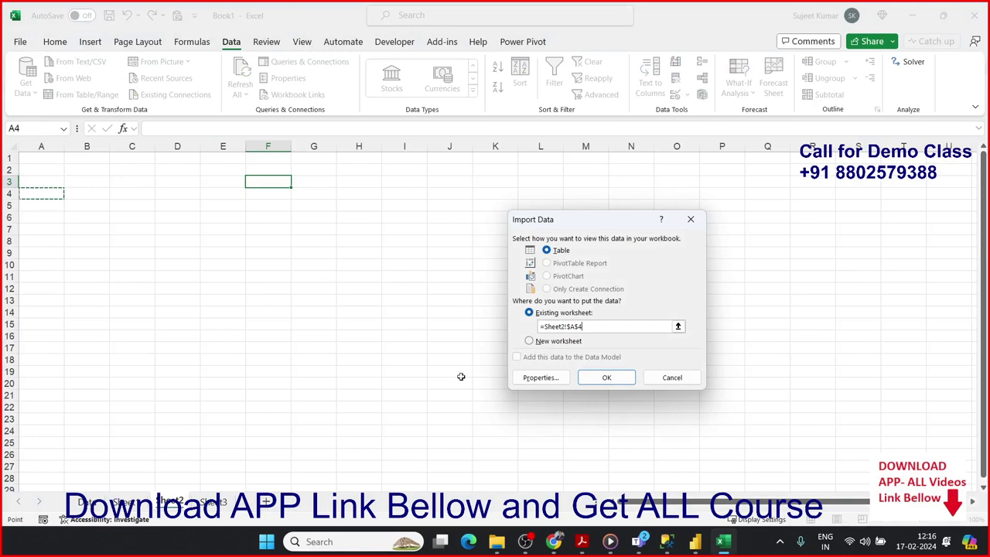
{"action": "left_click", "coordinate": [604, 384]}
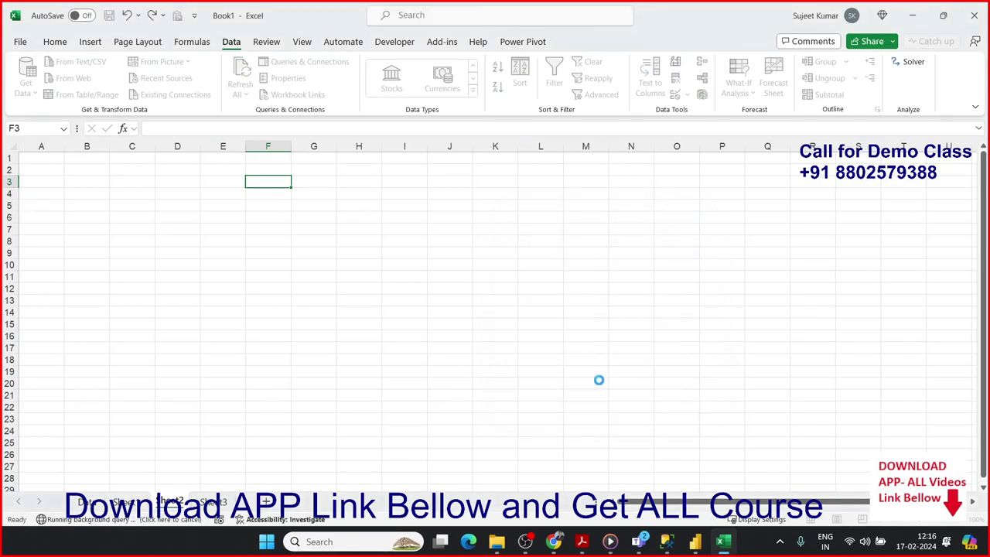
Enter JAN in cell A1 of Sheet2
{"action": "left_click", "coordinate": [50, 157]}
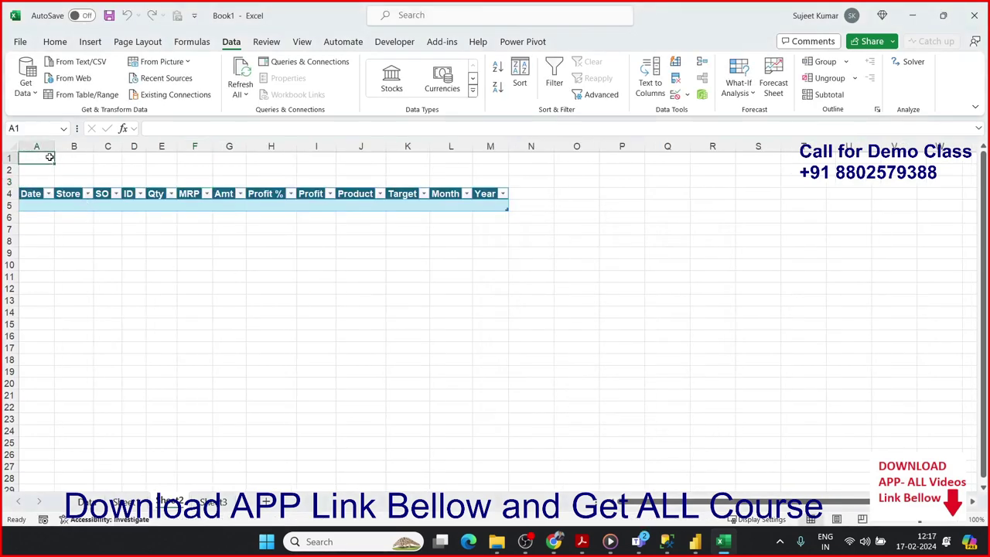
{"action": "type", "text": "JAN"}
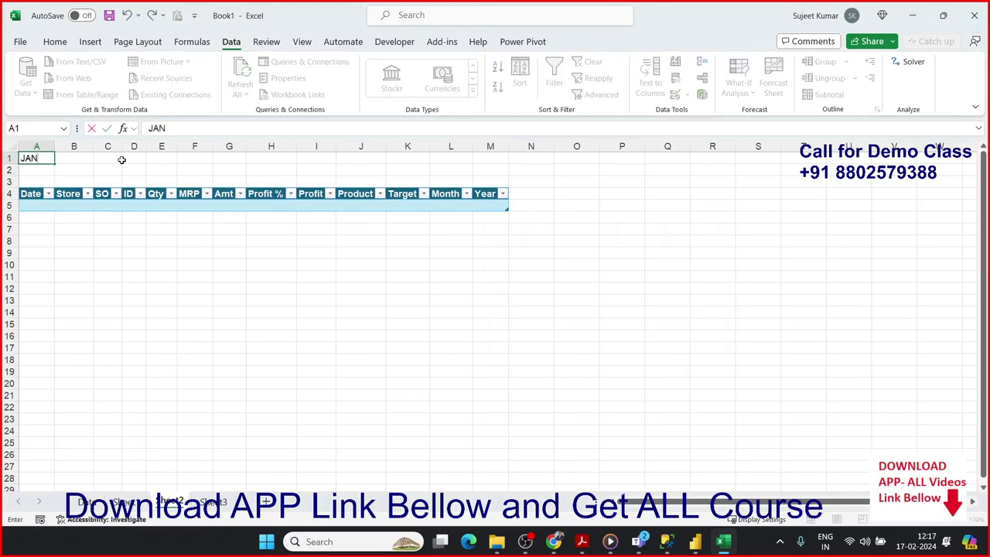
{"action": "key", "text": "Return"}
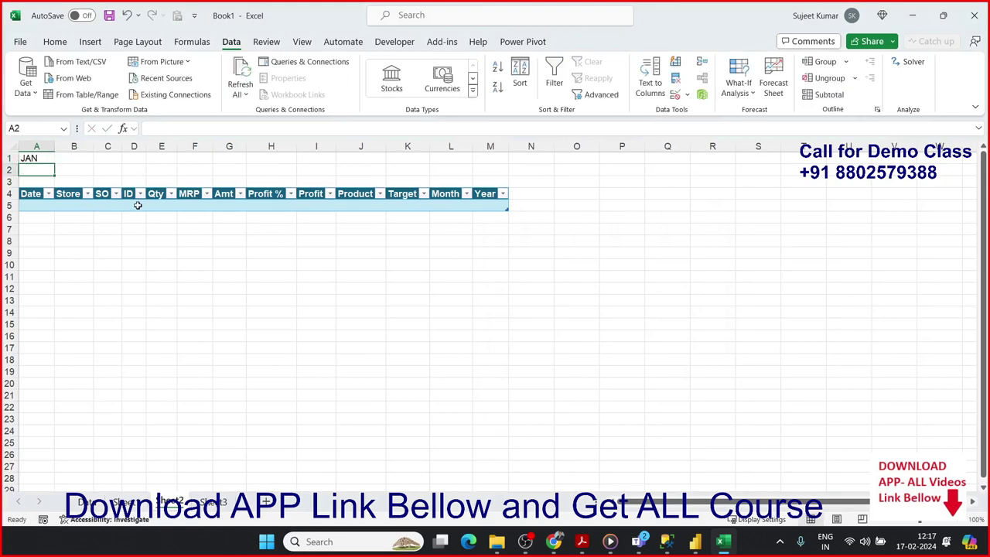
{"action": "left_click", "coordinate": [136, 205]}
Open the Parameters settings of the Query from Excel Files connection
{"action": "left_click", "coordinate": [303, 63]}
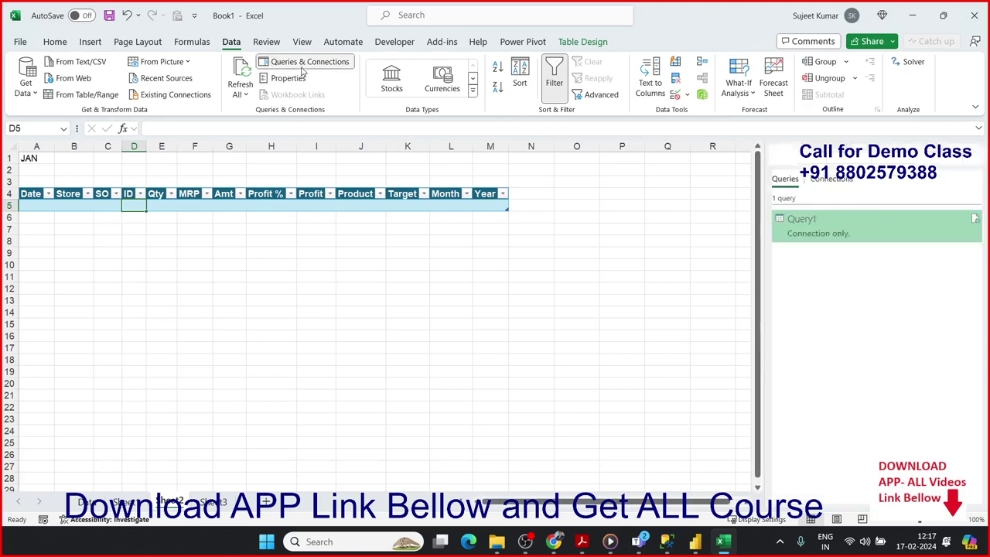
{"action": "left_click", "coordinate": [831, 178]}
{"action": "right_click", "coordinate": [818, 230]}
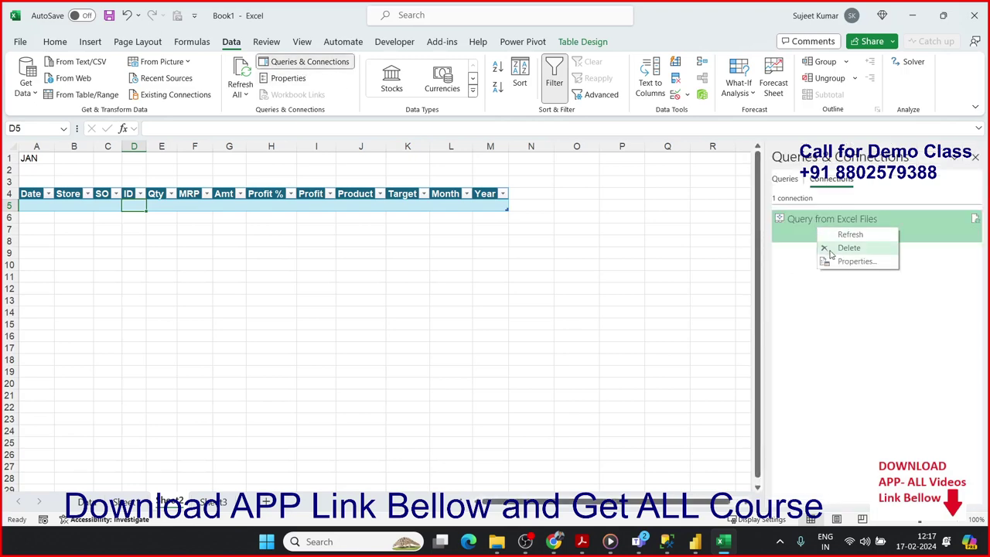
{"action": "left_click", "coordinate": [843, 261]}
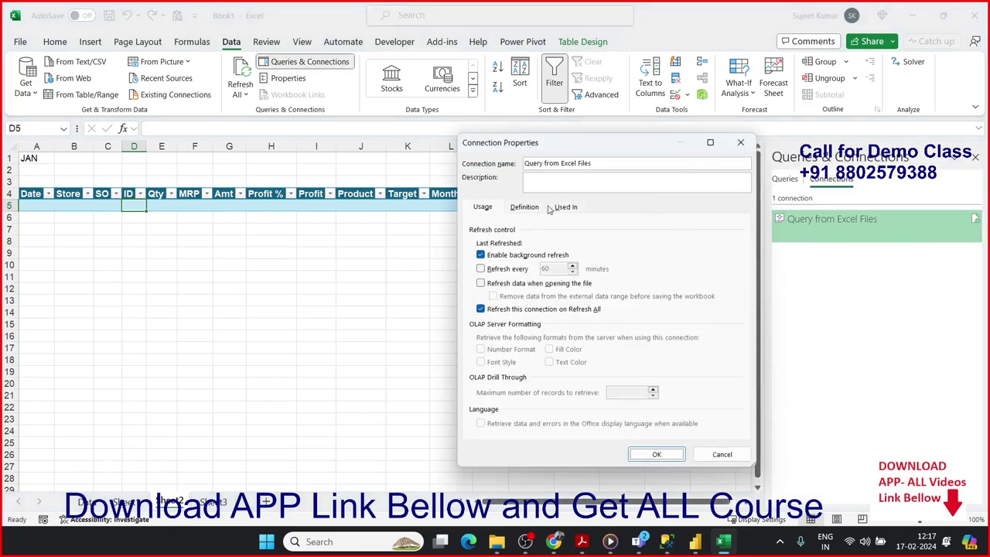
{"action": "left_click", "coordinate": [526, 208]}
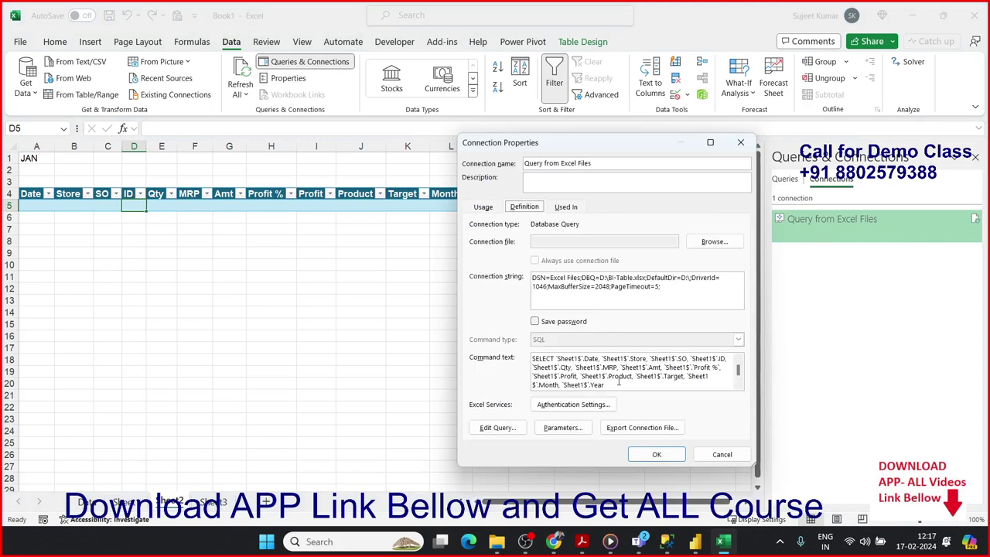
{"action": "scroll", "coordinate": [607, 377], "scroll_direction": "down", "scroll_amount": 1}
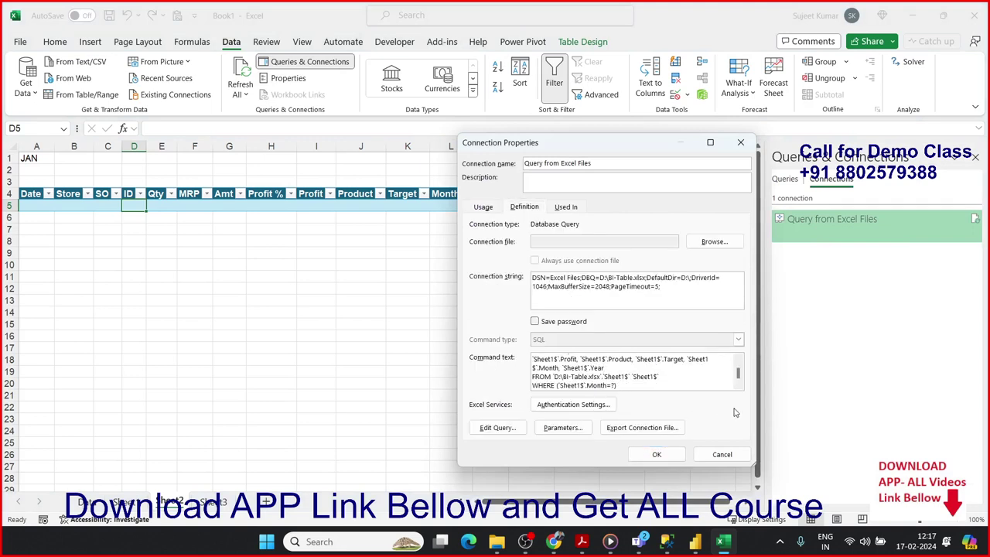
{"action": "left_click", "coordinate": [573, 433]}
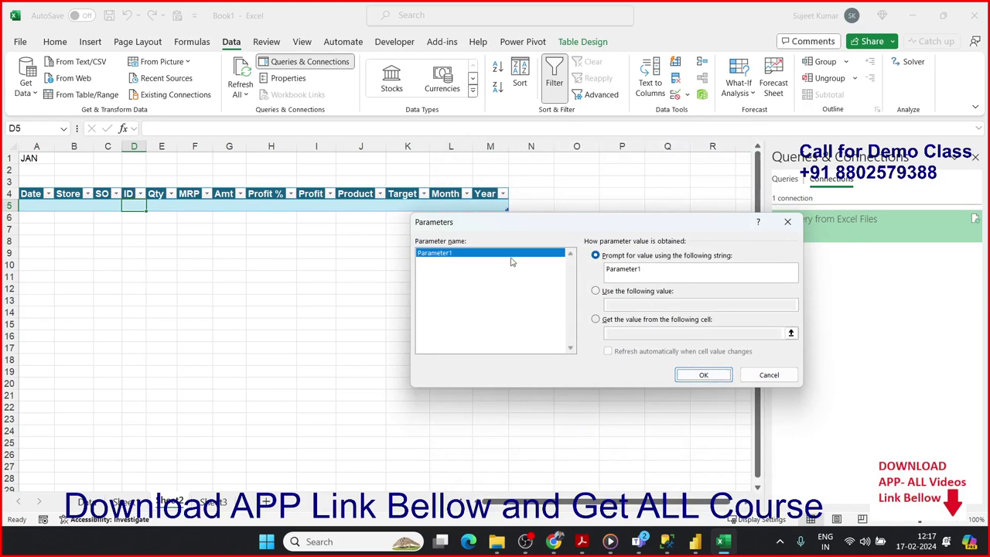
{"action": "key", "text": "Return"}
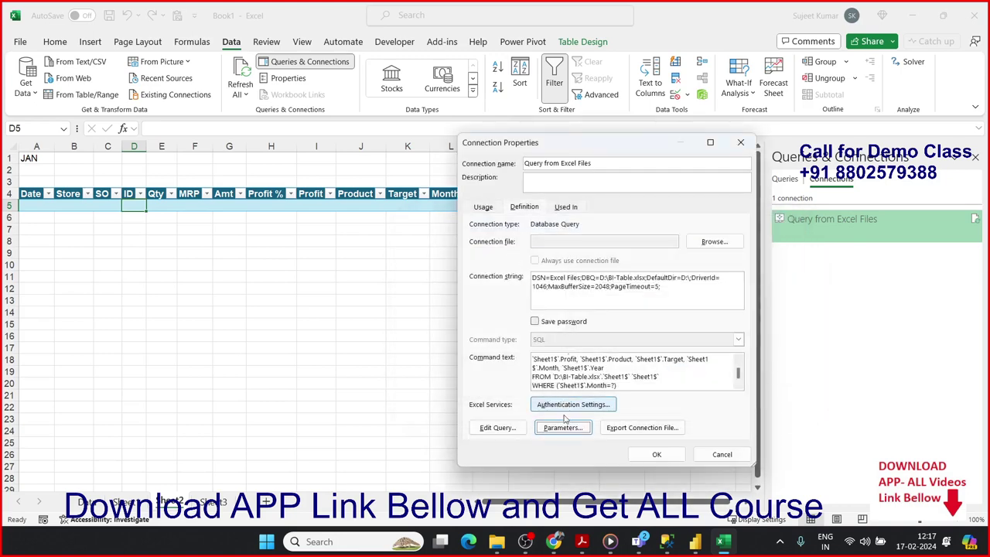
{"action": "left_click", "coordinate": [564, 430]}
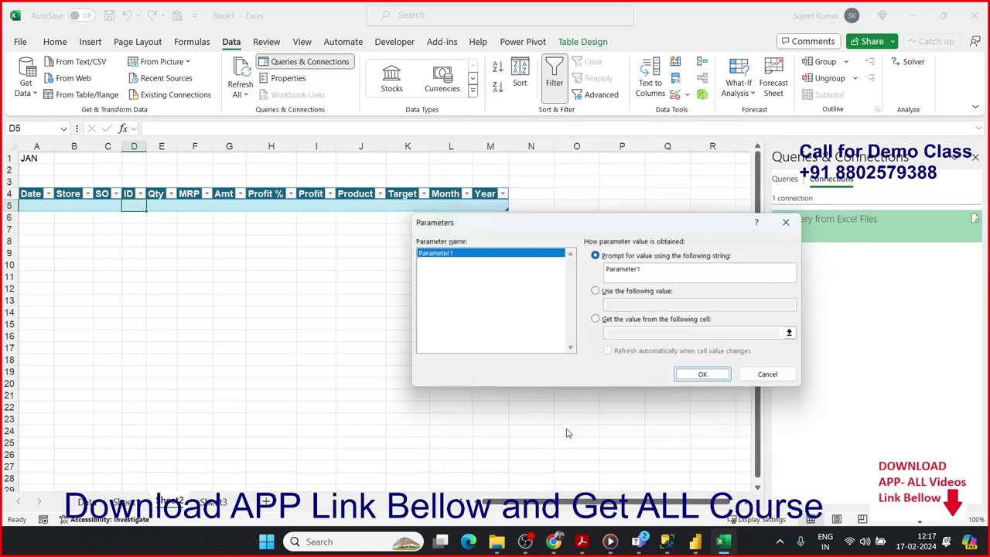
{"action": "left_click", "coordinate": [703, 375]}
{"action": "left_click", "coordinate": [563, 428]}
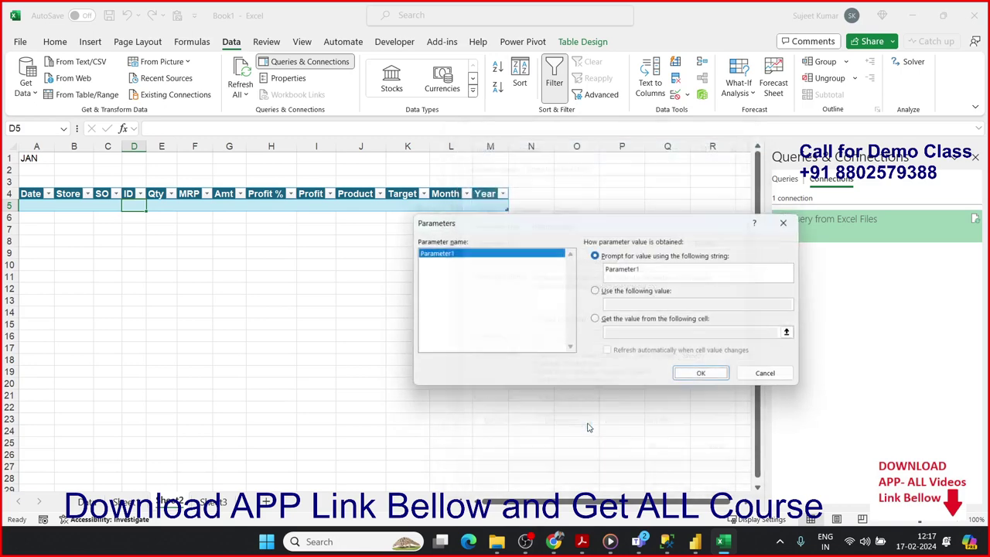
Take the parameter from Sheet2!A1 with automatic refresh on change, and apply
{"action": "left_click", "coordinate": [598, 320]}
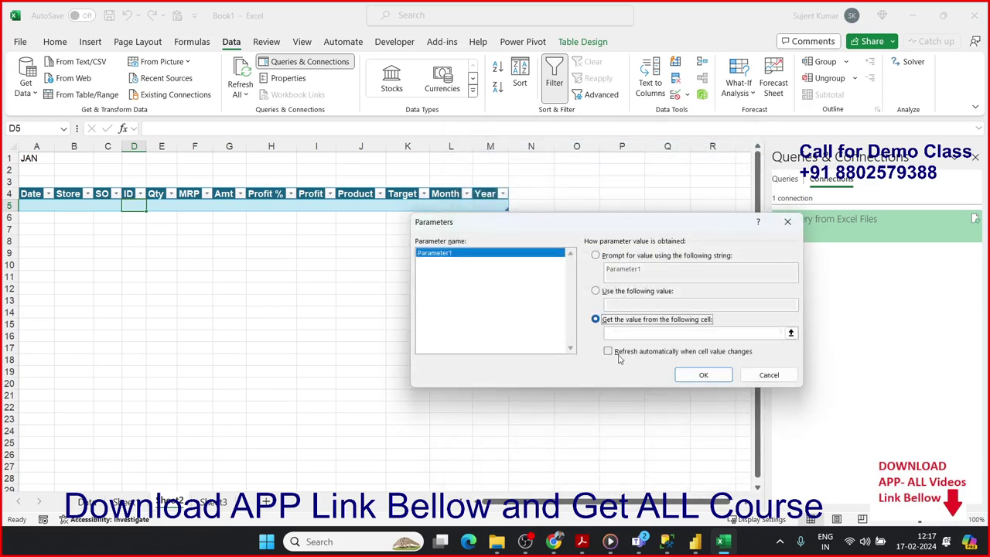
{"action": "left_click", "coordinate": [615, 355]}
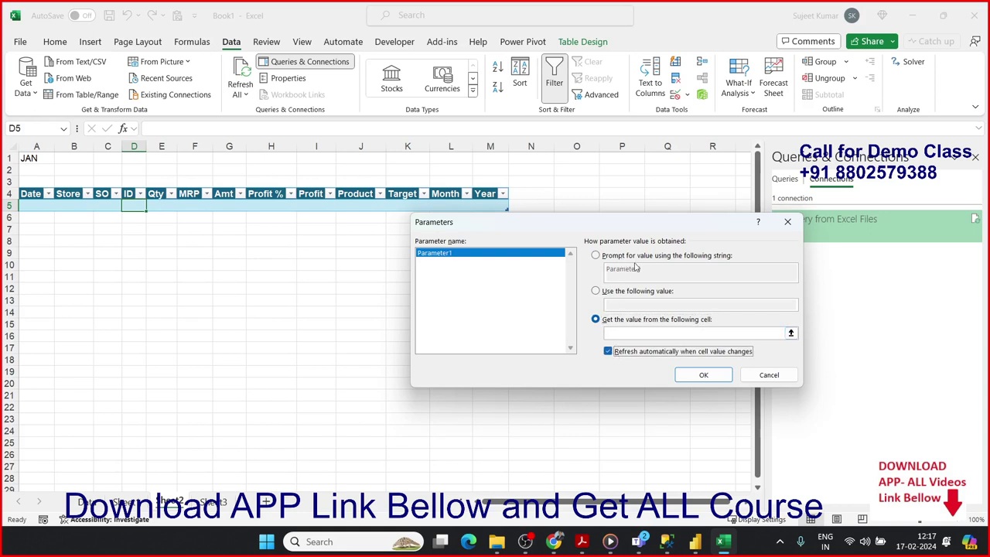
{"action": "left_click", "coordinate": [625, 337]}
{"action": "left_click", "coordinate": [627, 330]}
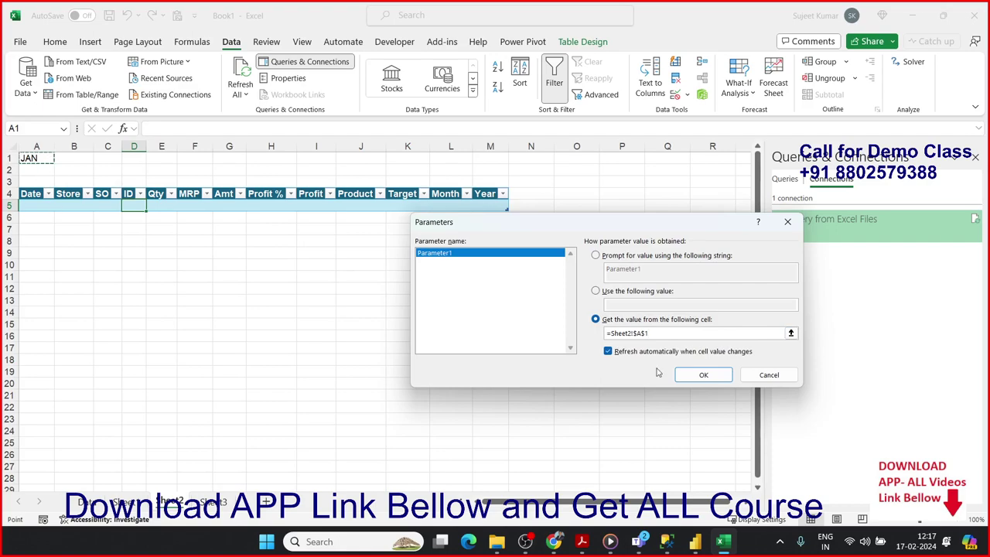
{"action": "left_click", "coordinate": [700, 374]}
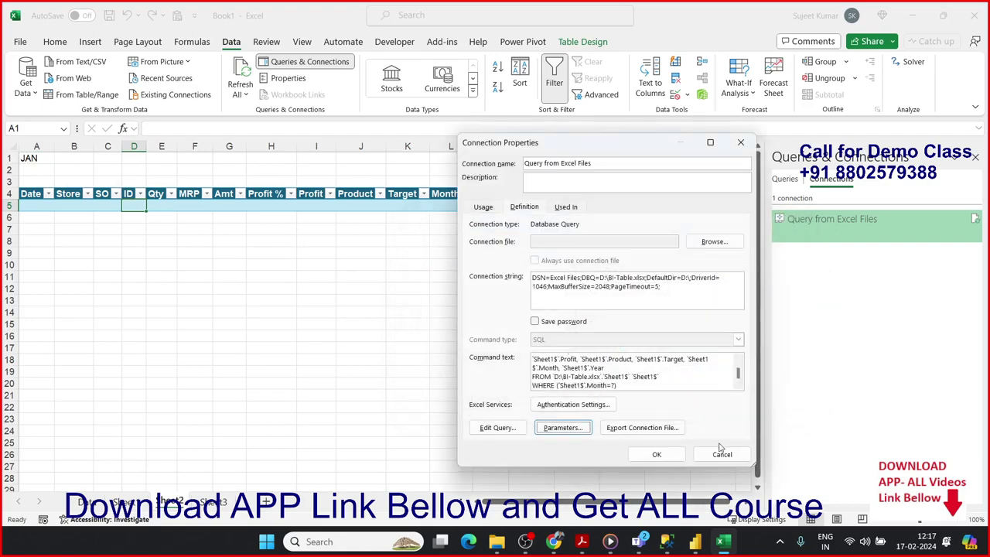
{"action": "left_click", "coordinate": [659, 454]}
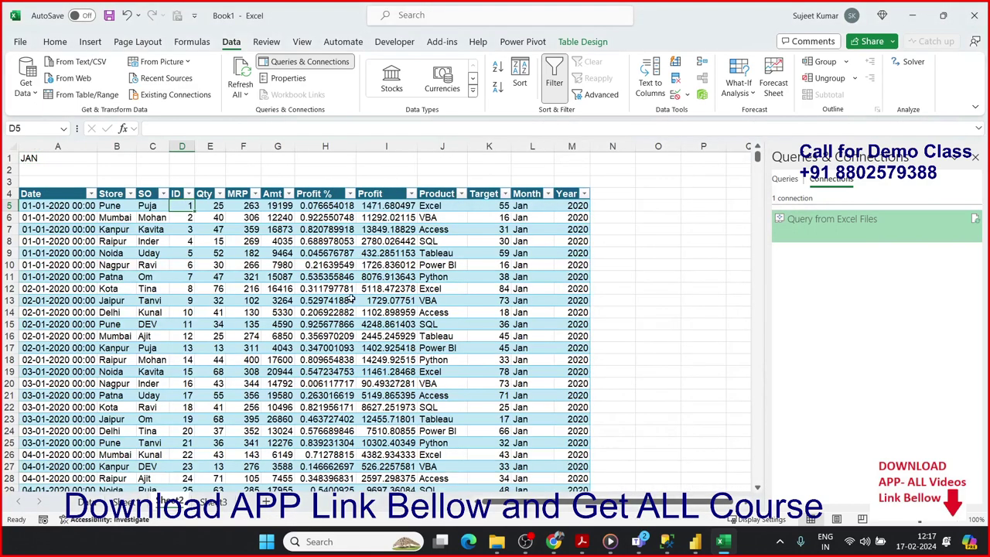
Change the month in A1 to FEB, then Mar, letting the query table refresh each time
{"action": "scroll", "coordinate": [352, 298], "scroll_direction": "down", "scroll_amount": 7}
{"action": "scroll", "coordinate": [351, 298], "scroll_direction": "up", "scroll_amount": 7}
{"action": "left_click", "coordinate": [31, 158]}
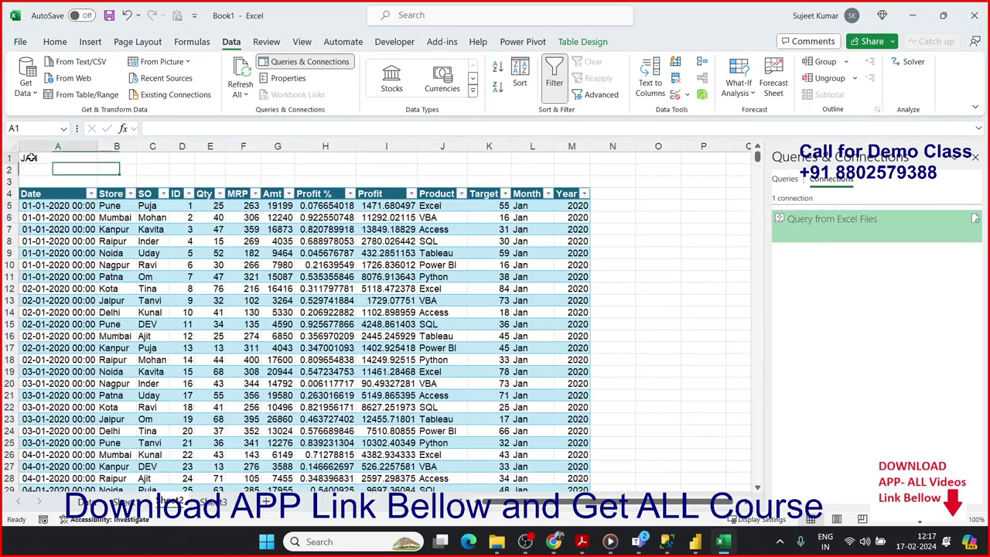
{"action": "type", "text": "FEB"}
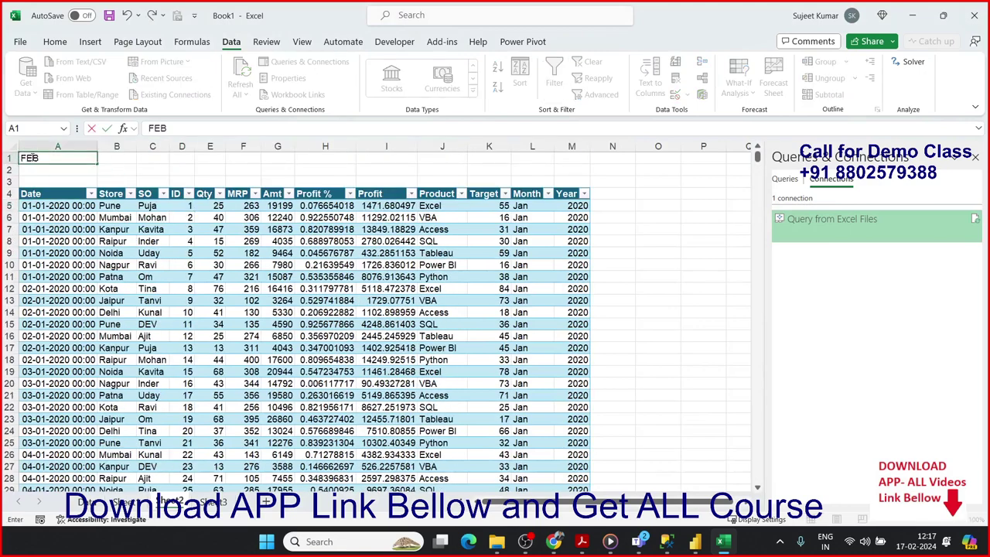
{"action": "key", "text": "Return"}
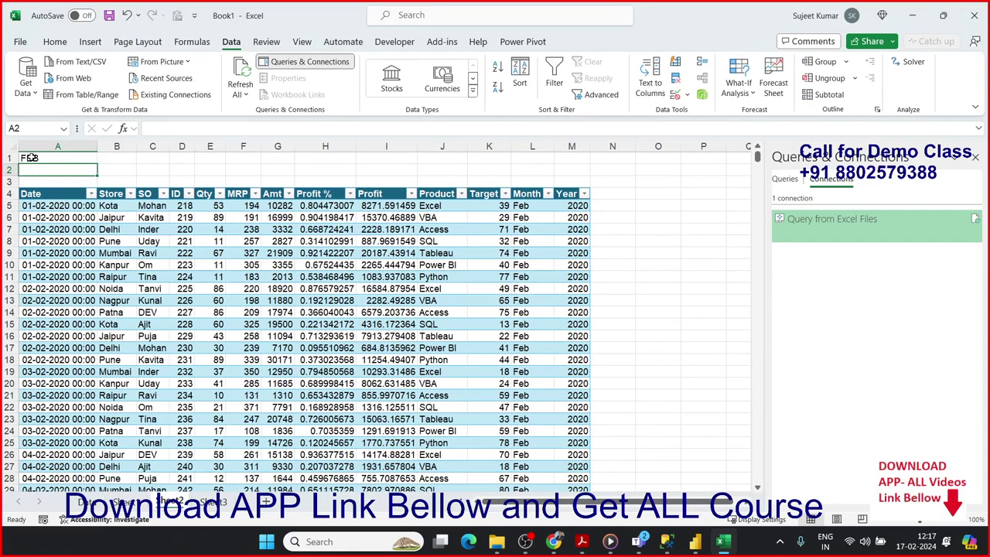
{"action": "left_click", "coordinate": [31, 158]}
{"action": "type", "text": "MAr"}
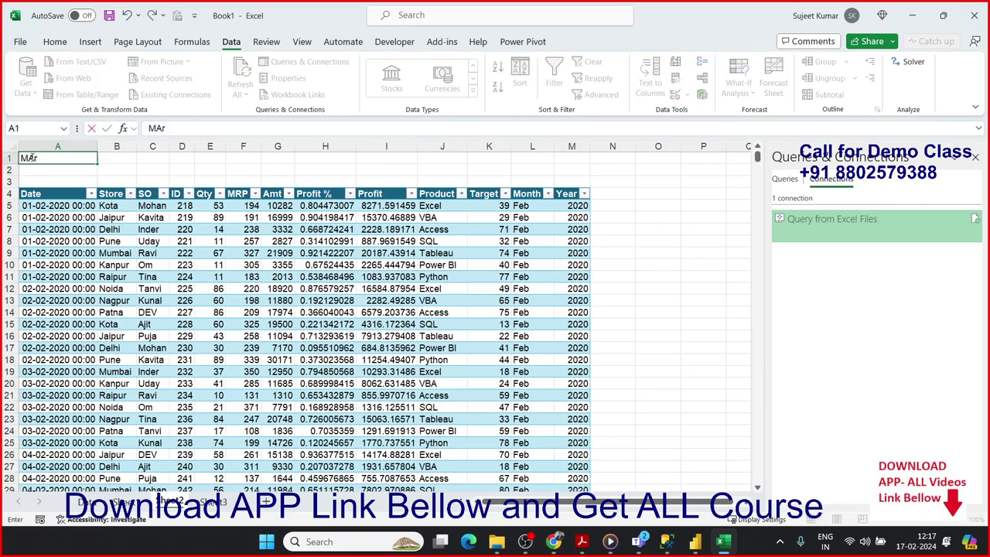
{"action": "key", "text": "Return"}
Launch Microsoft Access from the Start menu search and open the PData database
{"action": "key", "text": "super"}
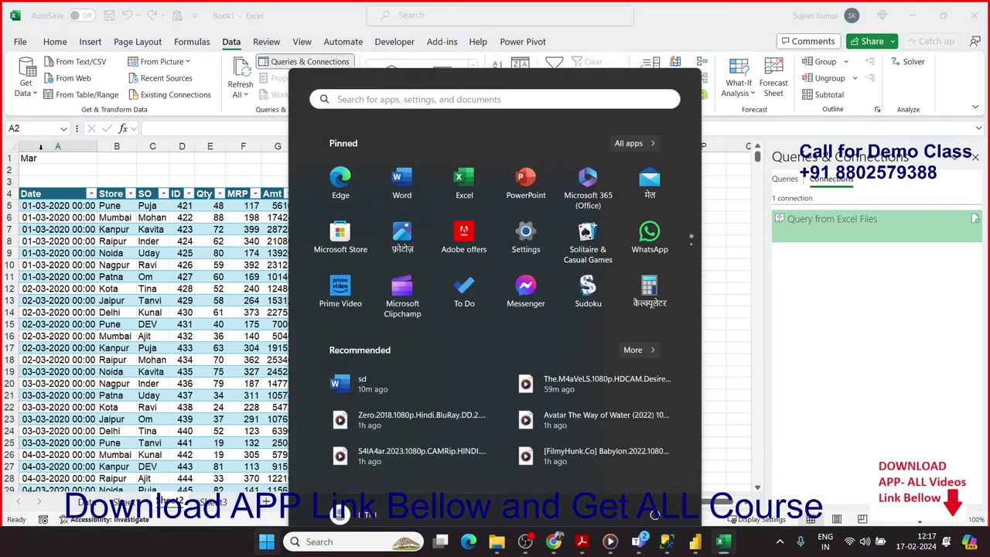
{"action": "type", "text": "acc"}
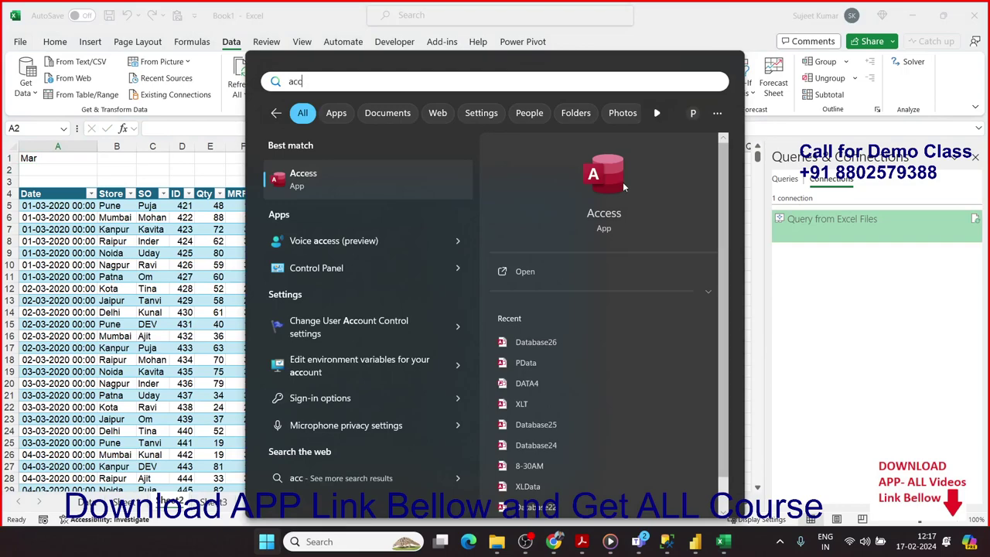
{"action": "left_click", "coordinate": [622, 181]}
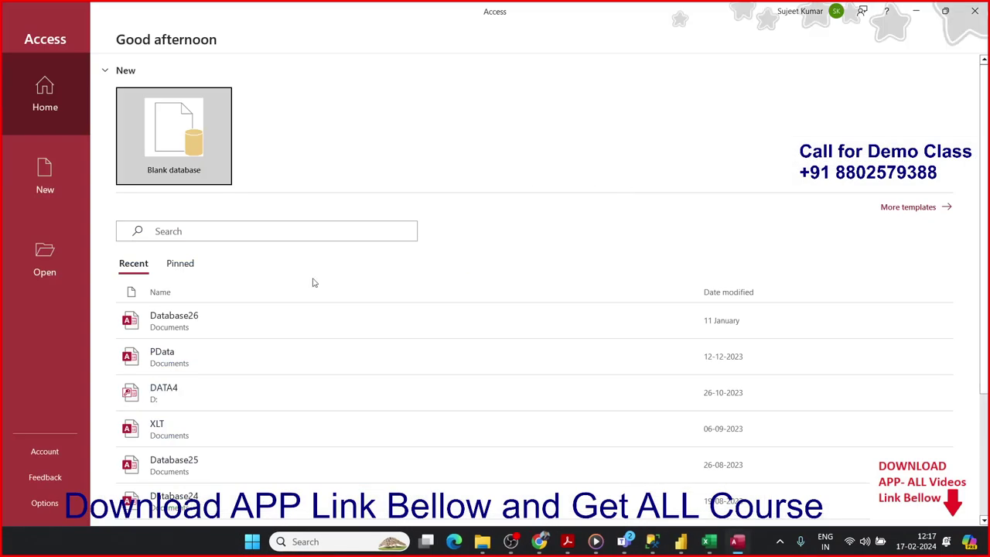
{"action": "left_click", "coordinate": [205, 369]}
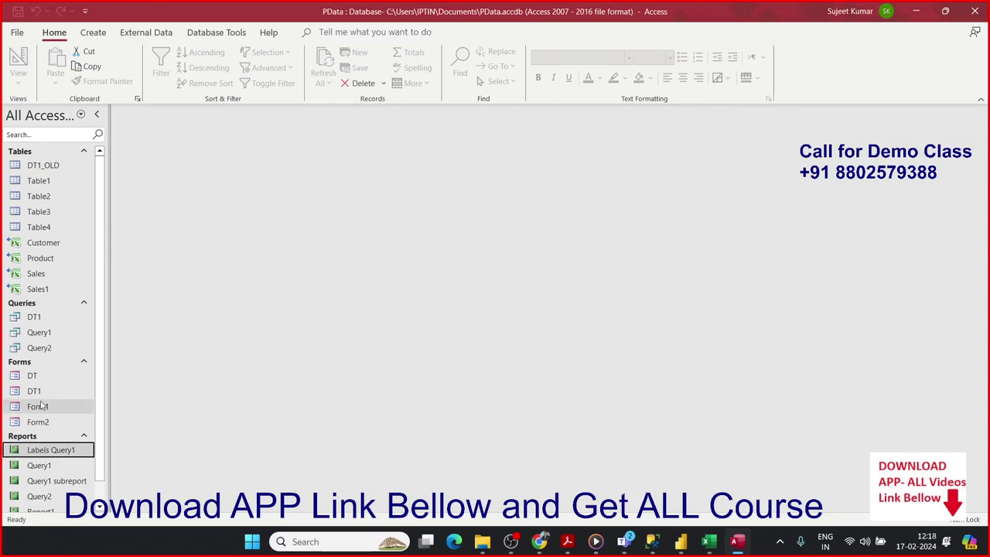
Rewrite Query1's SQL as Select * from sales
{"action": "left_click", "coordinate": [44, 335]}
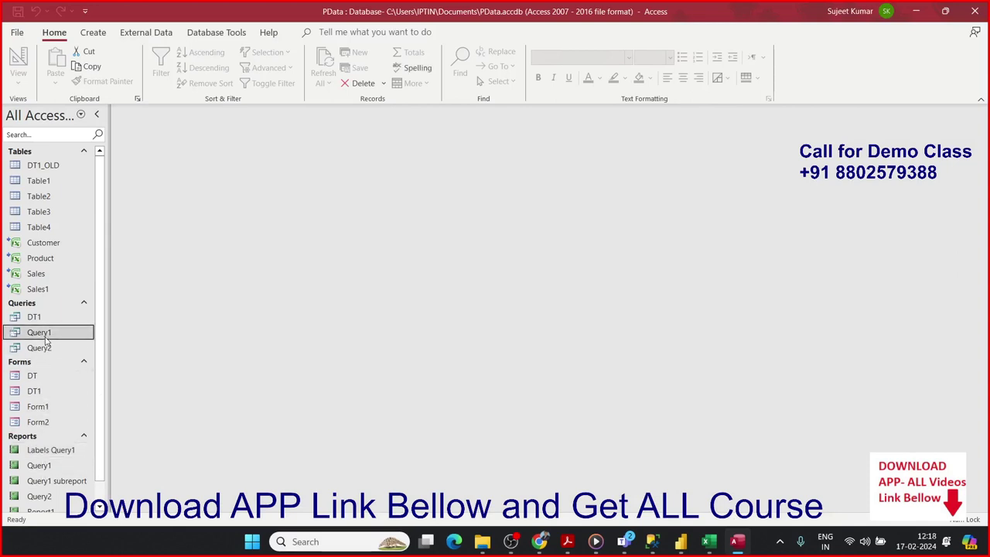
{"action": "right_click", "coordinate": [45, 340]}
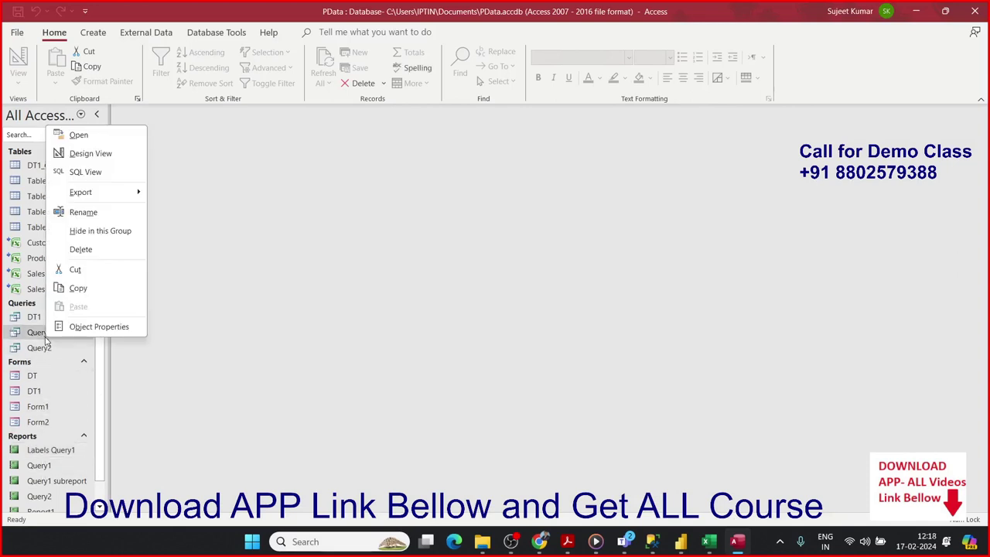
{"action": "left_click", "coordinate": [88, 172]}
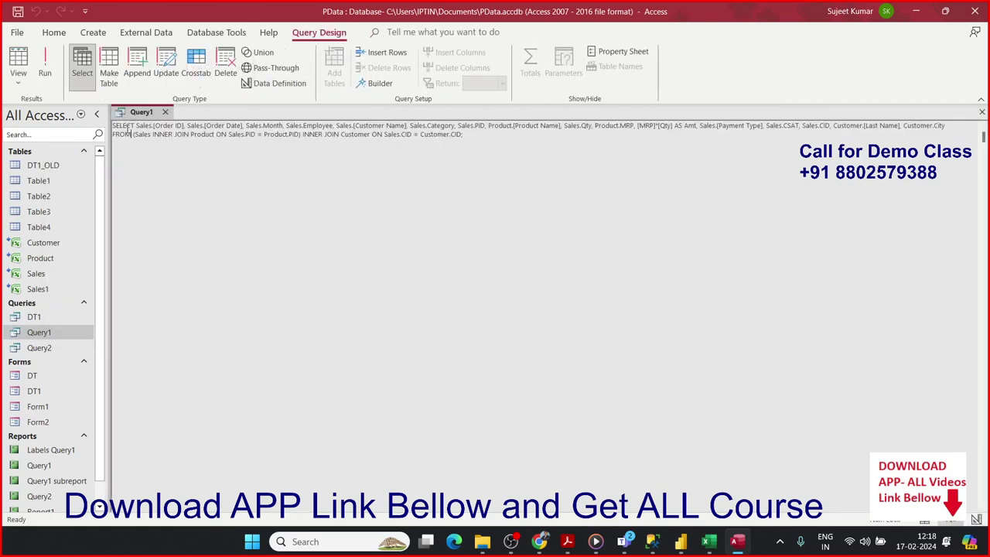
{"action": "left_click_drag", "start_coordinate": [124, 127], "coordinate": [621, 177]}
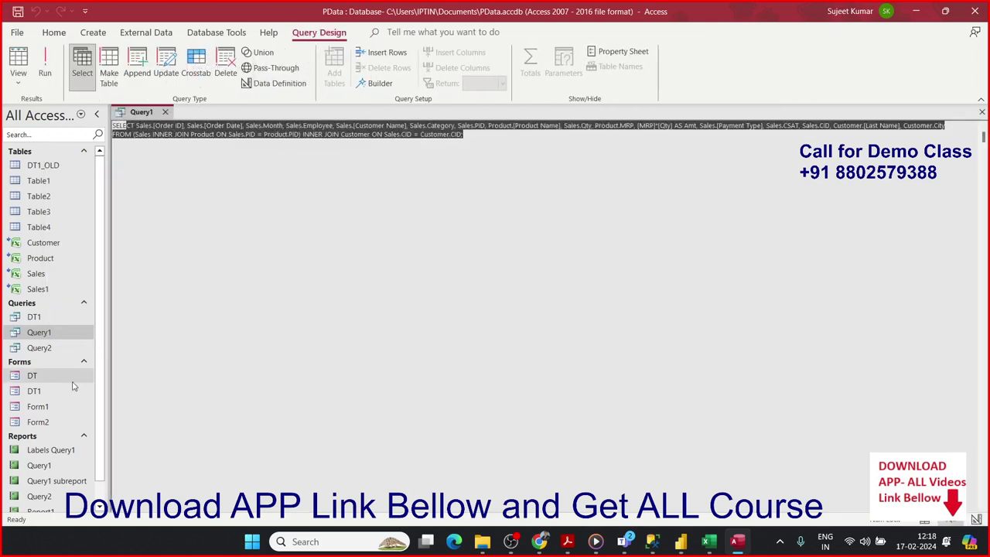
{"action": "left_click", "coordinate": [330, 225]}
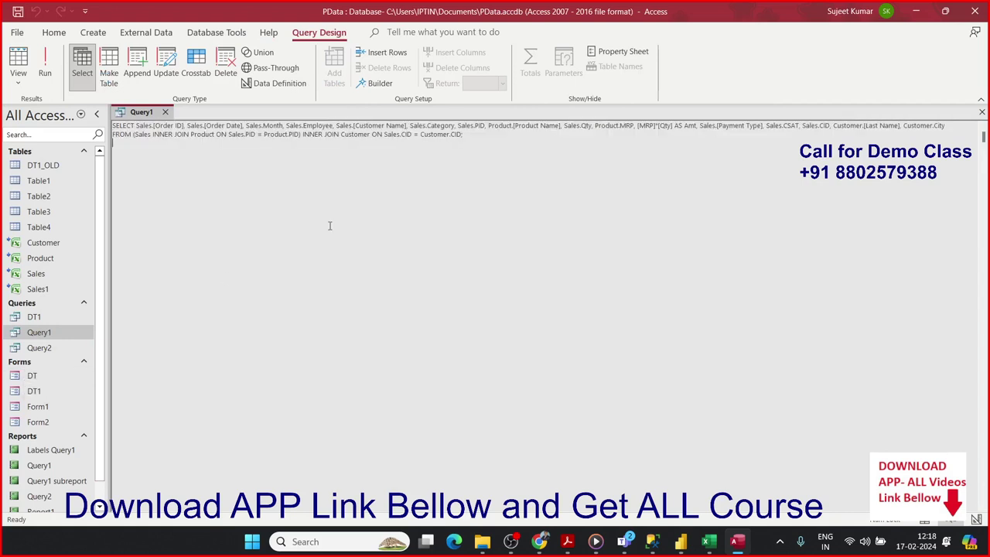
{"action": "left_click_drag", "start_coordinate": [474, 154], "coordinate": [13, 128]}
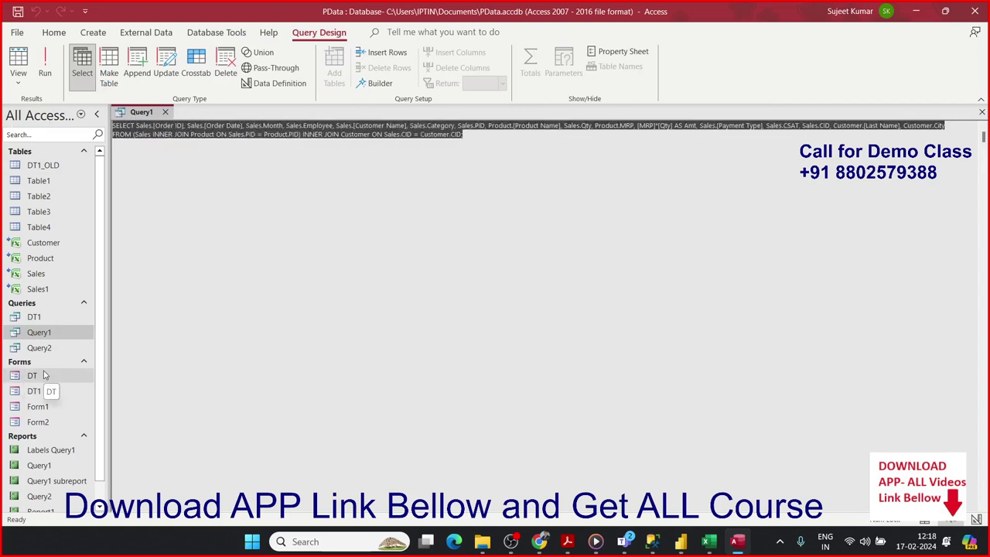
{"action": "key", "text": "Delete"}
{"action": "type", "text": "Select"}
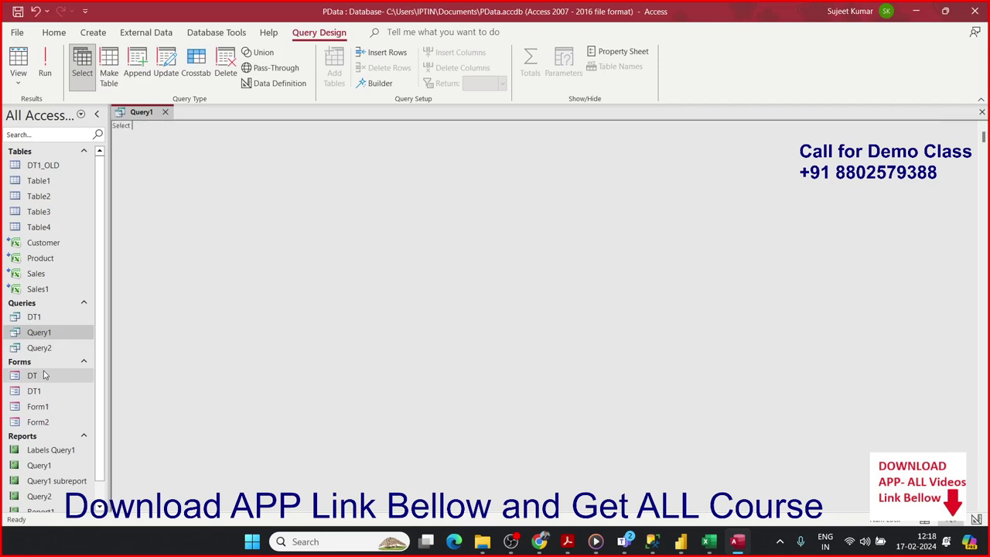
{"action": "type", "text": "* from"}
{"action": "type", "text": "sales"}
Show Query1's Sales records in Datasheet View, then minimize Access and Excel
{"action": "left_click", "coordinate": [19, 82]}
{"action": "left_click", "coordinate": [46, 109]}
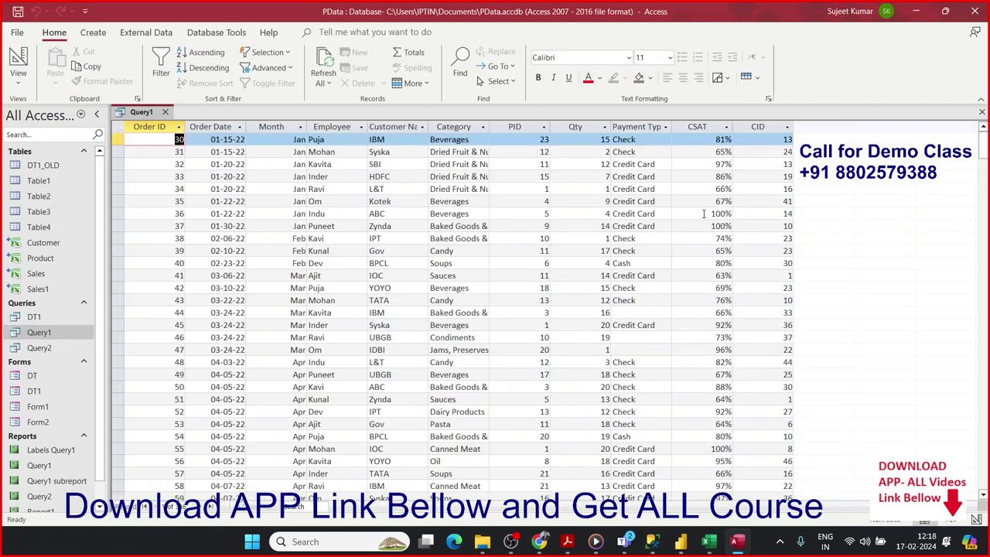
{"action": "scroll", "coordinate": [688, 225], "scroll_direction": "down", "scroll_amount": 3}
{"action": "scroll", "coordinate": [673, 251], "scroll_direction": "up", "scroll_amount": 3}
{"action": "left_click", "coordinate": [916, 13]}
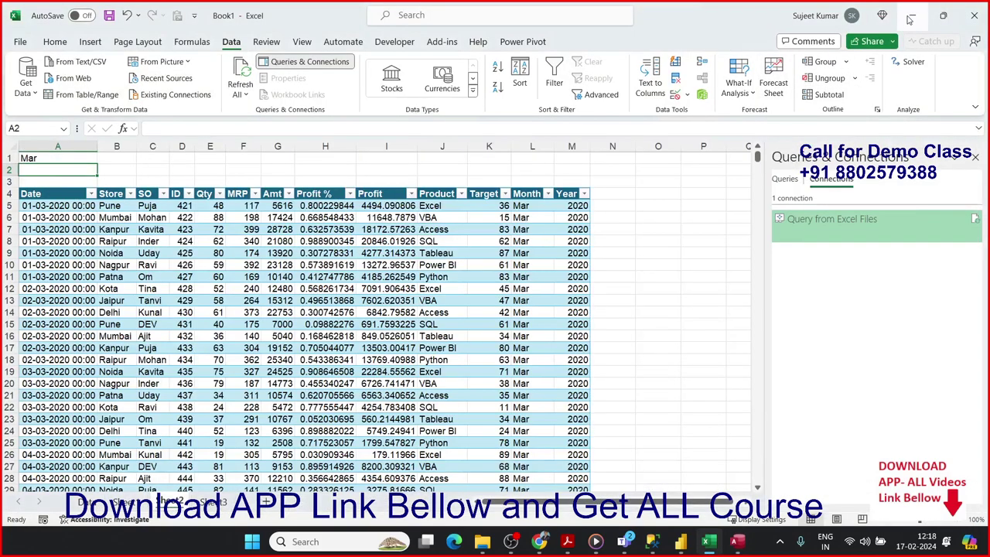
{"action": "left_click", "coordinate": [910, 19]}
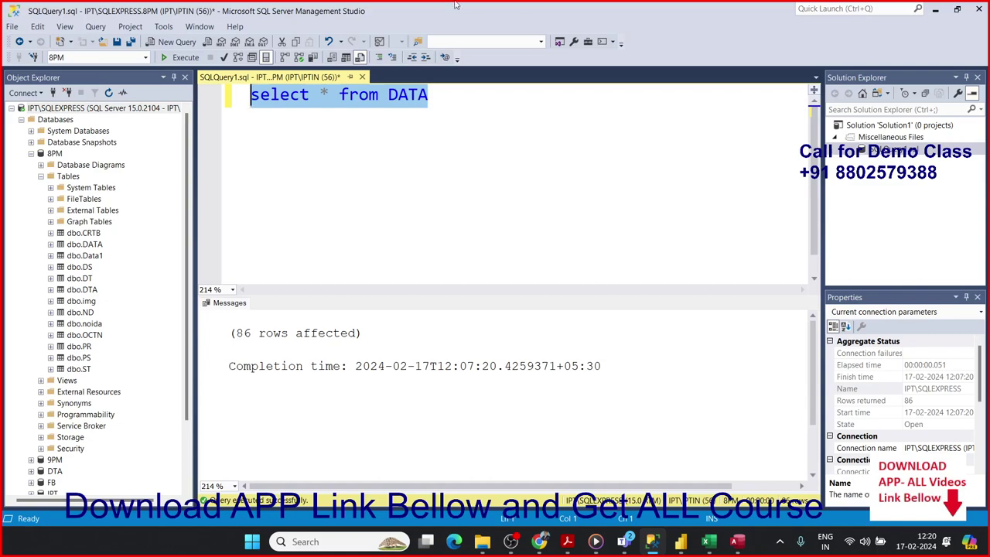
Bring the Mar sales workbook in Excel to the front and look over its table cells
{"action": "left_click", "coordinate": [708, 541]}
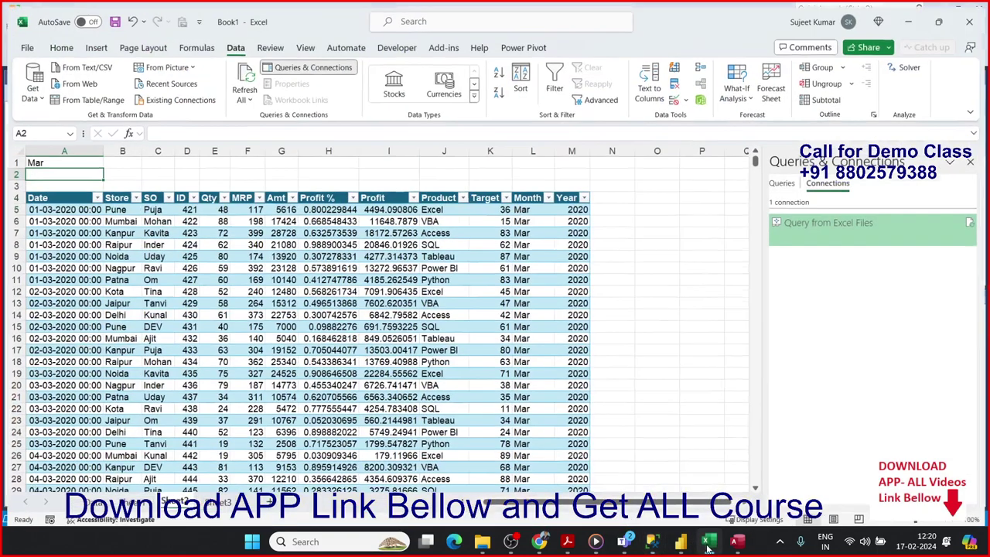
{"action": "left_click", "coordinate": [107, 216]}
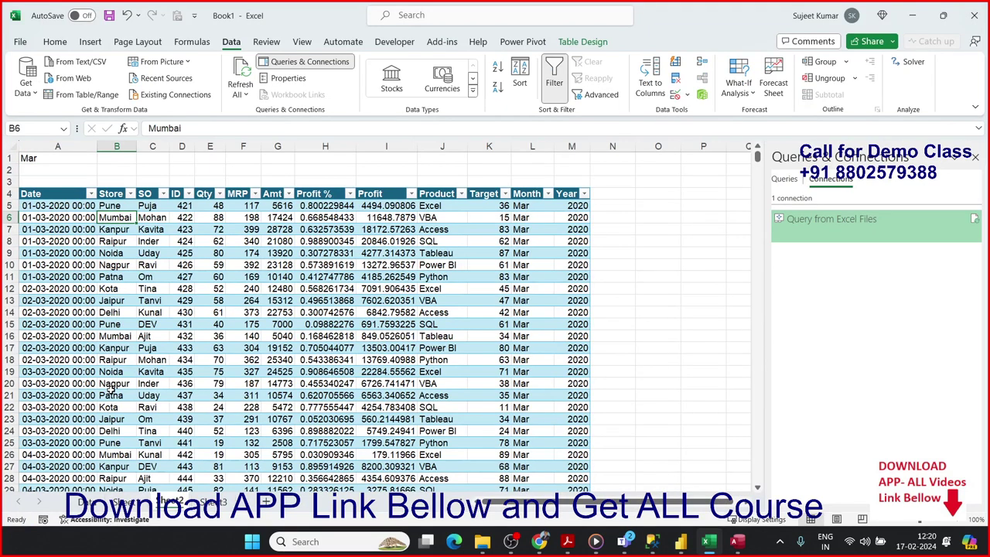
{"action": "left_click", "coordinate": [627, 229]}
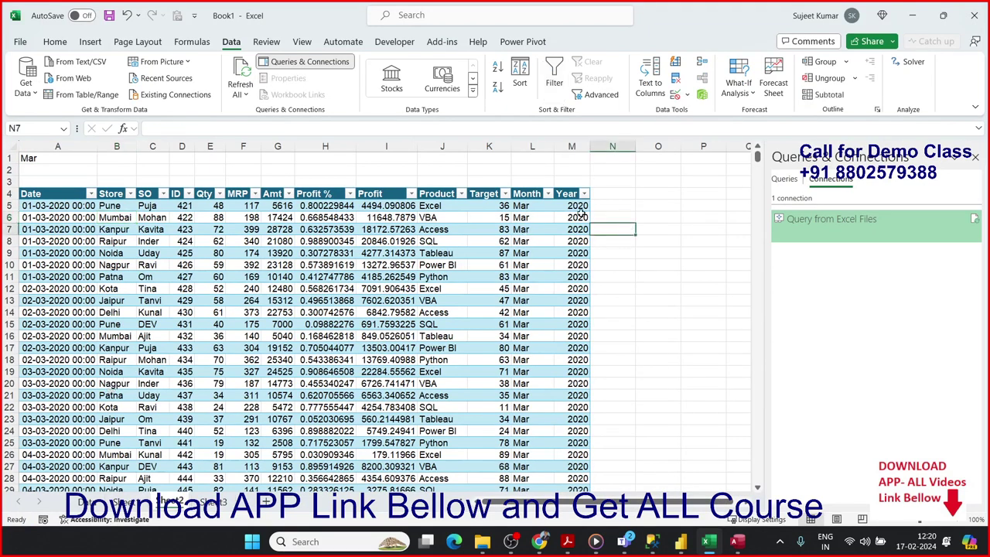
{"action": "left_click", "coordinate": [161, 268]}
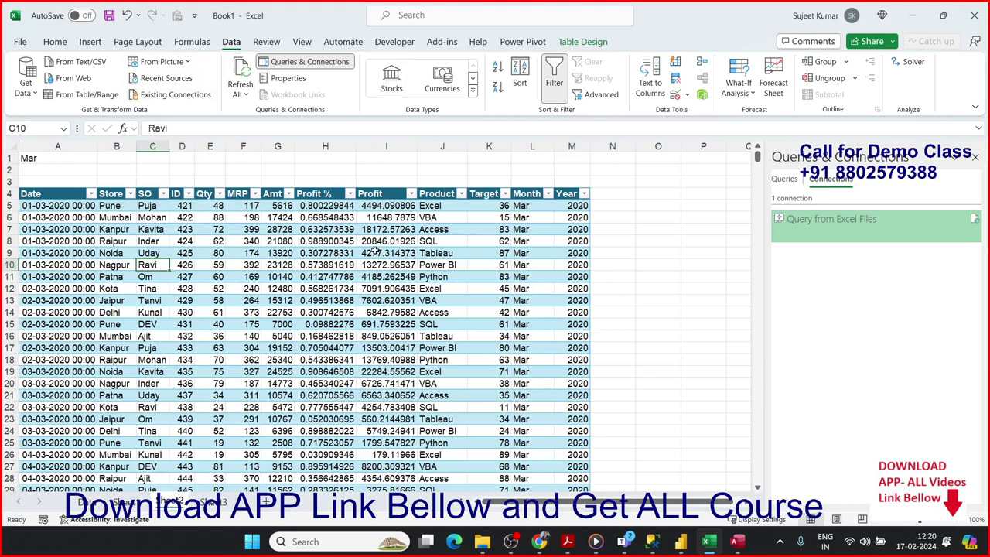
Open Query1 from the workbook queries list in Power Query Editor
{"action": "right_click", "coordinate": [795, 239]}
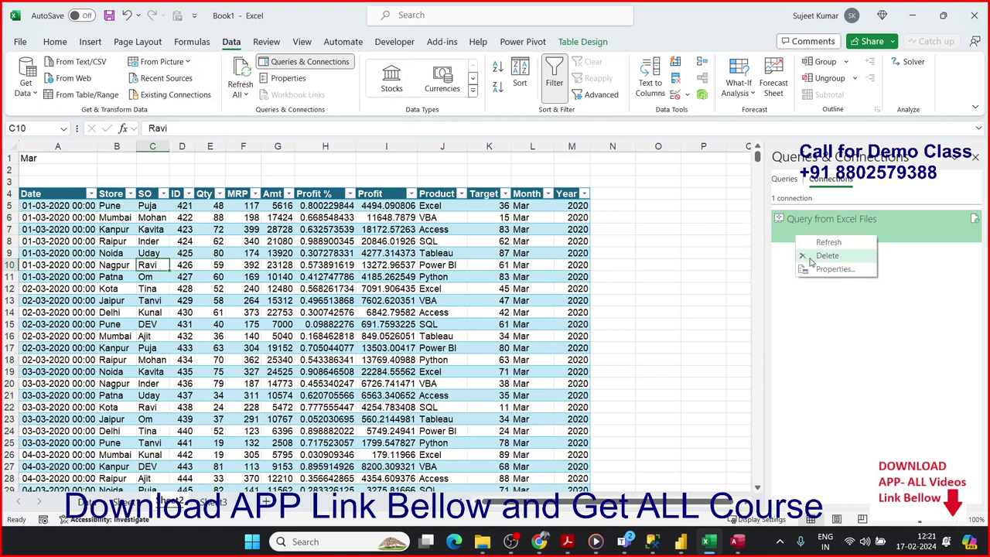
{"action": "right_click", "coordinate": [788, 225]}
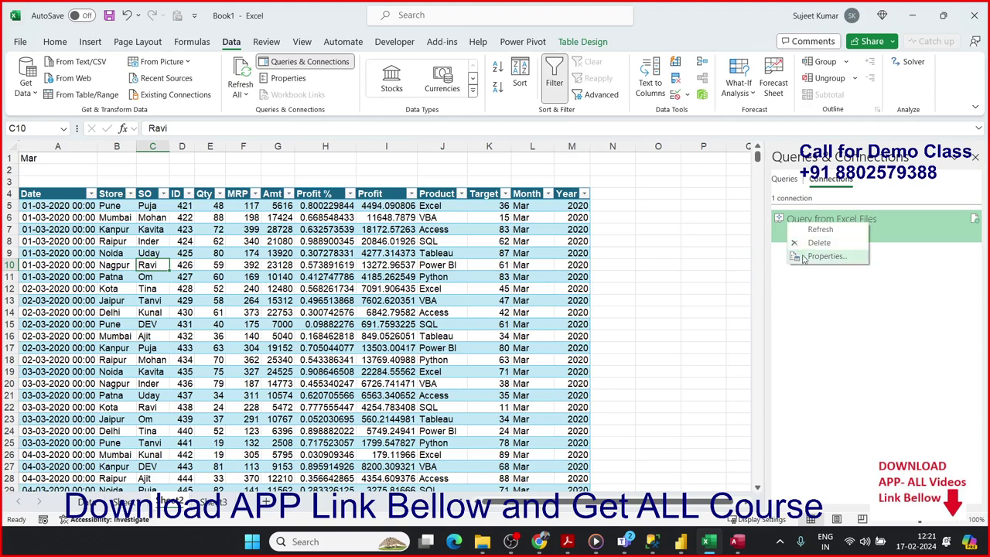
{"action": "left_click", "coordinate": [796, 181]}
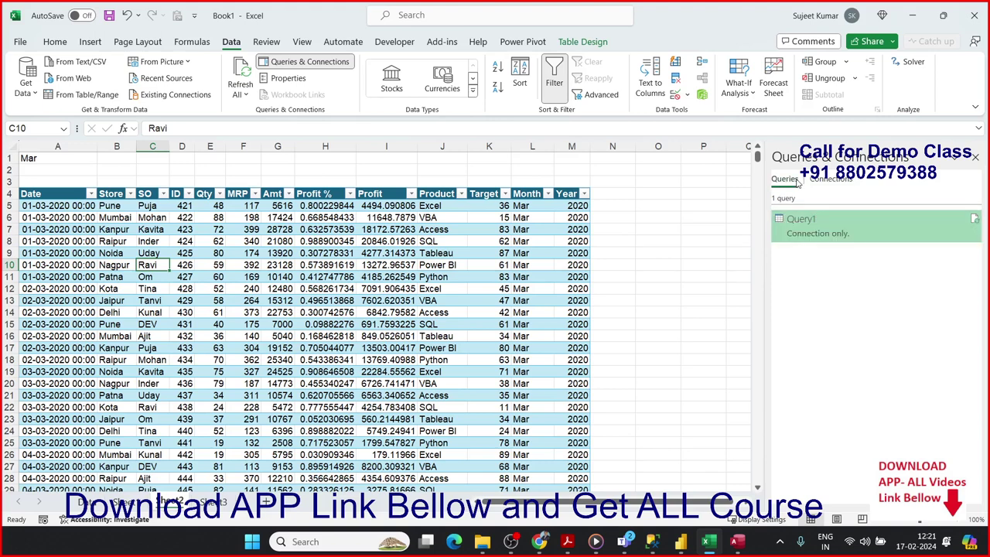
{"action": "right_click", "coordinate": [798, 220]}
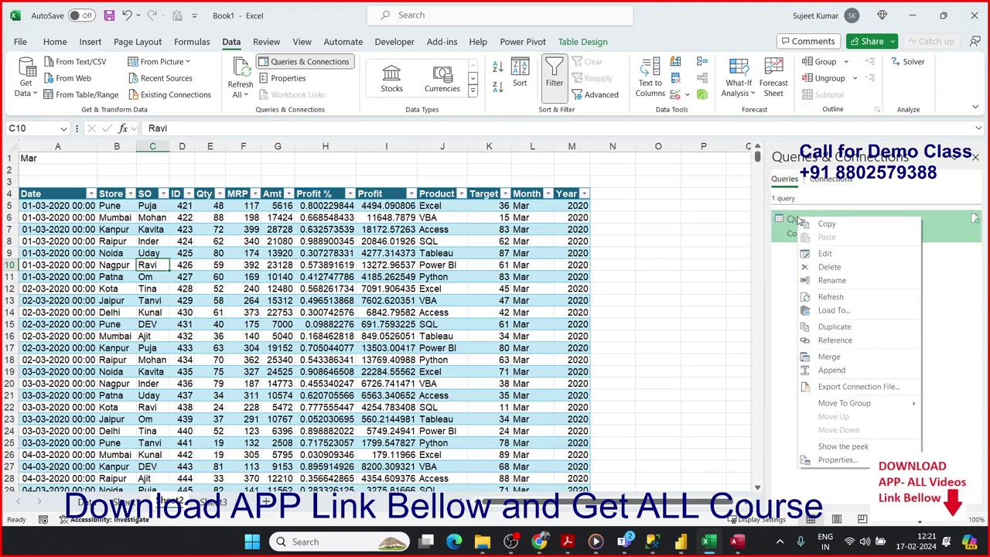
{"action": "left_click", "coordinate": [823, 255]}
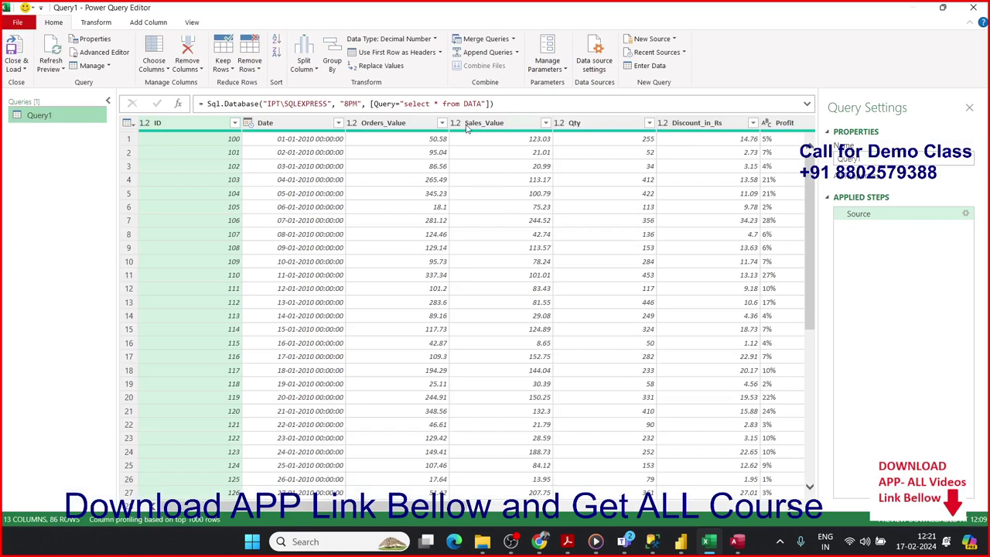
Inspect the server, database and SQL text in the source formula, placing the cursor after DATA
{"action": "double_click", "coordinate": [388, 104]}
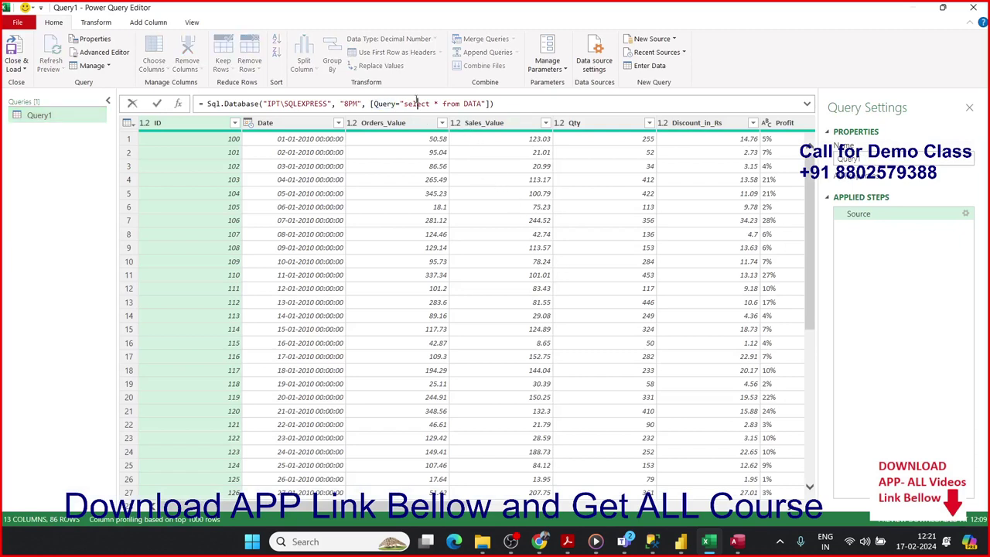
{"action": "double_click", "coordinate": [416, 104]}
{"action": "double_click", "coordinate": [470, 104]}
{"action": "double_click", "coordinate": [305, 103]}
{"action": "left_click", "coordinate": [340, 104]}
{"action": "double_click", "coordinate": [351, 103]}
{"action": "left_click", "coordinate": [457, 104]}
{"action": "left_click", "coordinate": [483, 104]}
Append ' where Qty >200' to the SQL and commit the formula
{"action": "type", "text": "whe"}
{"action": "type", "text": "re"}
{"action": "key", "text": "BackSpace"}
{"action": "type", "text": "e Qt"}
{"action": "type", "text": "y "}
{"action": "type", "text": ">2"}
{"action": "type", "text": "00"}
{"action": "left_click", "coordinate": [584, 106]}
{"action": "key", "text": "Return"}
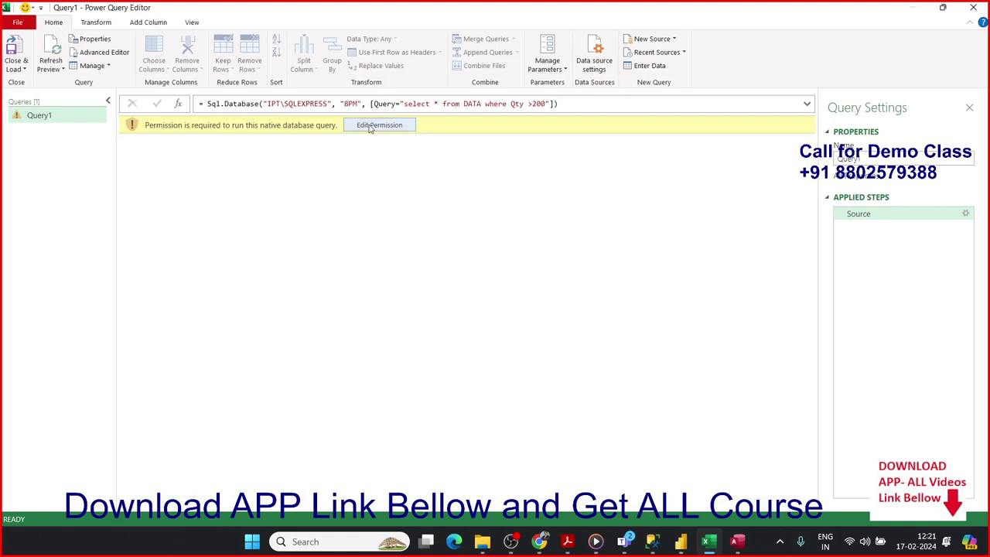
Approve the native query, check the 47 filtered rows, and close Power Query Editor
{"action": "left_click", "coordinate": [370, 126]}
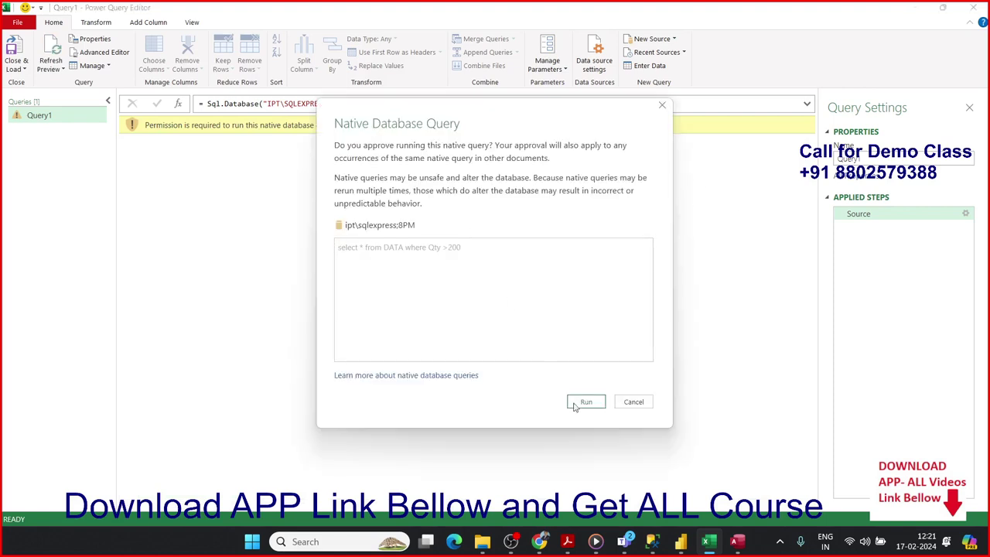
{"action": "left_click", "coordinate": [586, 399]}
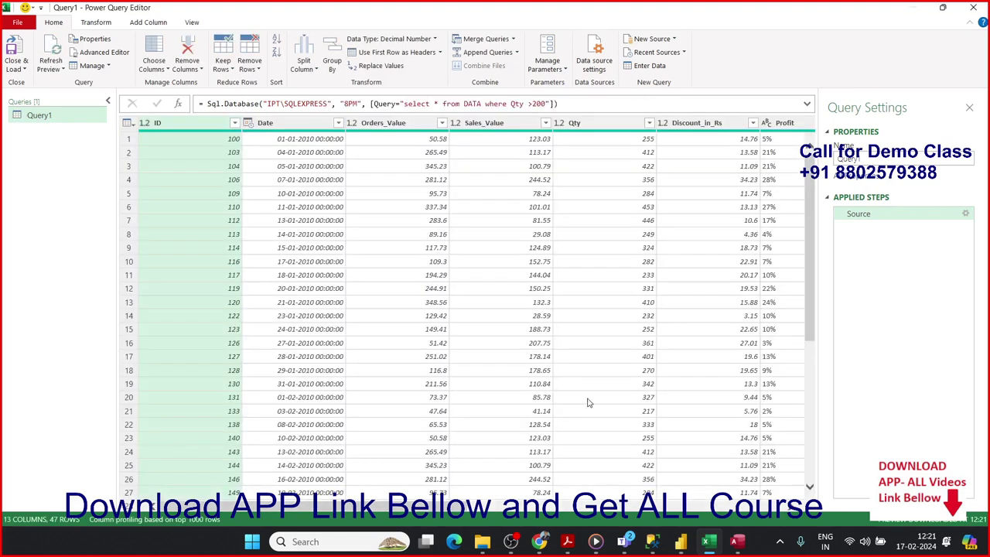
{"action": "left_click", "coordinate": [610, 155]}
{"action": "scroll", "coordinate": [592, 317], "scroll_direction": "down", "scroll_amount": 5}
{"action": "scroll", "coordinate": [592, 317], "scroll_direction": "up", "scroll_amount": 5}
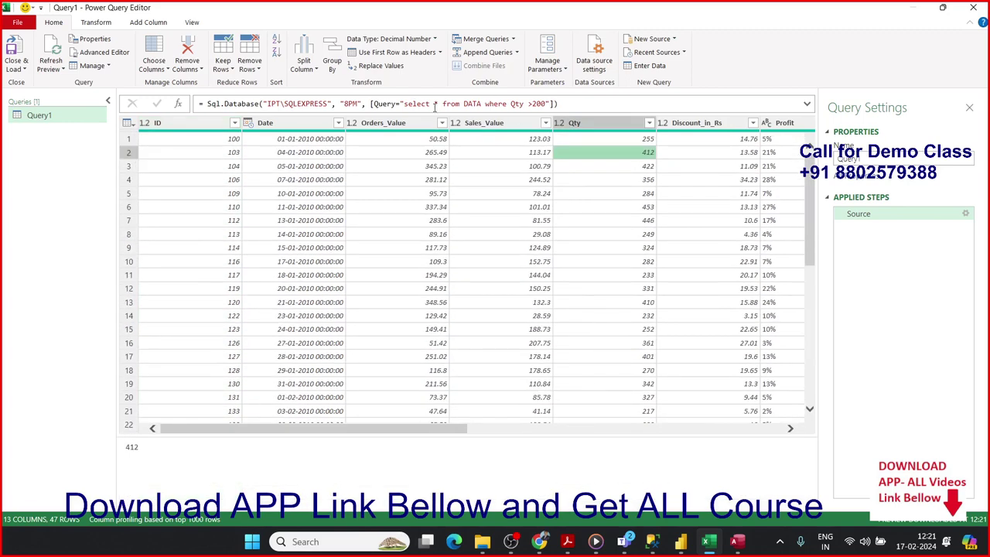
{"action": "left_click_drag", "start_coordinate": [412, 103], "coordinate": [535, 104]}
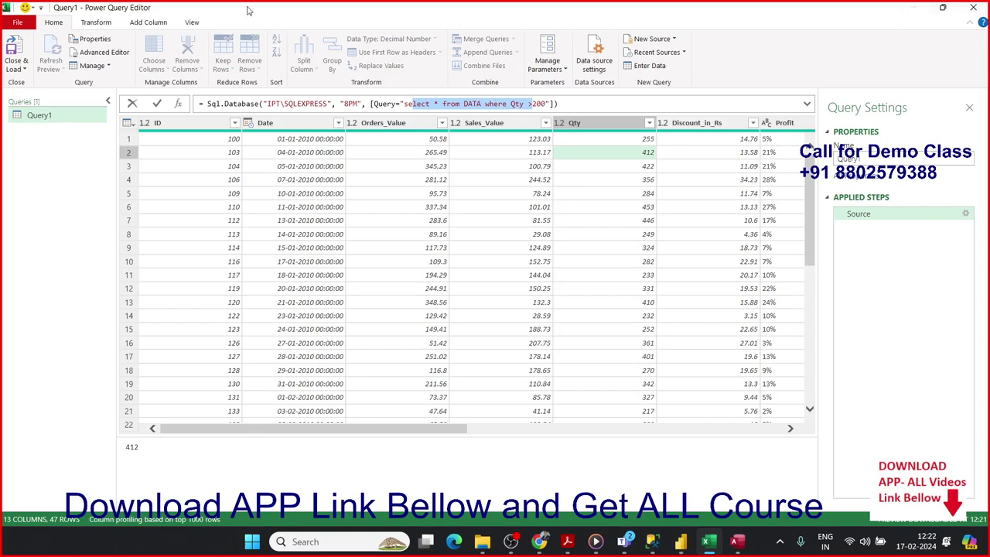
{"action": "left_click", "coordinate": [17, 50]}
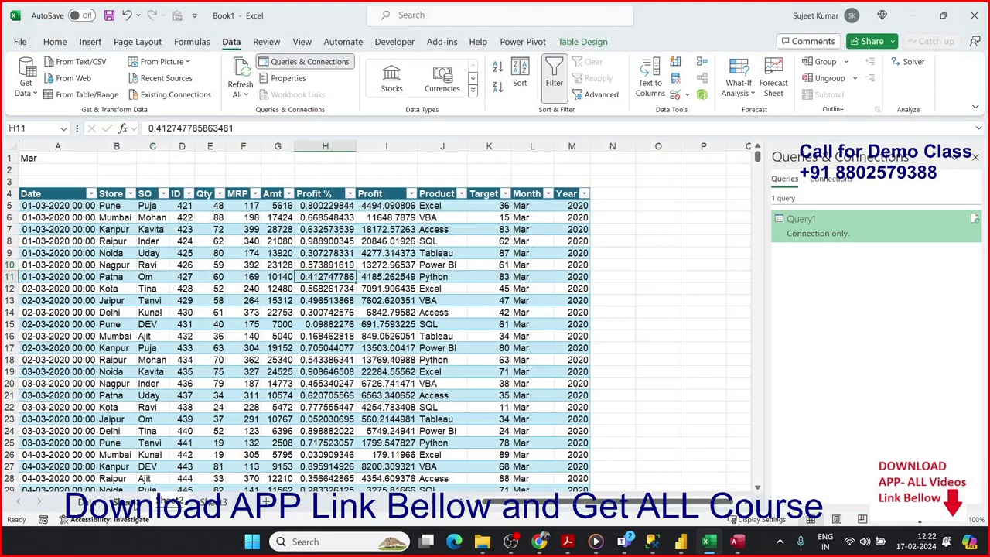
Browse the workbook's worksheets and cells, ending on the March sales table sheet
{"action": "left_click", "coordinate": [133, 502]}
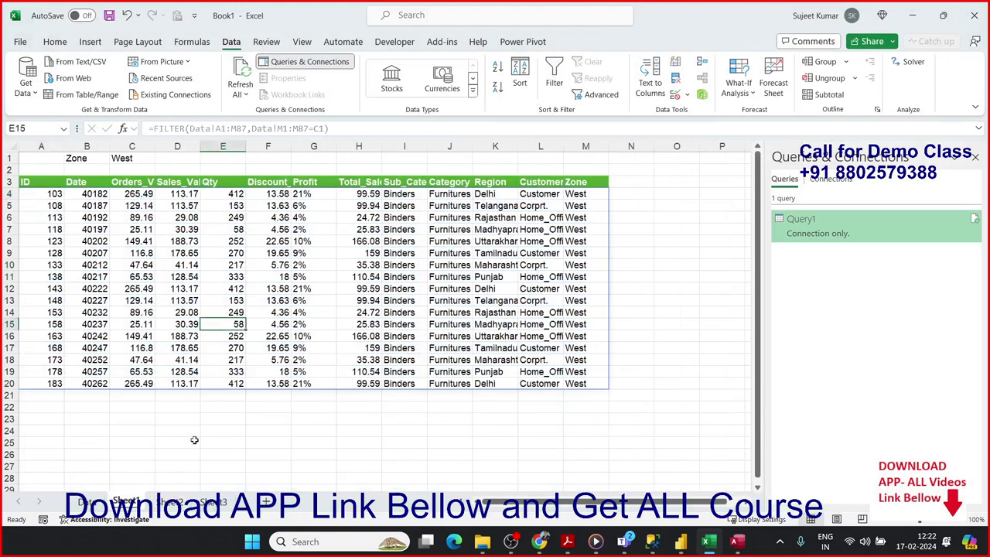
{"action": "left_click", "coordinate": [181, 501]}
{"action": "left_click", "coordinate": [182, 279]}
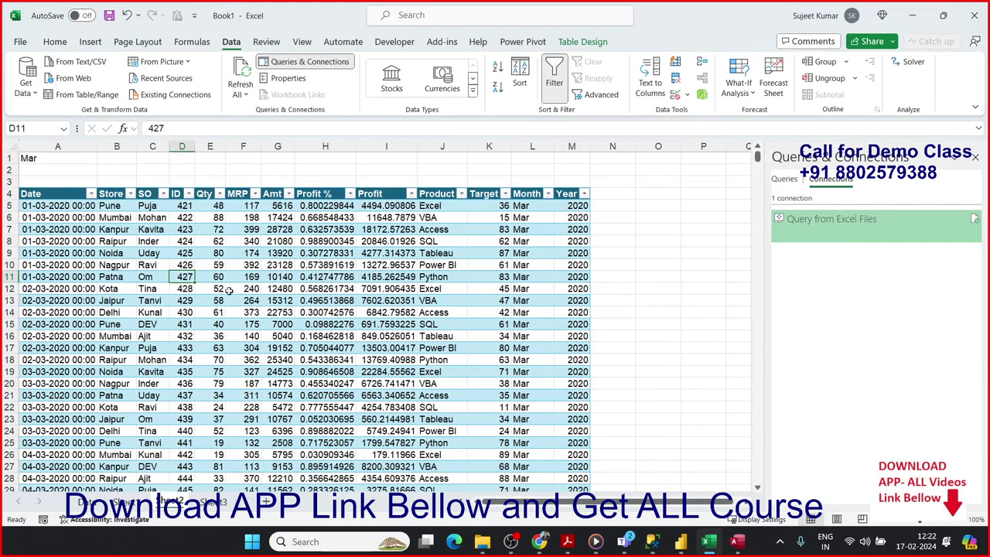
{"action": "left_click", "coordinate": [332, 300]}
{"action": "left_click", "coordinate": [489, 300]}
{"action": "left_click", "coordinate": [612, 304]}
{"action": "left_click", "coordinate": [585, 298]}
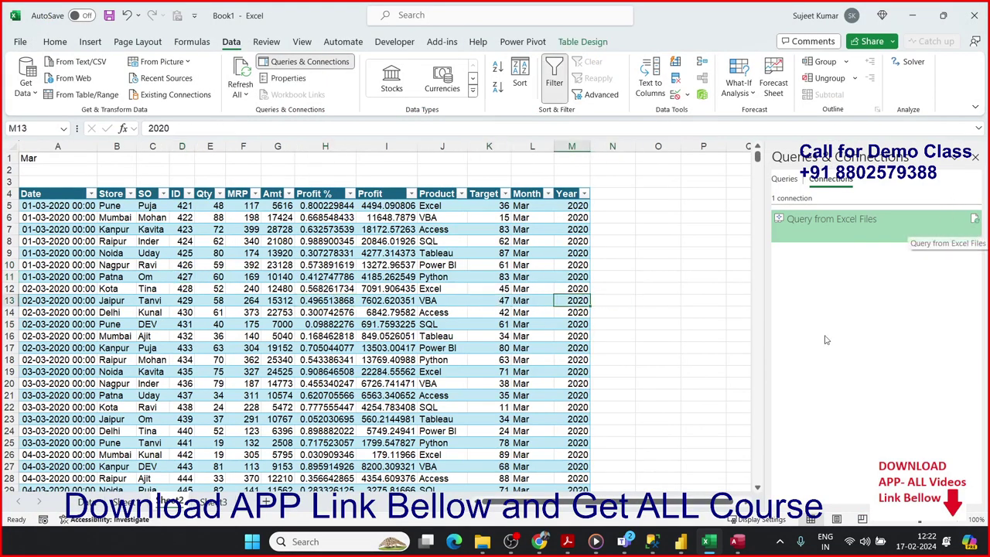
{"action": "left_click", "coordinate": [122, 503]}
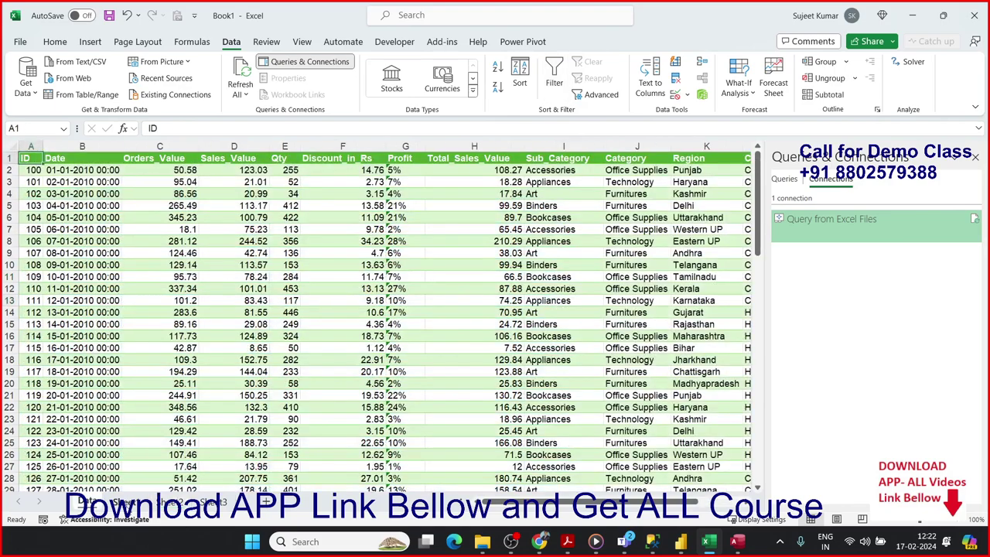
{"action": "left_click", "coordinate": [168, 503]}
{"action": "left_click", "coordinate": [85, 503]}
{"action": "left_click", "coordinate": [213, 502]}
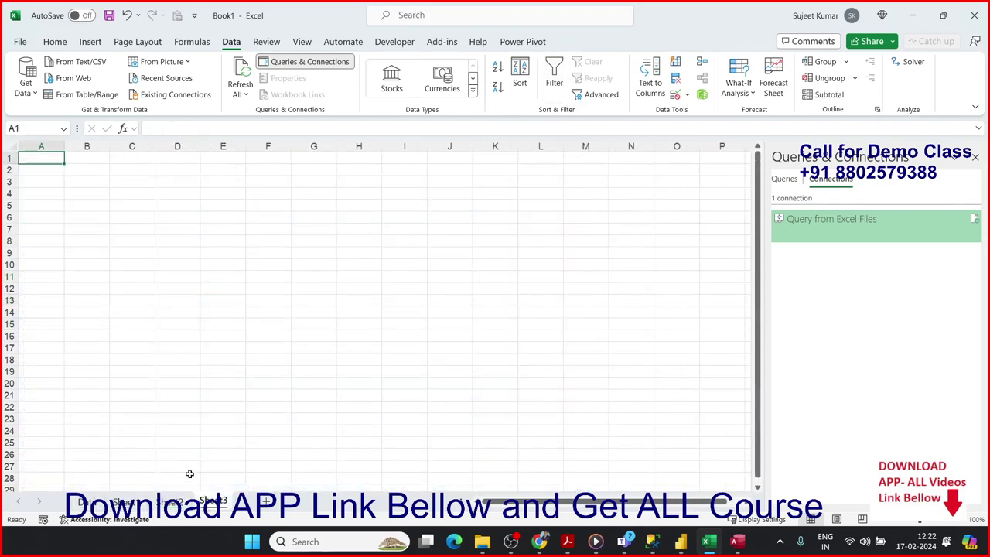
{"action": "left_click", "coordinate": [176, 502]}
In Query from Excel Files connection properties, select the command text and send it to Microsoft Query
{"action": "right_click", "coordinate": [857, 232]}
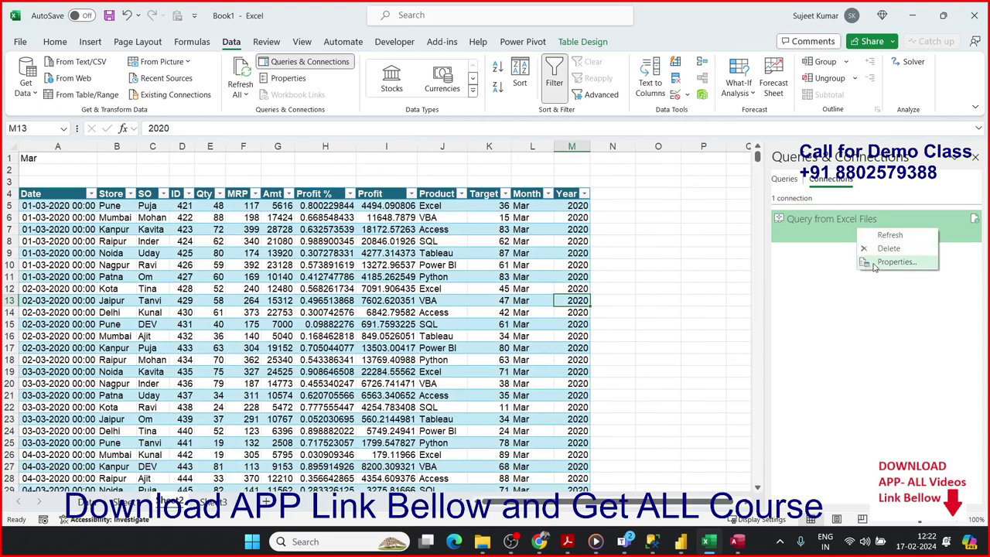
{"action": "left_click", "coordinate": [795, 180]}
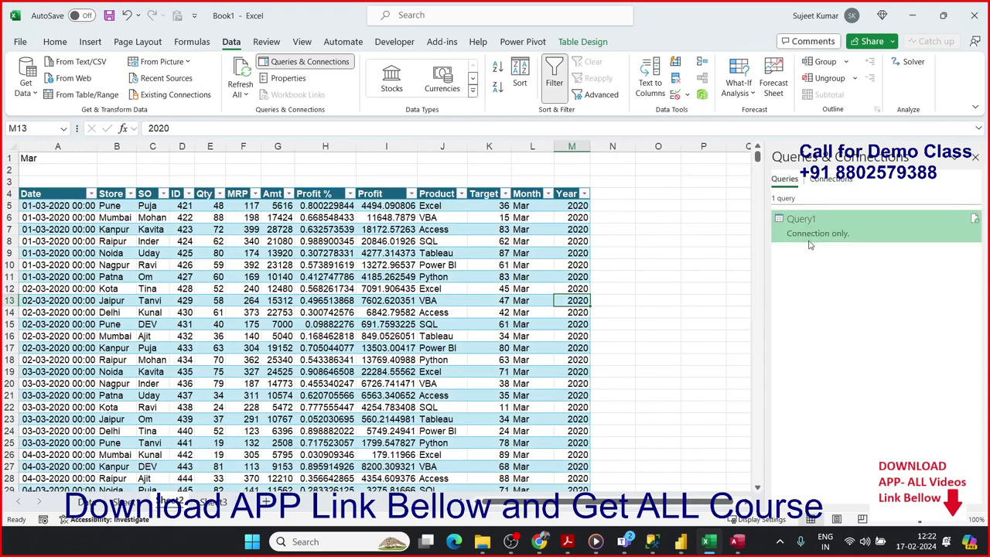
{"action": "left_click", "coordinate": [828, 182]}
{"action": "right_click", "coordinate": [814, 224]}
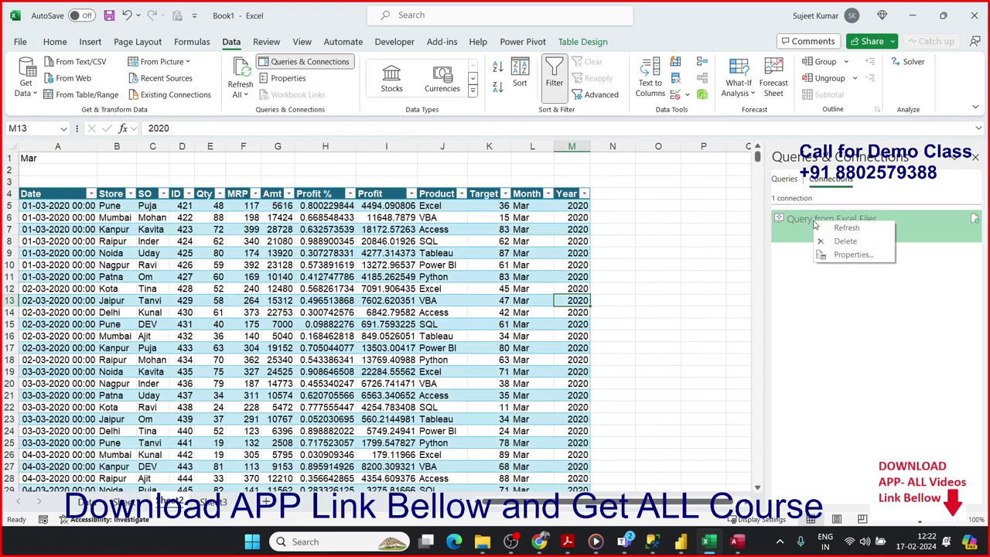
{"action": "left_click", "coordinate": [857, 254]}
{"action": "left_click", "coordinate": [524, 208]}
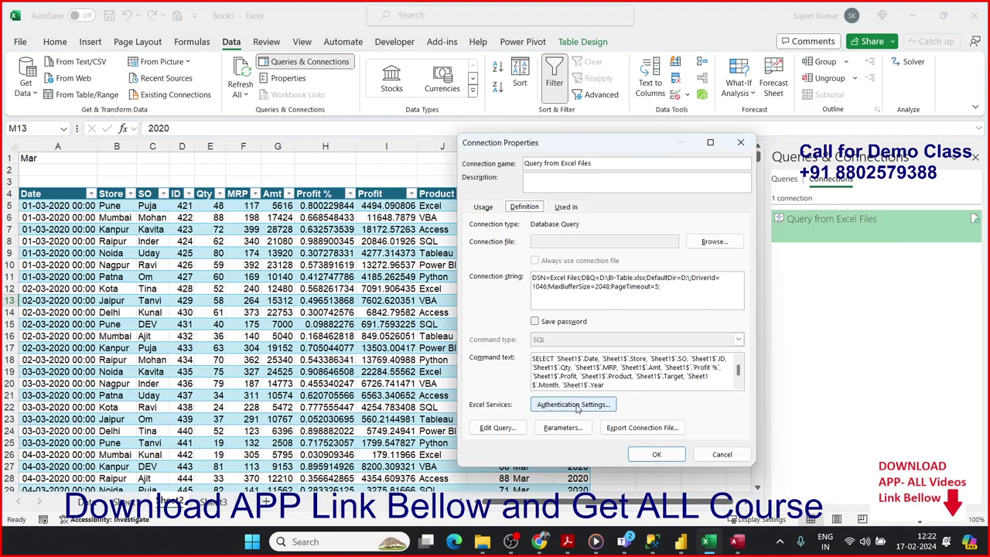
{"action": "left_click", "coordinate": [549, 388]}
{"action": "key", "text": "ctrl+a"}
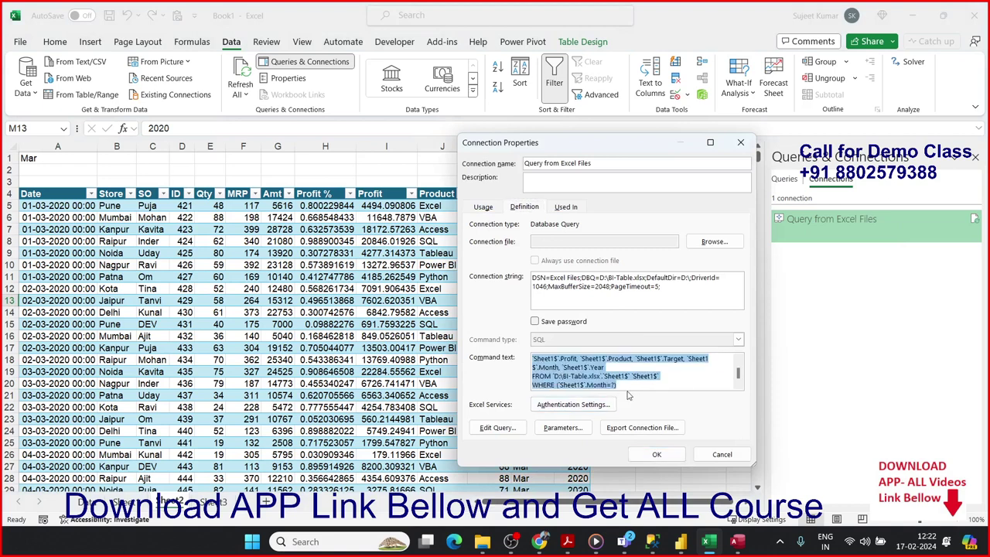
{"action": "left_click", "coordinate": [484, 430]}
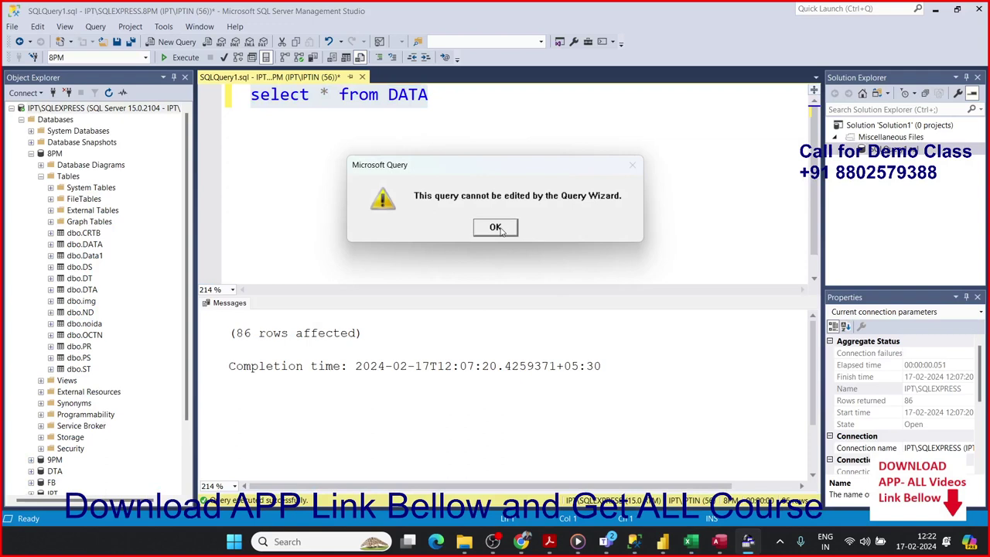
Dismiss the warning and parameter prompt, then delete the column list after SELECT
{"action": "left_click", "coordinate": [499, 229]}
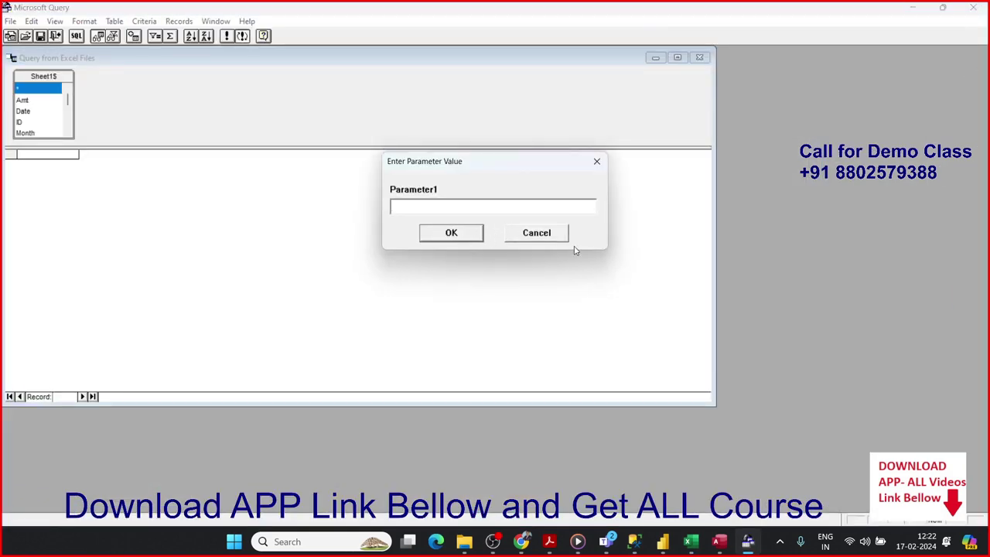
{"action": "left_click", "coordinate": [547, 236]}
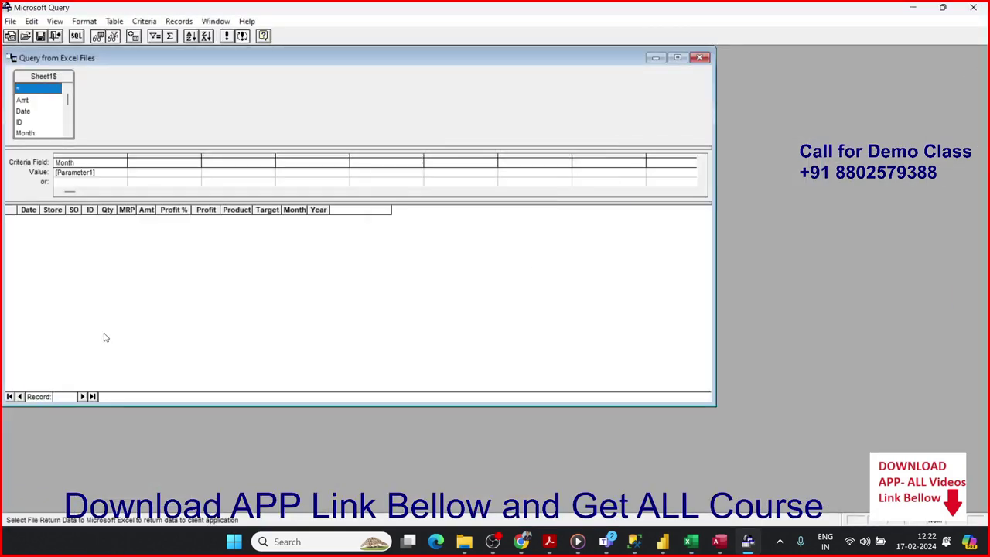
{"action": "left_click", "coordinate": [77, 36]}
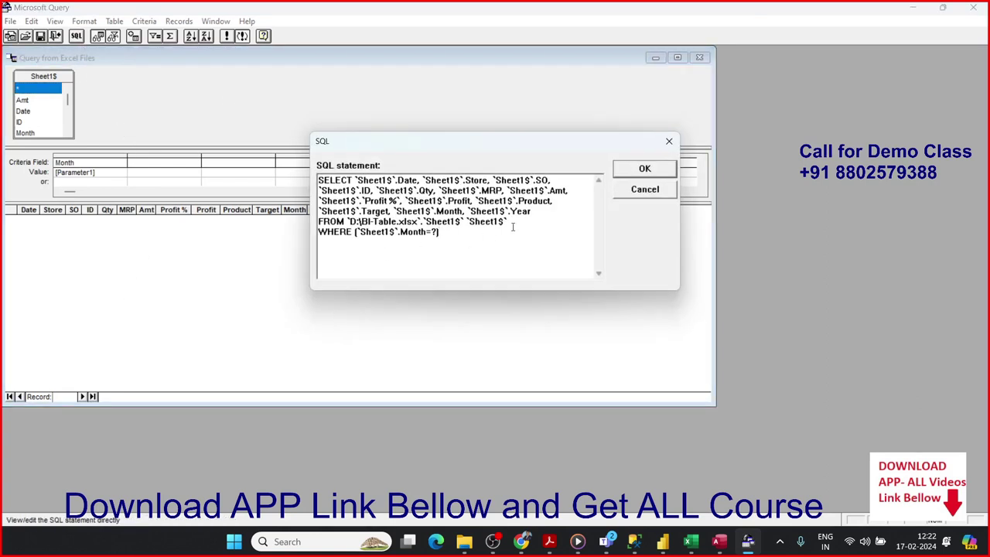
{"action": "left_click_drag", "start_coordinate": [532, 212], "coordinate": [356, 180]}
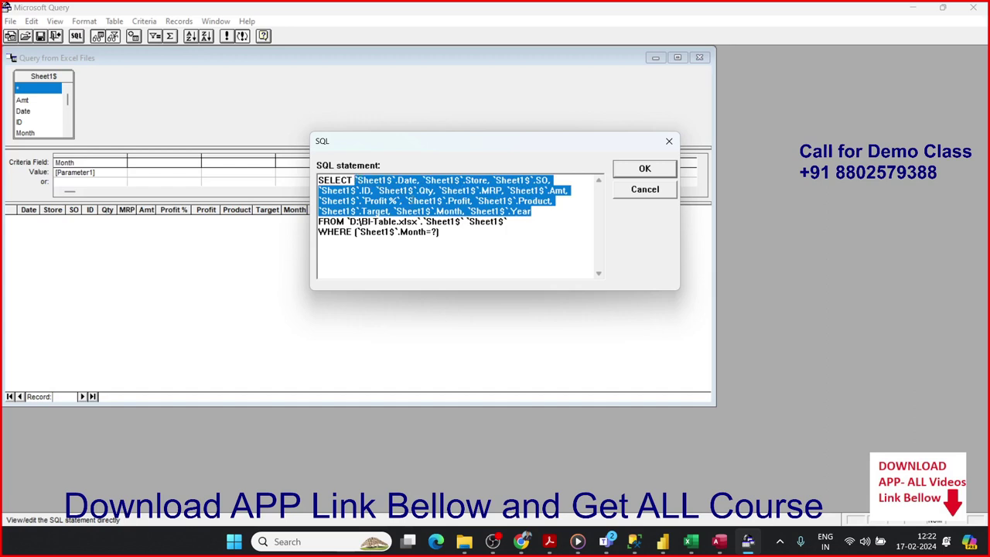
{"action": "key", "text": "Delete"}
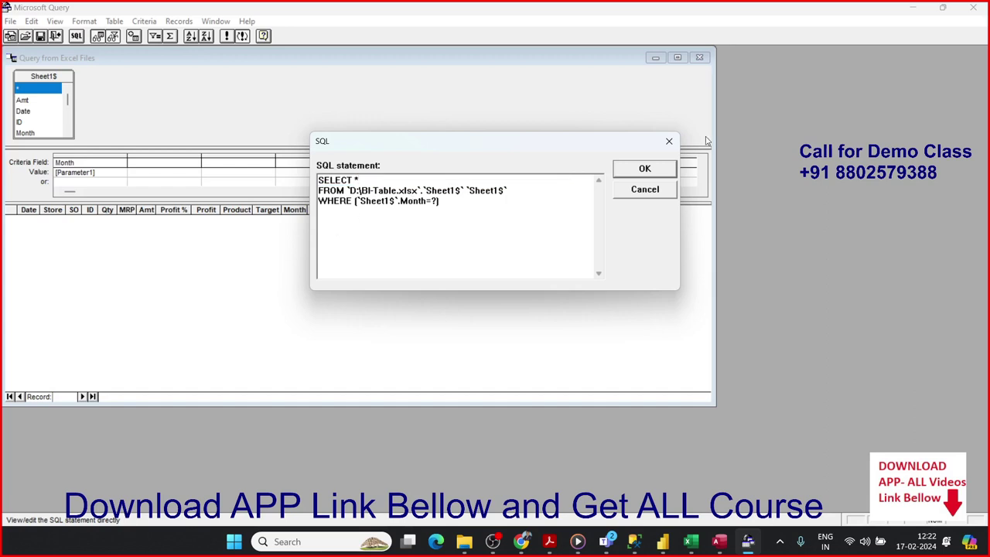
{"action": "left_click", "coordinate": [665, 171]}
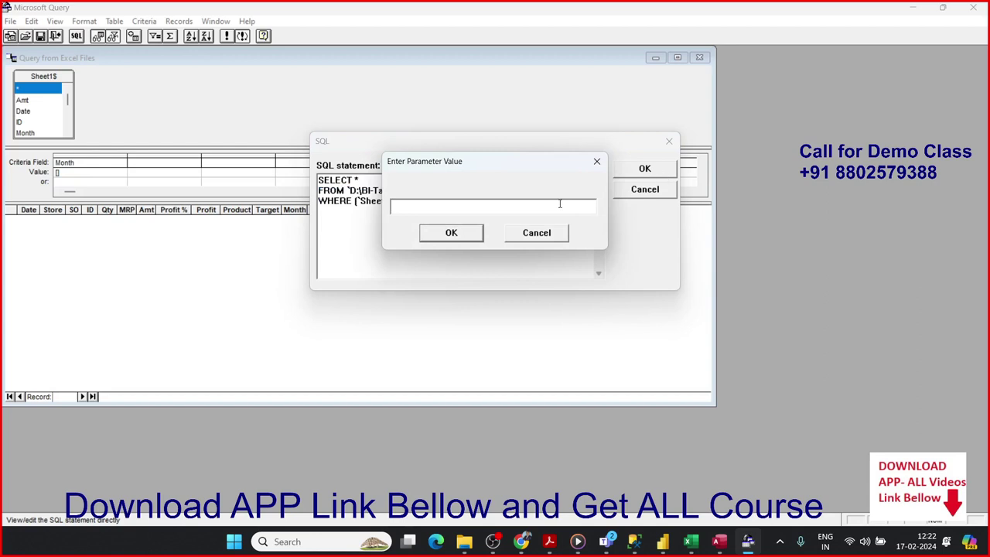
Cancel the Month parameter prompt and reapply the SELECT * from Sheet1$ statement
{"action": "type", "text": "JAN"}
{"action": "mouse_move", "coordinate": [461, 167]}
{"action": "left_mouse_down"}
{"action": "mouse_move", "coordinate": [616, 237]}
{"action": "mouse_move", "coordinate": [490, 229]}
{"action": "left_mouse_up"}
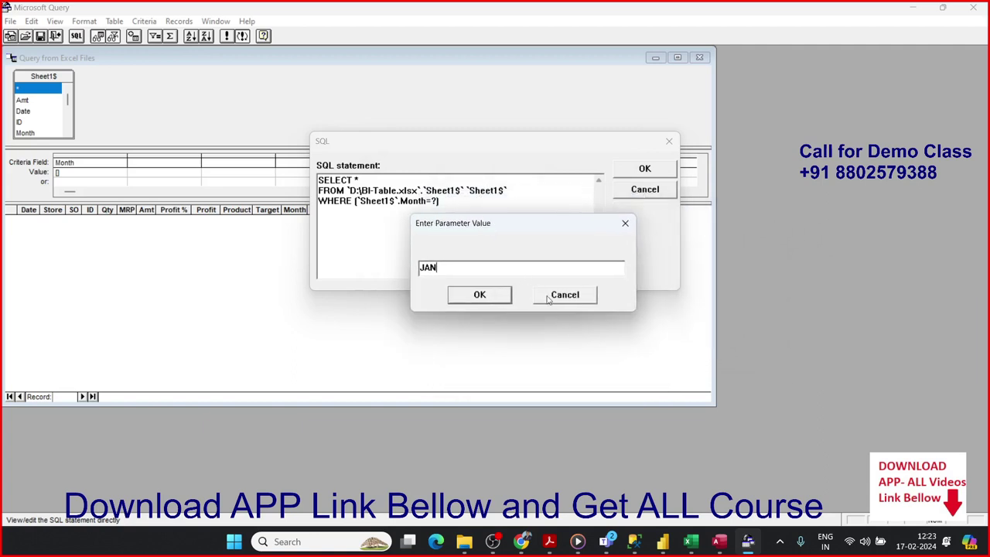
{"action": "left_click", "coordinate": [563, 303]}
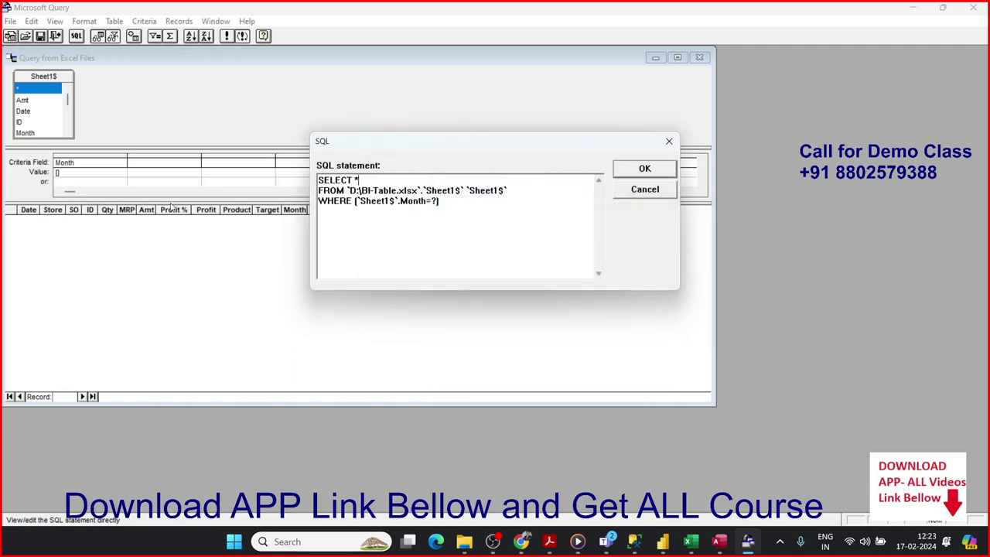
{"action": "left_click", "coordinate": [644, 168]}
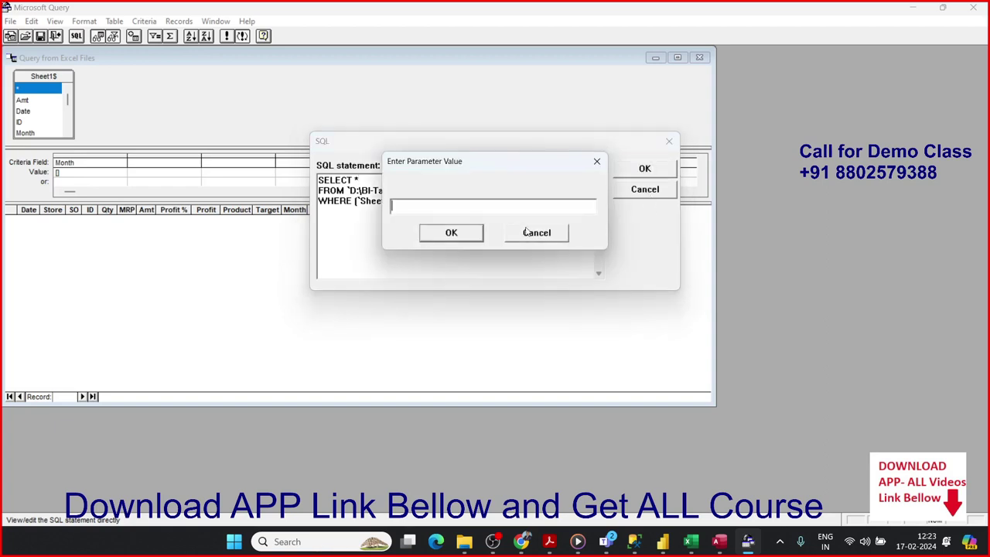
{"action": "left_click", "coordinate": [451, 233]}
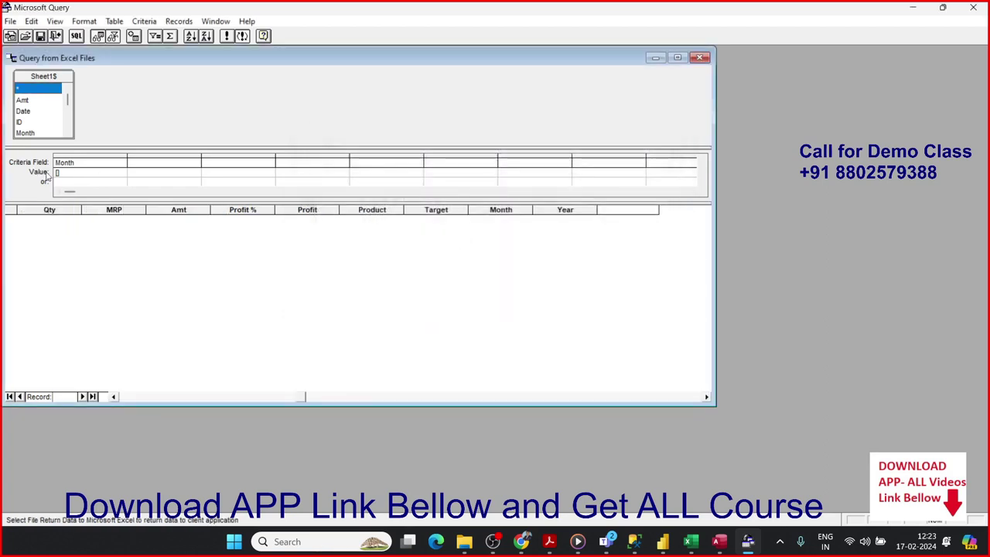
Clear Month from the criteria field
{"action": "left_click", "coordinate": [72, 175]}
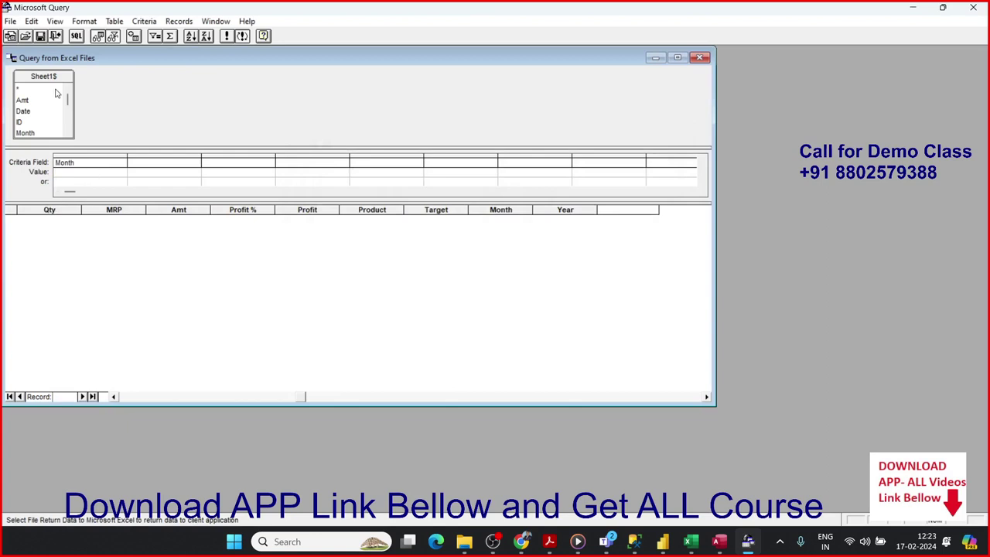
{"action": "left_click", "coordinate": [93, 166]}
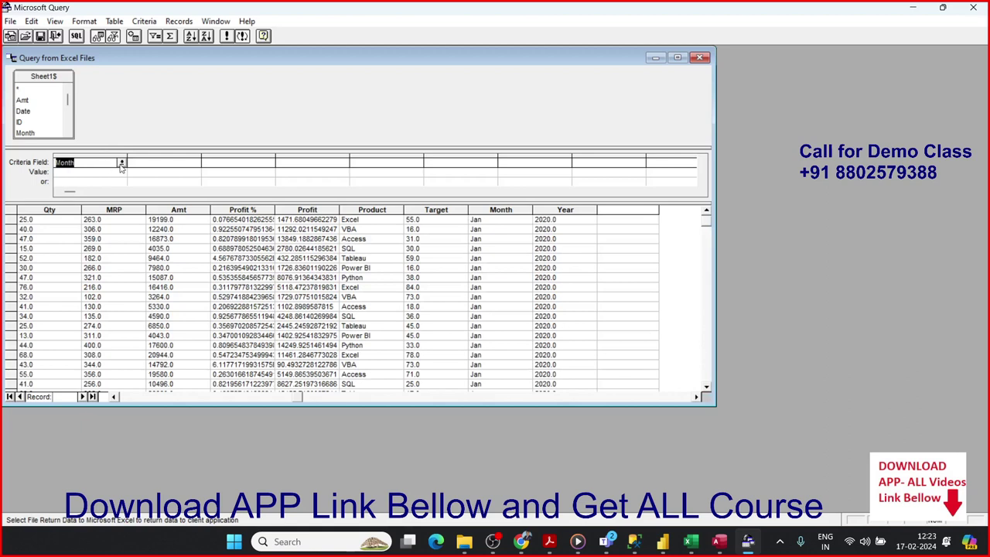
{"action": "left_click", "coordinate": [121, 163]}
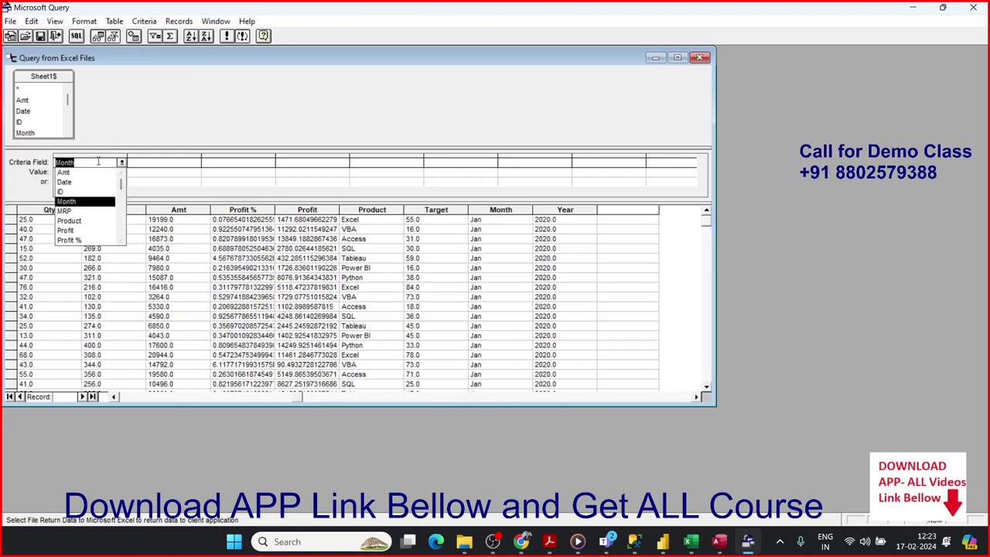
{"action": "key", "text": "BackSpace"}
{"action": "left_click", "coordinate": [217, 96]}
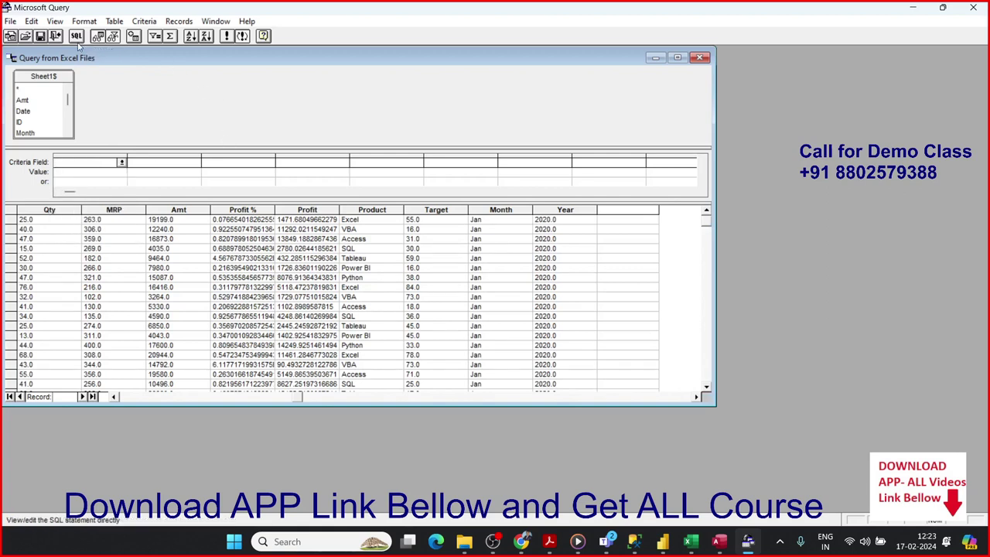
{"action": "left_click", "coordinate": [245, 270]}
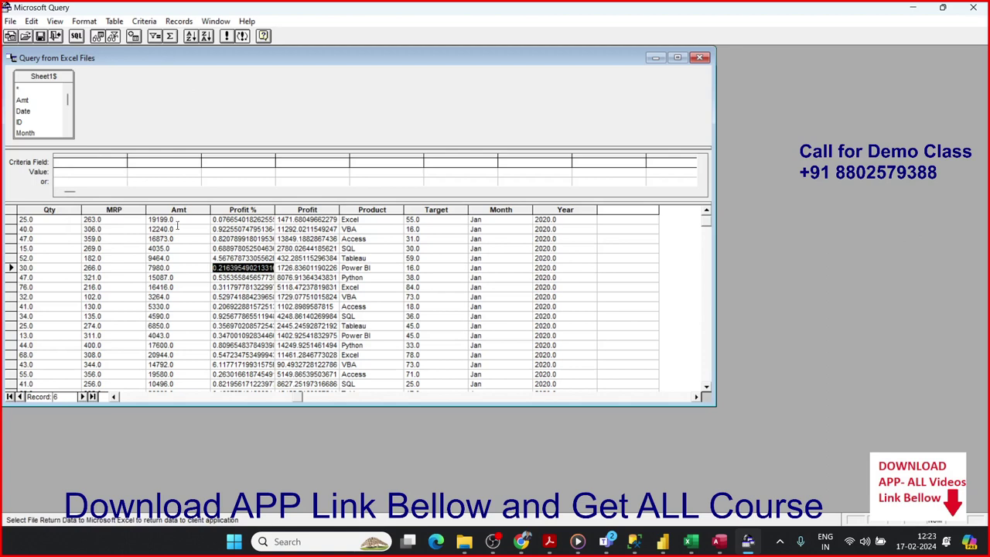
Set the criterion to Amt >500
{"action": "left_click", "coordinate": [89, 165]}
{"action": "left_click", "coordinate": [122, 163]}
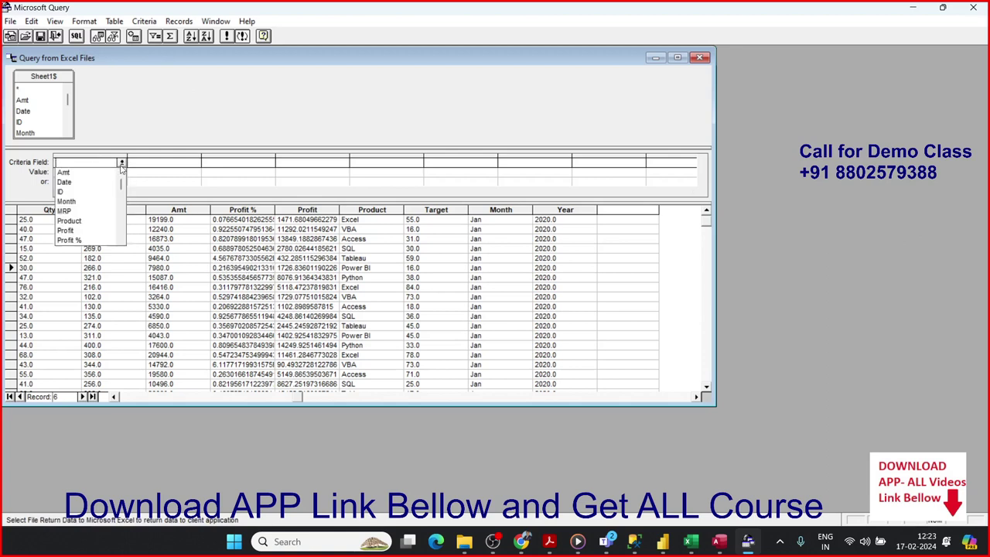
{"action": "left_click", "coordinate": [99, 173]}
{"action": "left_click", "coordinate": [99, 173]}
{"action": "type", "text": ">500"}
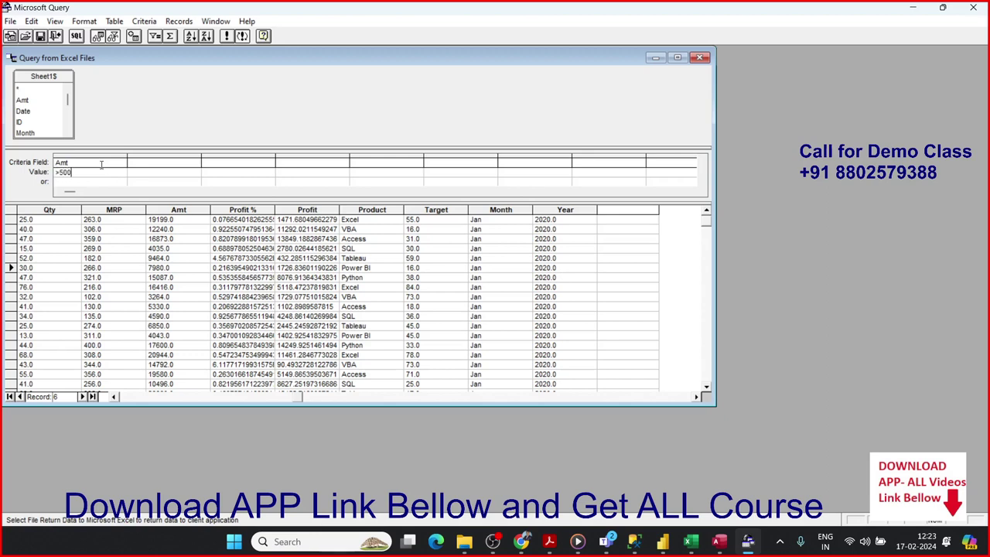
{"action": "key", "text": "Return"}
Review the returned rows and the SQL ending WHERE Sheet1$.Amt>500
{"action": "left_click", "coordinate": [156, 179]}
{"action": "left_click", "coordinate": [477, 297]}
{"action": "left_click", "coordinate": [76, 37]}
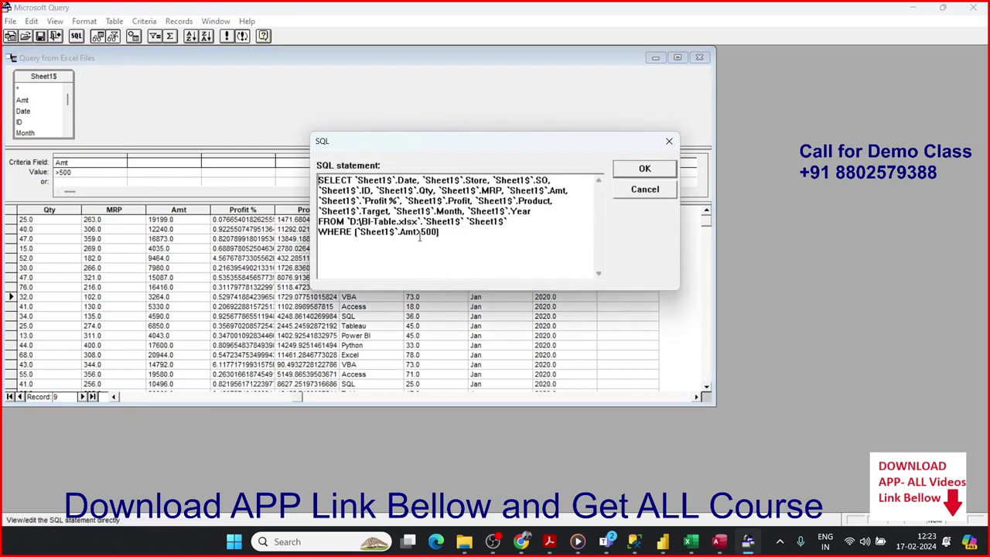
{"action": "left_click", "coordinate": [641, 170]}
{"action": "left_click", "coordinate": [644, 171]}
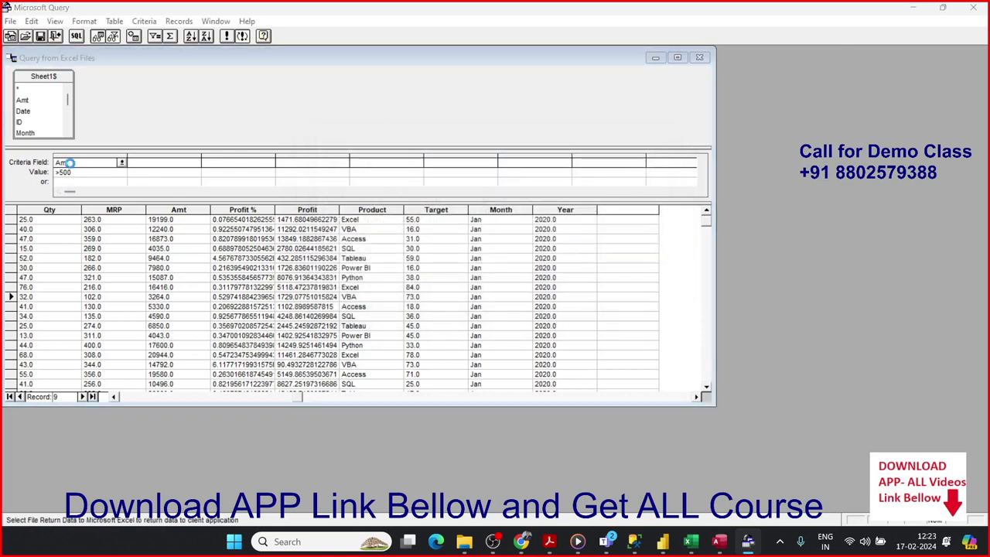
Change the criterion field from Amt to MRP
{"action": "double_click", "coordinate": [70, 163]}
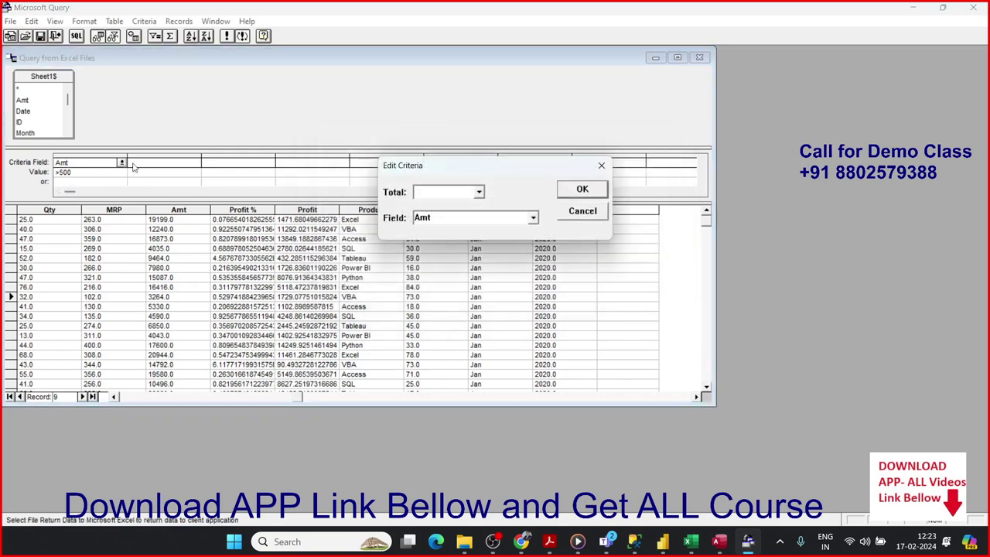
{"action": "left_click", "coordinate": [533, 219]}
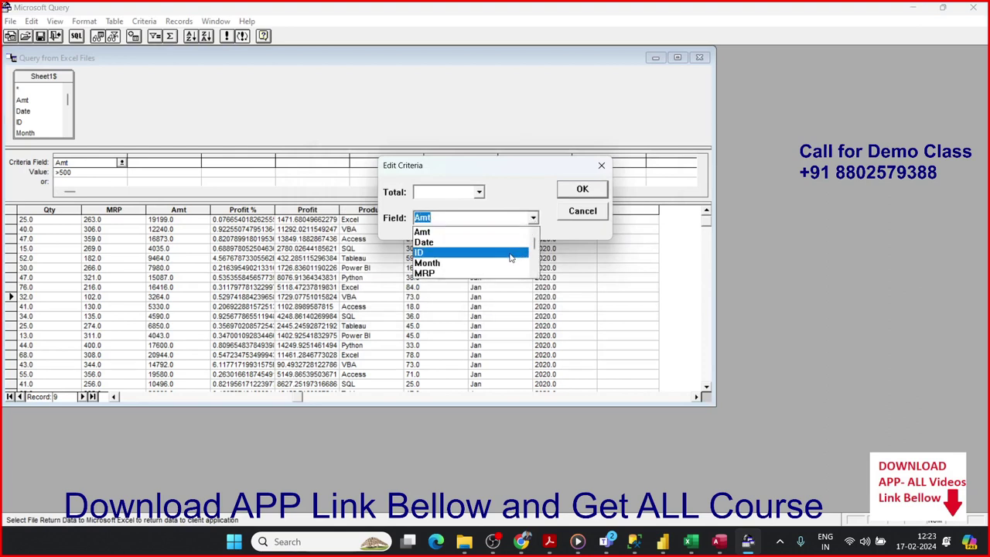
{"action": "scroll", "coordinate": [500, 273], "scroll_direction": "down", "scroll_amount": 2}
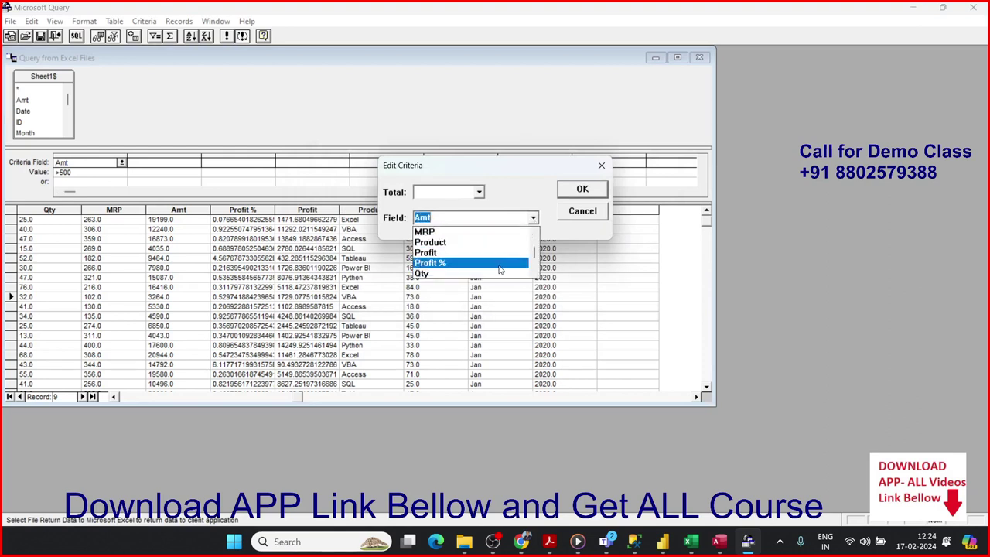
{"action": "left_click", "coordinate": [483, 233]}
{"action": "left_click", "coordinate": [579, 190]}
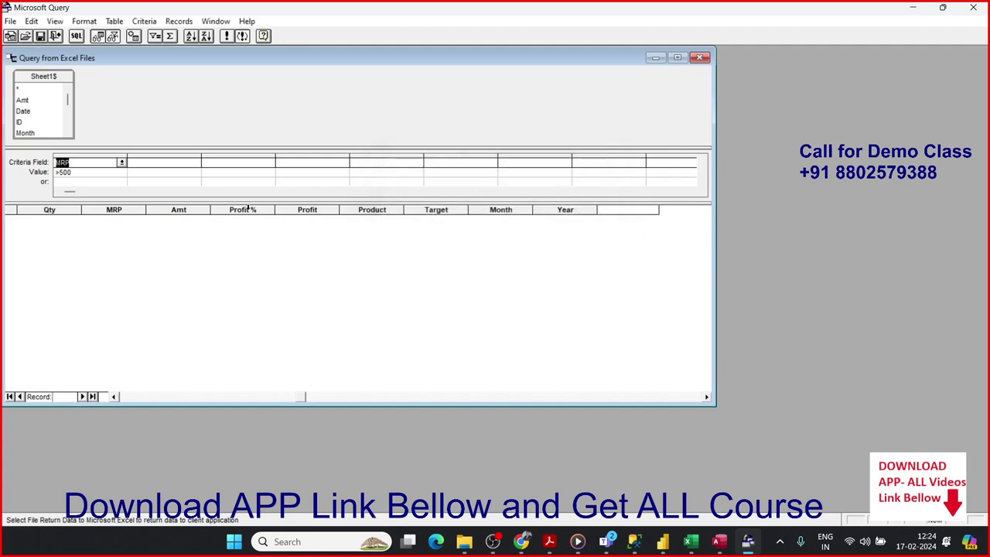
Set the MRP threshold to >300, then delete it so all rows return unfiltered
{"action": "double_click", "coordinate": [97, 179]}
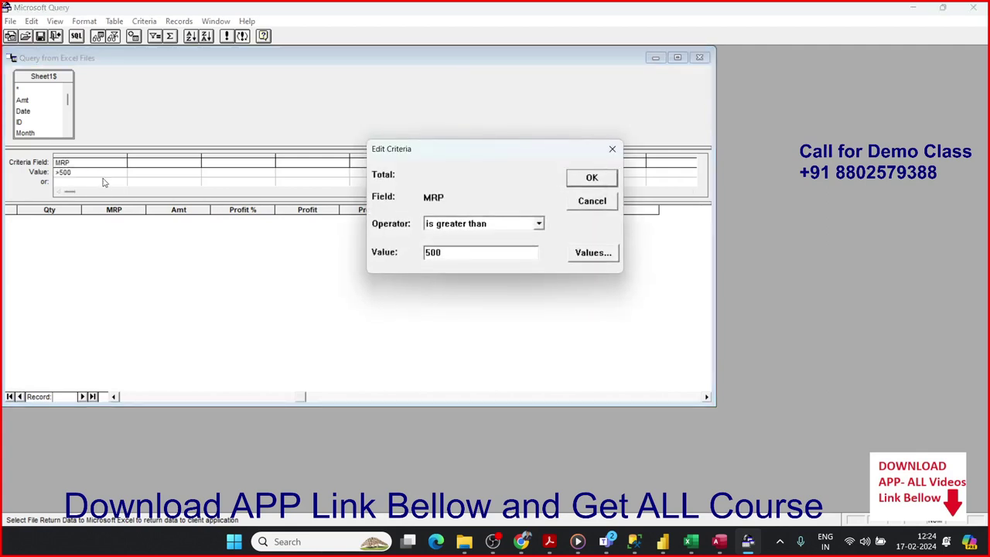
{"action": "double_click", "coordinate": [458, 259]}
{"action": "type", "text": "30"}
{"action": "left_click", "coordinate": [591, 177]}
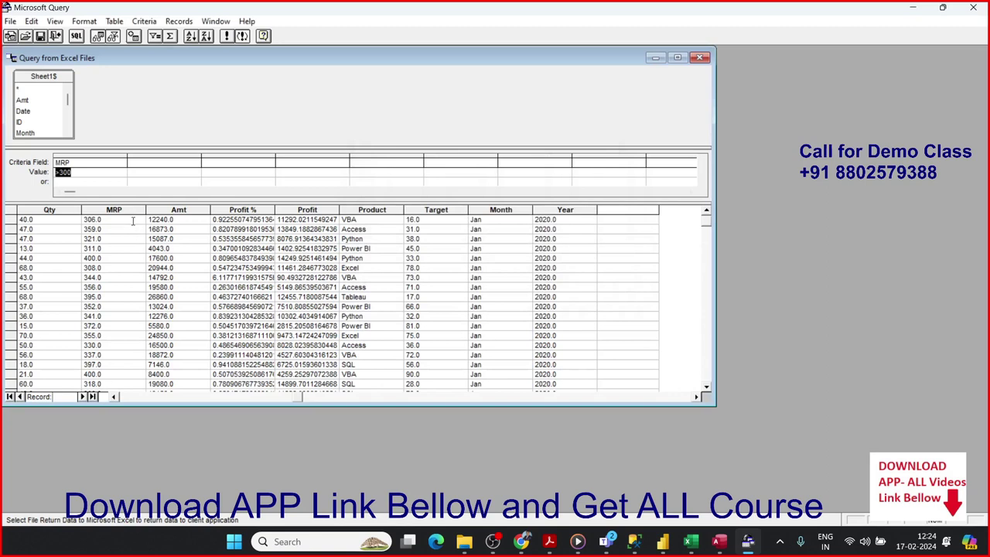
{"action": "key", "text": "BackSpace"}
{"action": "left_click", "coordinate": [101, 164]}
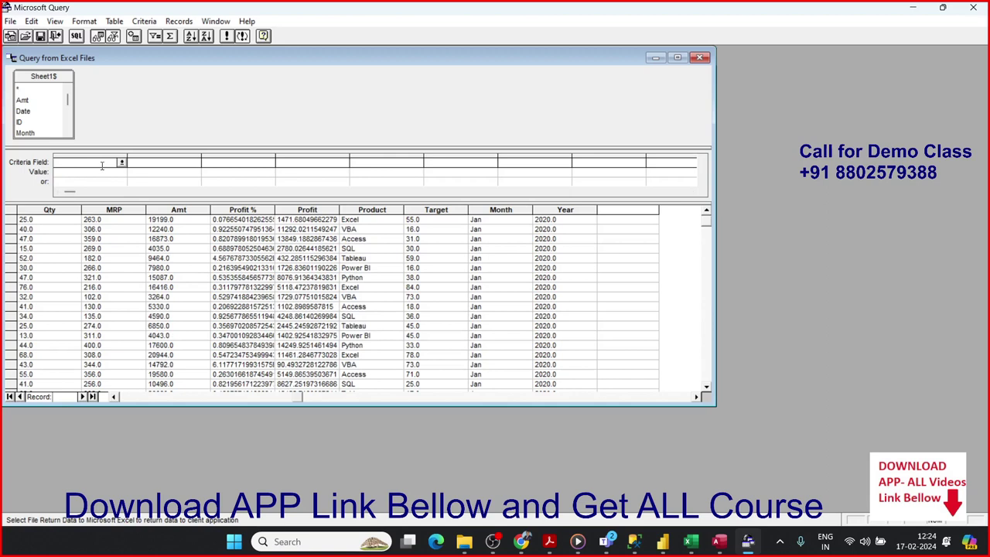
Summarise the Product column as Min of Product and bring up the BI-Table.xlsx sheet list
{"action": "left_click", "coordinate": [369, 288]}
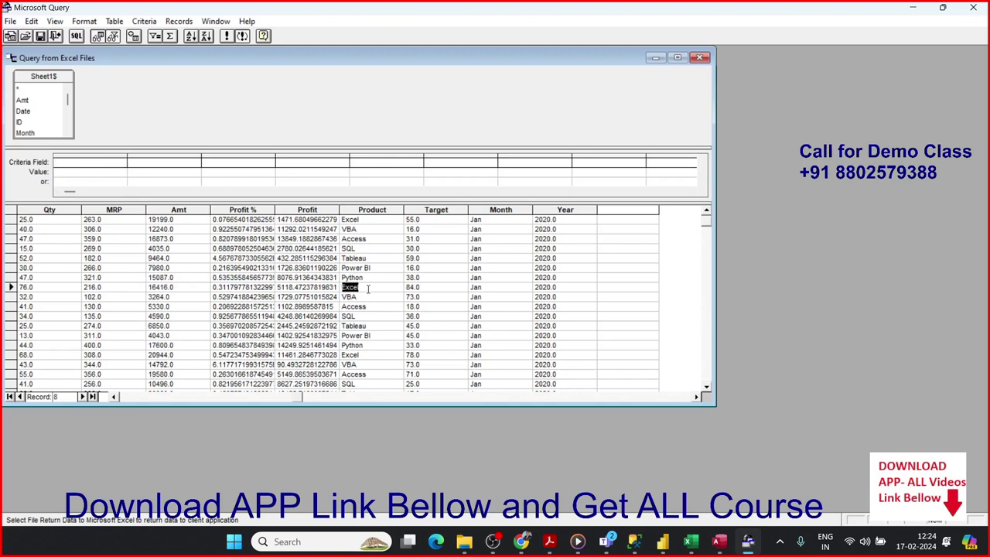
{"action": "left_click", "coordinate": [369, 209]}
{"action": "left_click", "coordinate": [177, 210]}
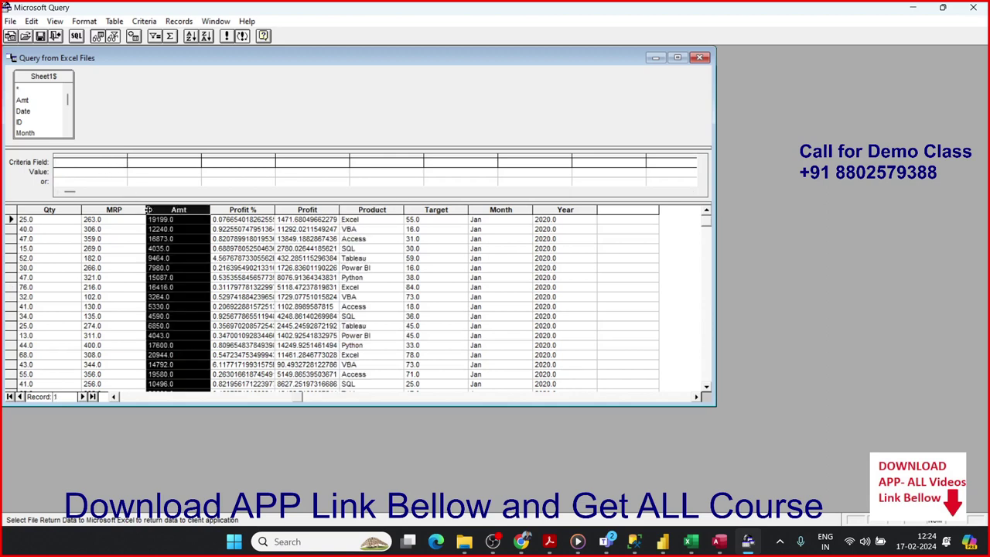
{"action": "left_click", "coordinate": [124, 213]}
{"action": "left_click", "coordinate": [72, 210]}
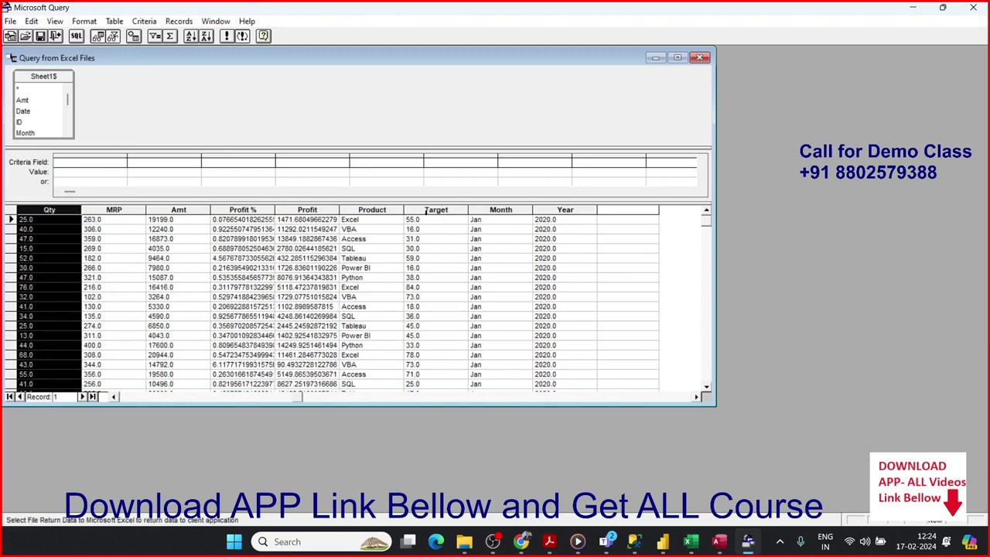
{"action": "left_click", "coordinate": [365, 210]}
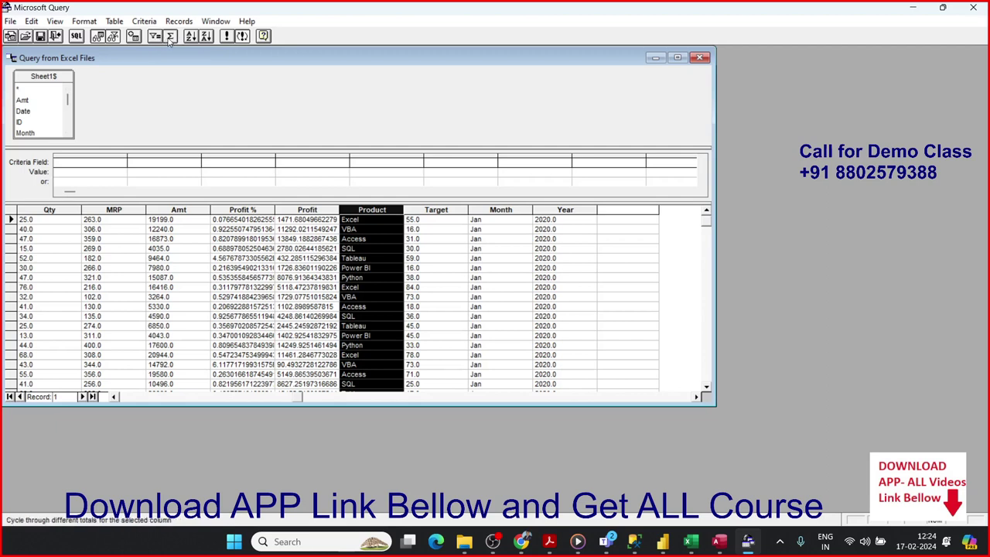
{"action": "left_click", "coordinate": [169, 37]}
{"action": "left_click", "coordinate": [169, 36]}
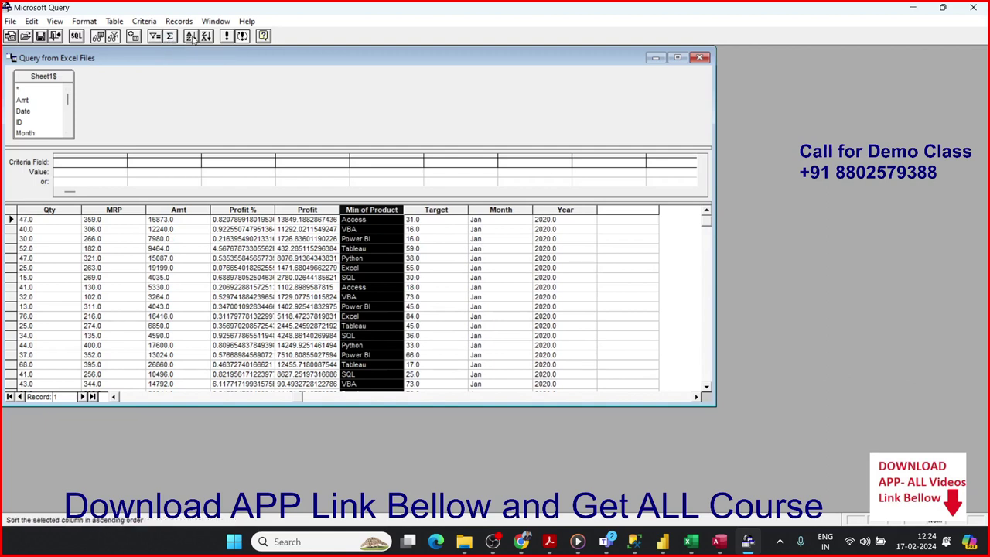
{"action": "left_click", "coordinate": [133, 37]}
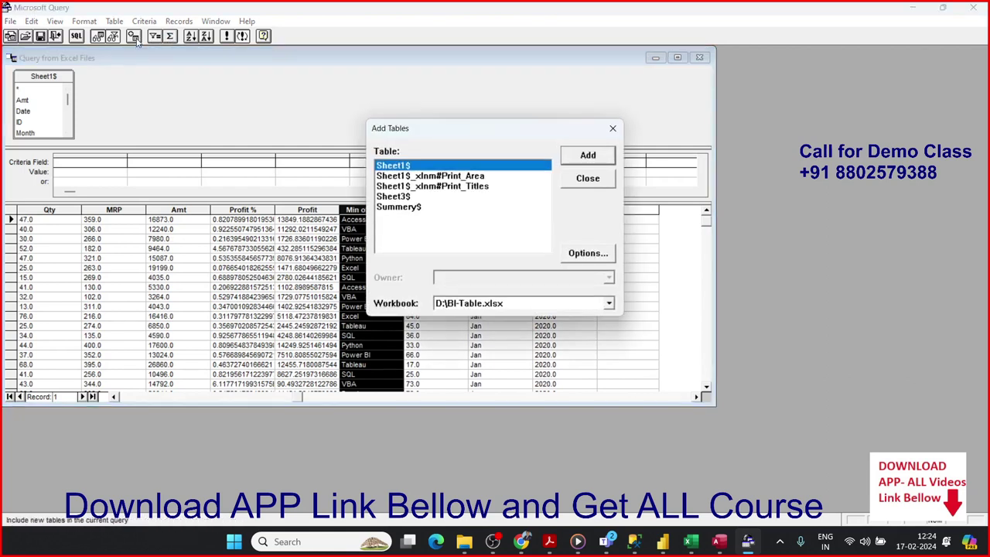
Close the Add Tables dialog and try selecting the Qty through Min of Product columns
{"action": "left_click", "coordinate": [594, 180]}
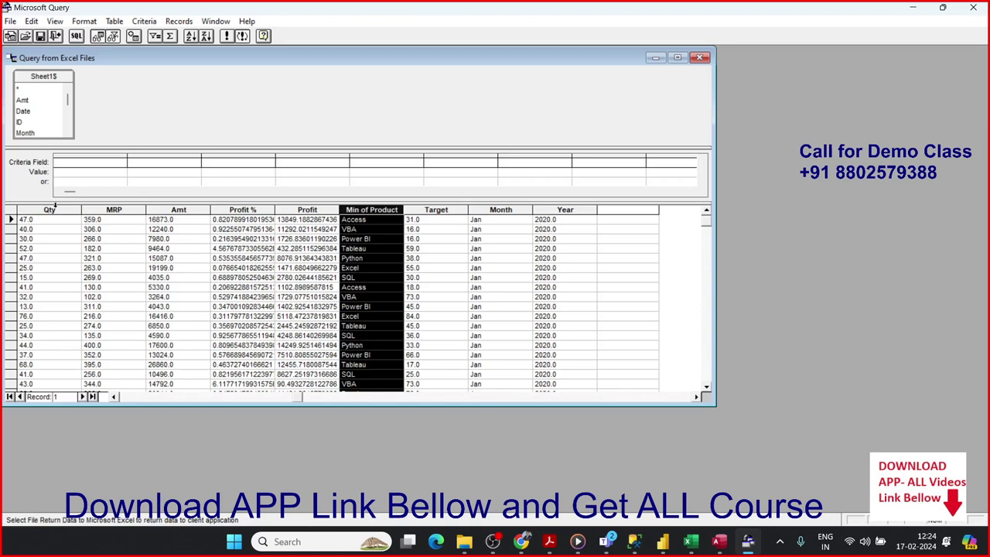
{"action": "left_click", "coordinate": [50, 220]}
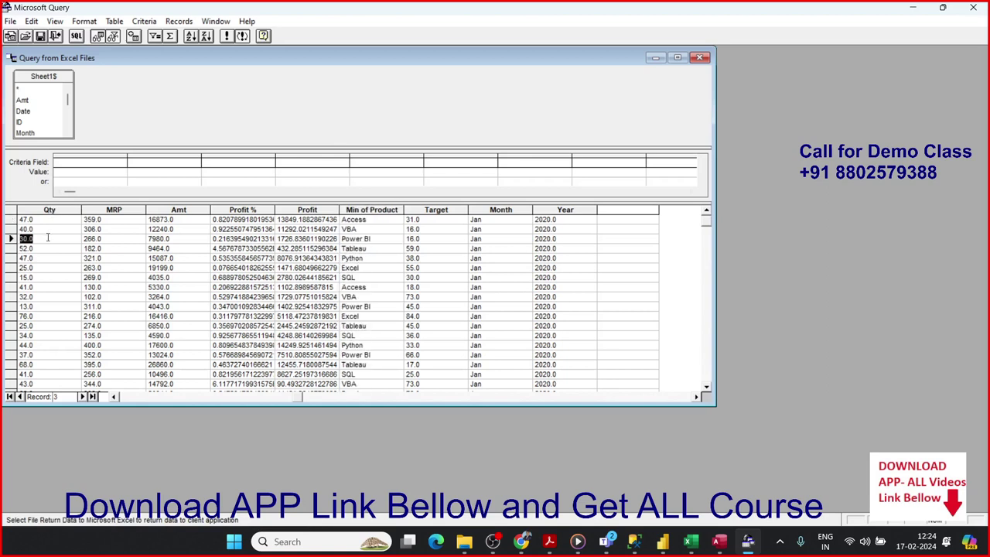
{"action": "left_click", "coordinate": [51, 211]}
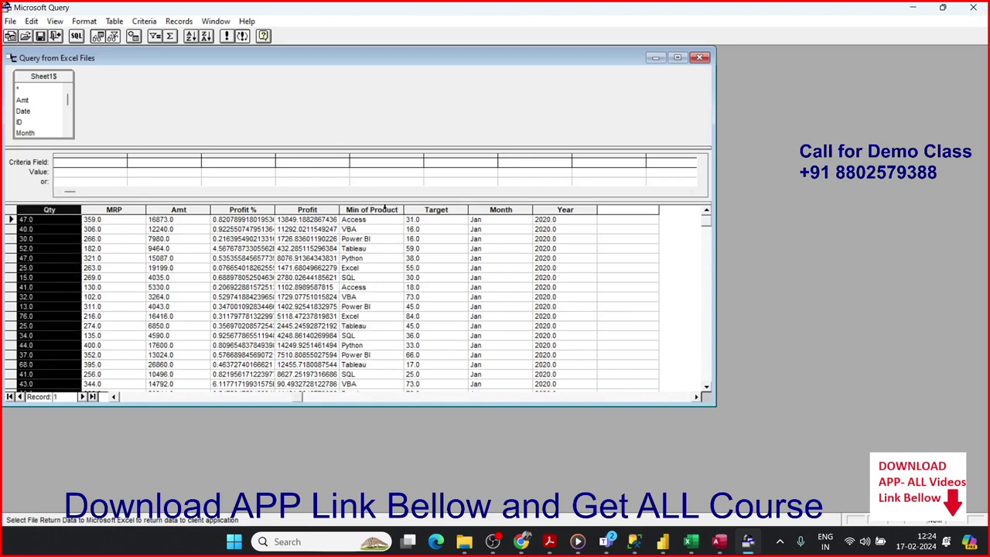
{"action": "left_click", "coordinate": [352, 210], "text": "shift"}
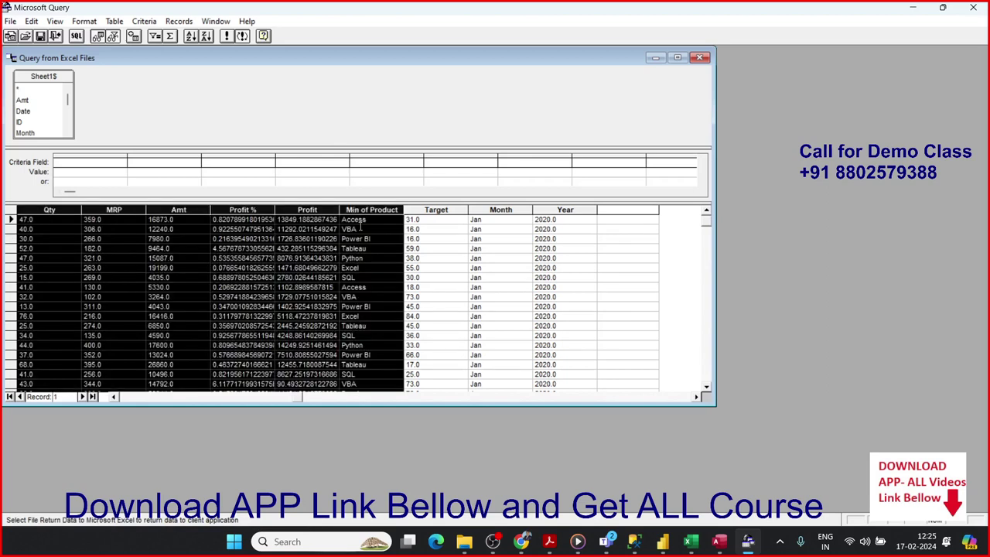
{"action": "left_click", "coordinate": [361, 228]}
{"action": "left_click", "coordinate": [361, 211]}
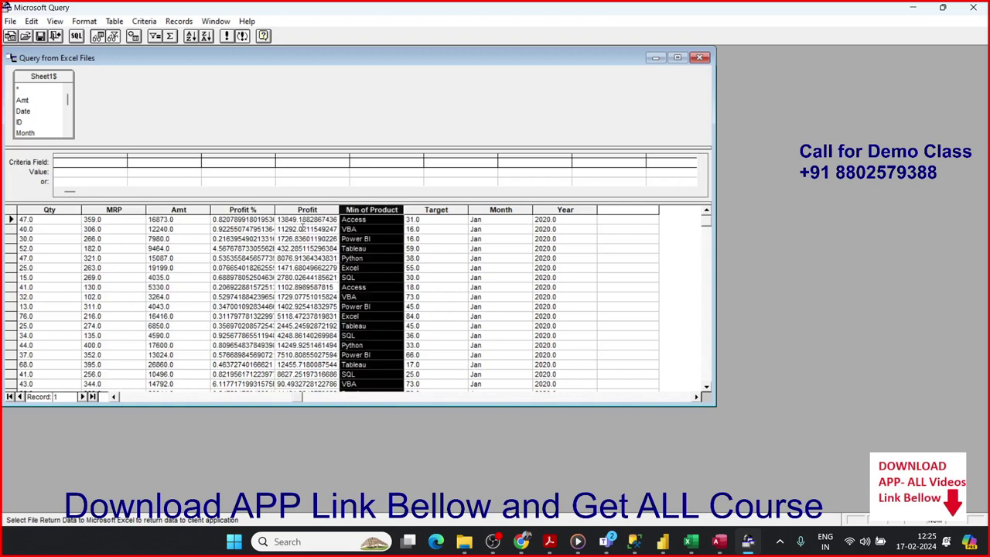
{"action": "left_click", "coordinate": [59, 209], "text": "shift"}
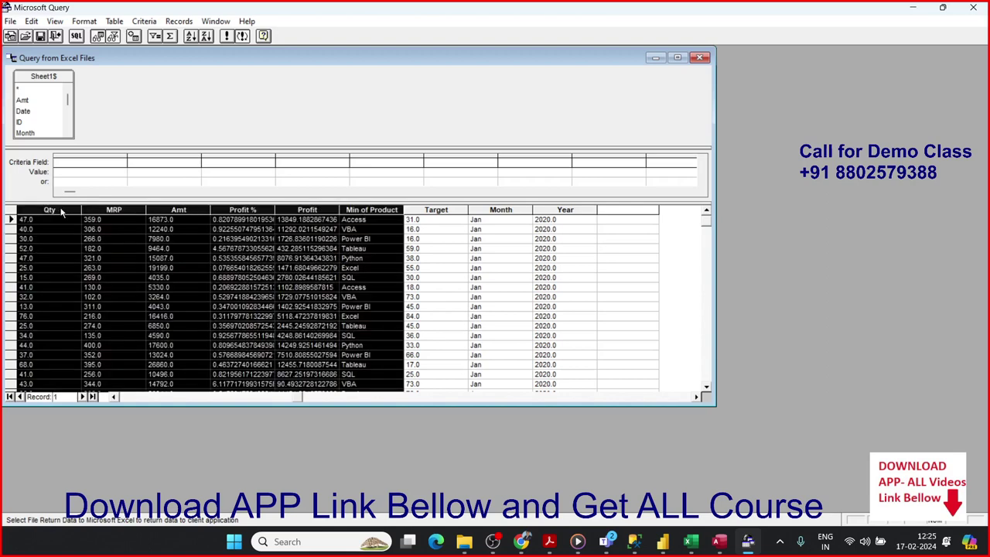
{"action": "key", "text": "Down"}
Drag the Month column left so it sits right after Qty
{"action": "left_click", "coordinate": [54, 210]}
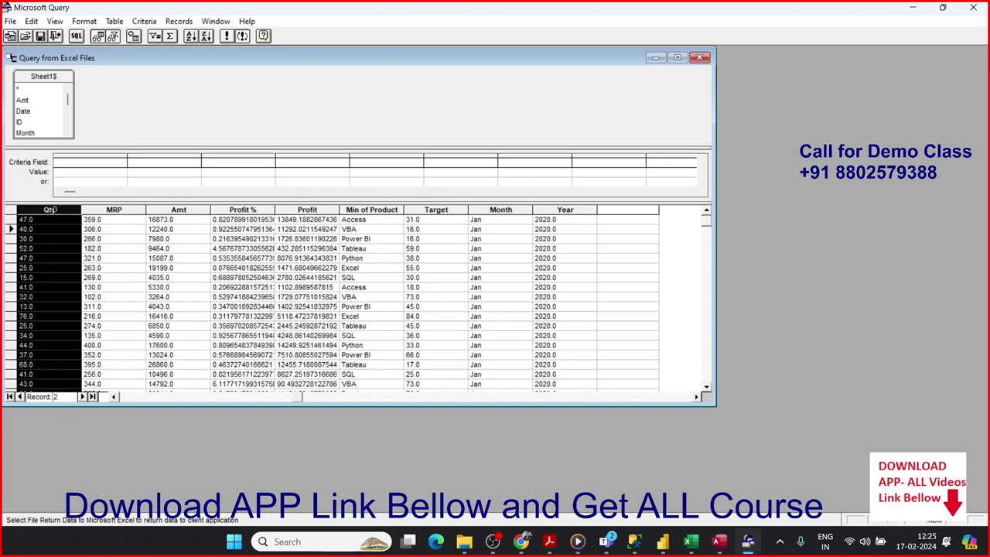
{"action": "left_click", "coordinate": [373, 208]}
{"action": "left_click", "coordinate": [512, 211]}
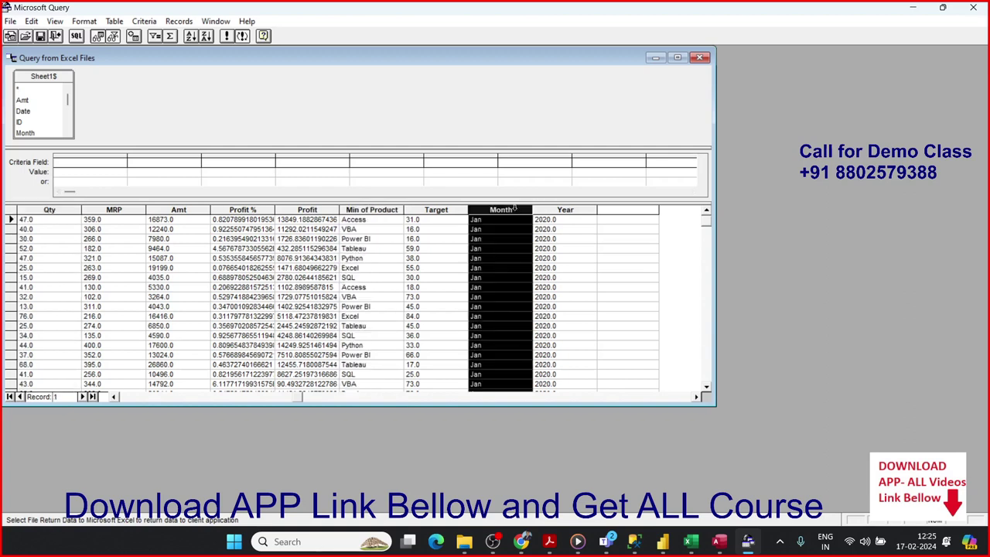
{"action": "mouse_move", "coordinate": [514, 213]}
{"action": "left_mouse_down"}
{"action": "mouse_move", "coordinate": [56, 210]}
{"action": "mouse_move", "coordinate": [97, 208]}
{"action": "left_mouse_up"}
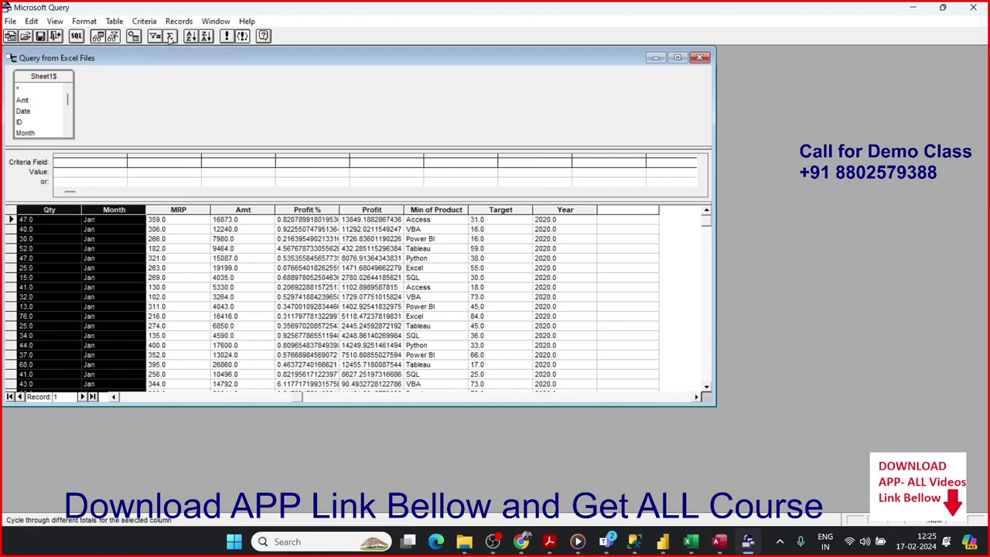
Cycle the Qty column's total through Sum, Avg, Count and Min to Max of Qty
{"action": "left_click", "coordinate": [113, 209]}
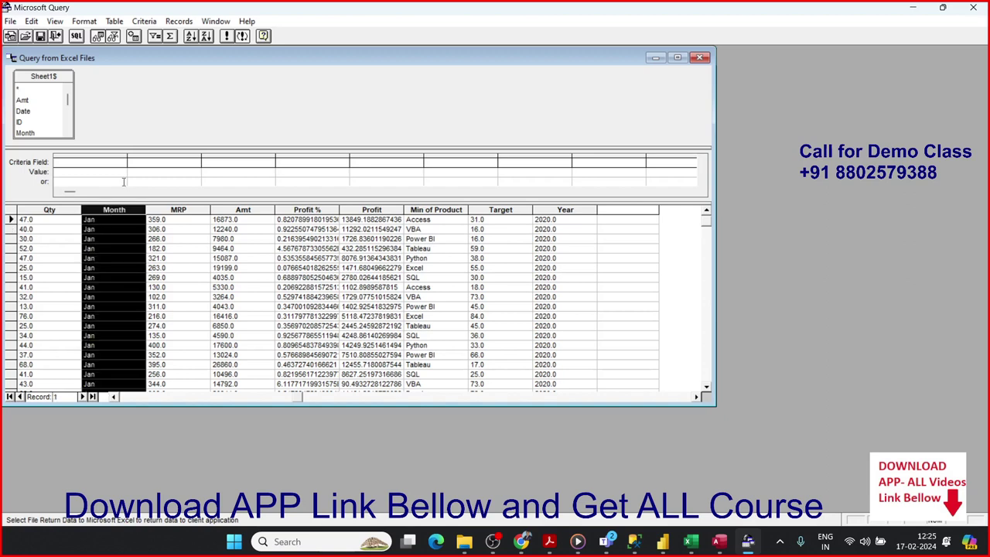
{"action": "left_click", "coordinate": [43, 210]}
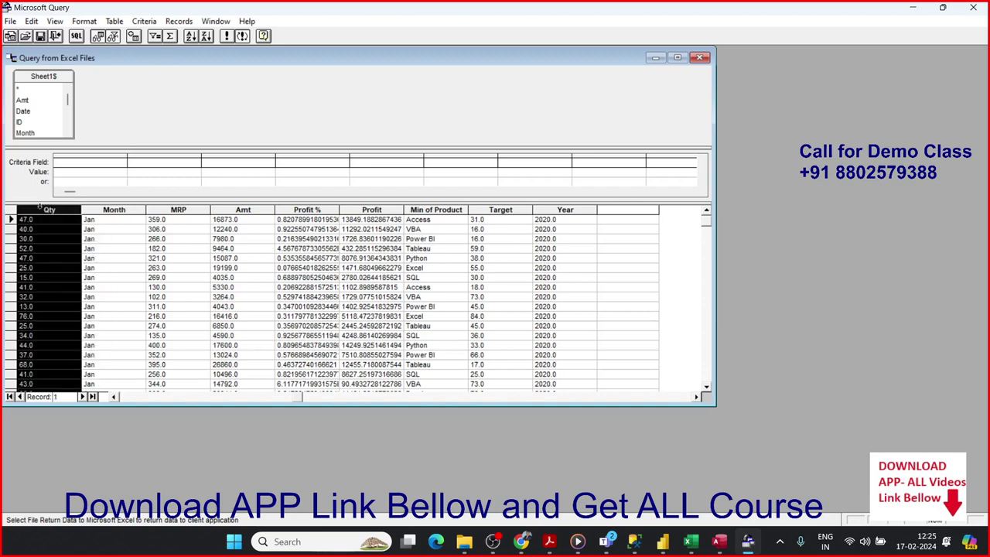
{"action": "left_click", "coordinate": [170, 37]}
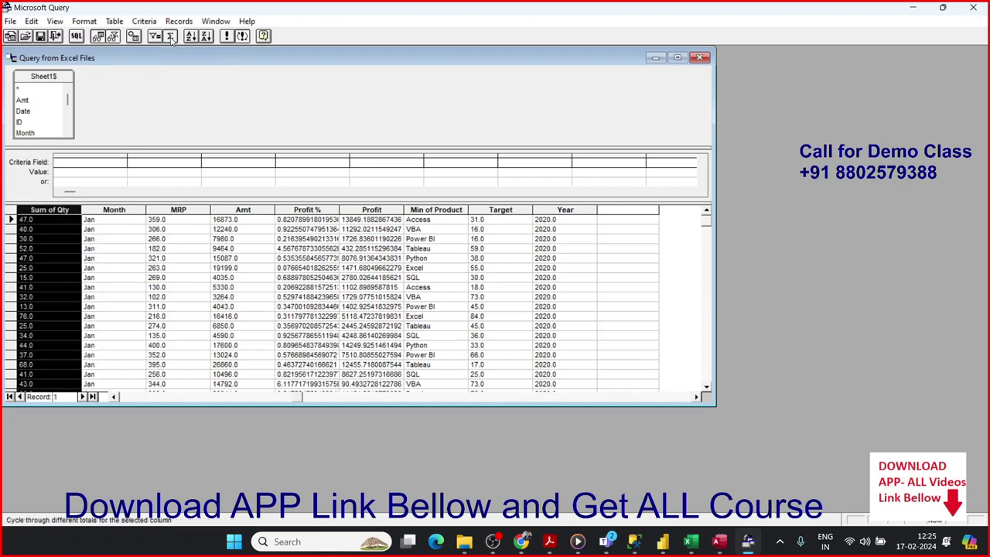
{"action": "left_click", "coordinate": [171, 37]}
{"action": "left_click", "coordinate": [171, 37]}
{"action": "left_click", "coordinate": [170, 37]}
{"action": "left_click", "coordinate": [170, 37]}
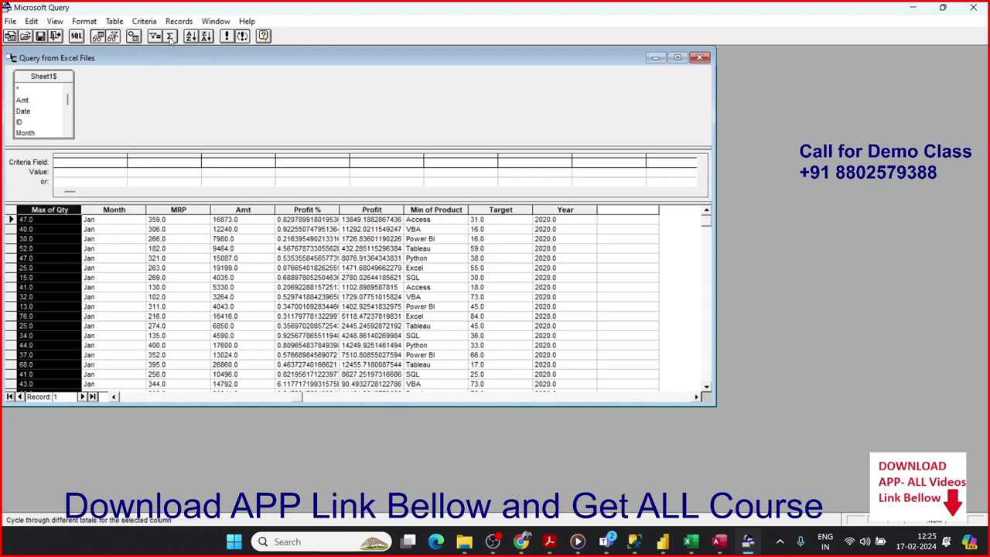
{"action": "left_click", "coordinate": [77, 36]}
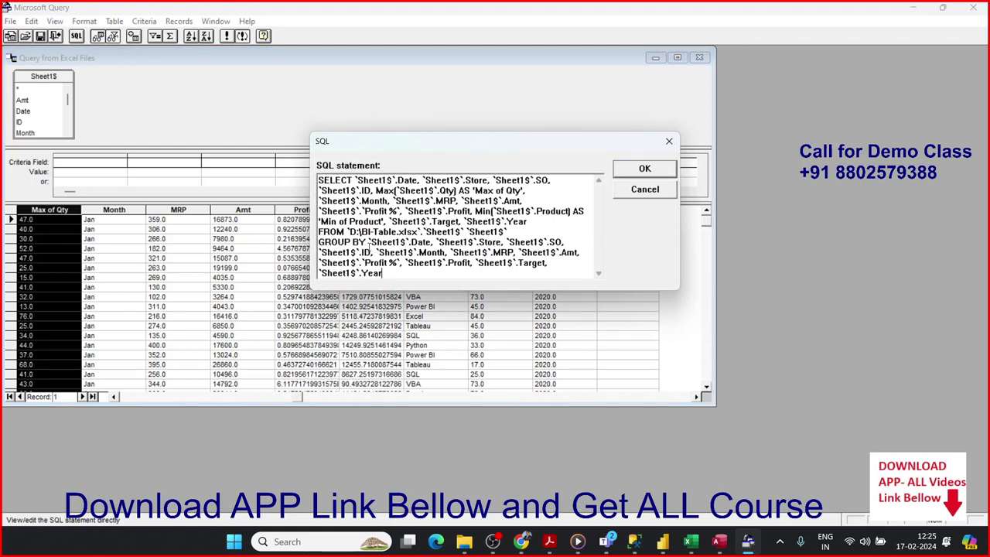
Trim GROUP BY down to `Sheet1$`.Year and delete the leading fields after SELECT
{"action": "left_click_drag", "start_coordinate": [369, 242], "coordinate": [579, 262]}
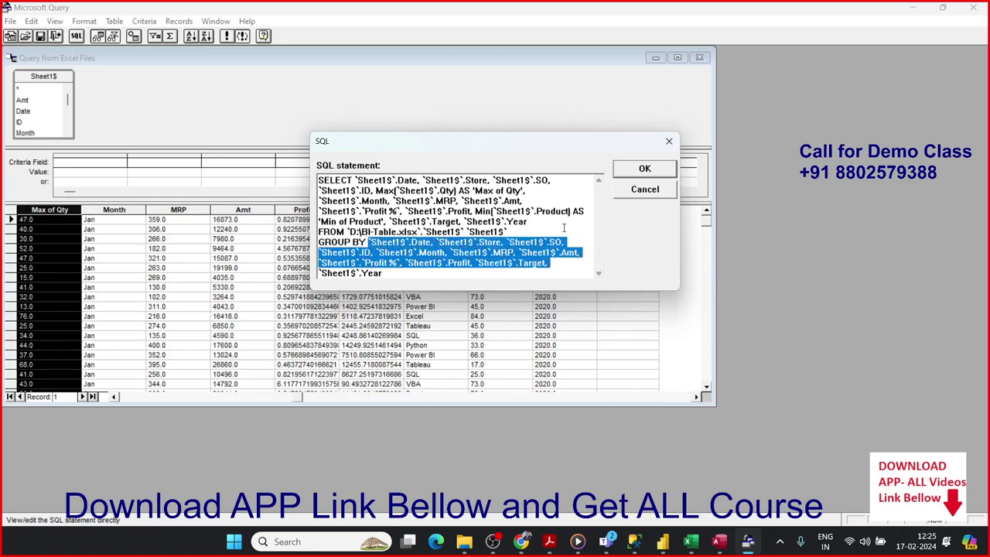
{"action": "key", "text": "Delete"}
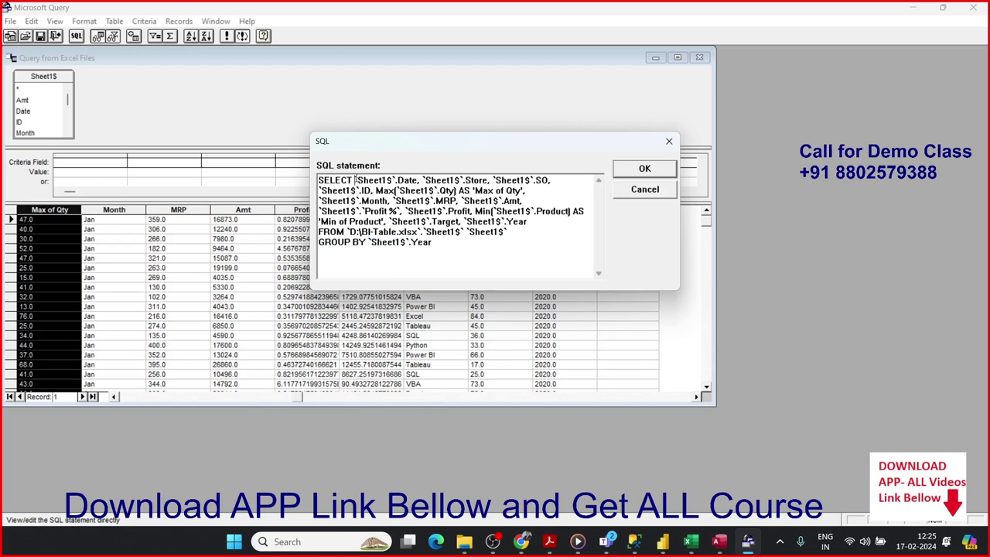
{"action": "mouse_move", "coordinate": [355, 180]}
{"action": "left_mouse_down"}
{"action": "mouse_move", "coordinate": [570, 175]}
{"action": "mouse_move", "coordinate": [577, 189]}
{"action": "mouse_move", "coordinate": [457, 190]}
{"action": "left_mouse_up"}
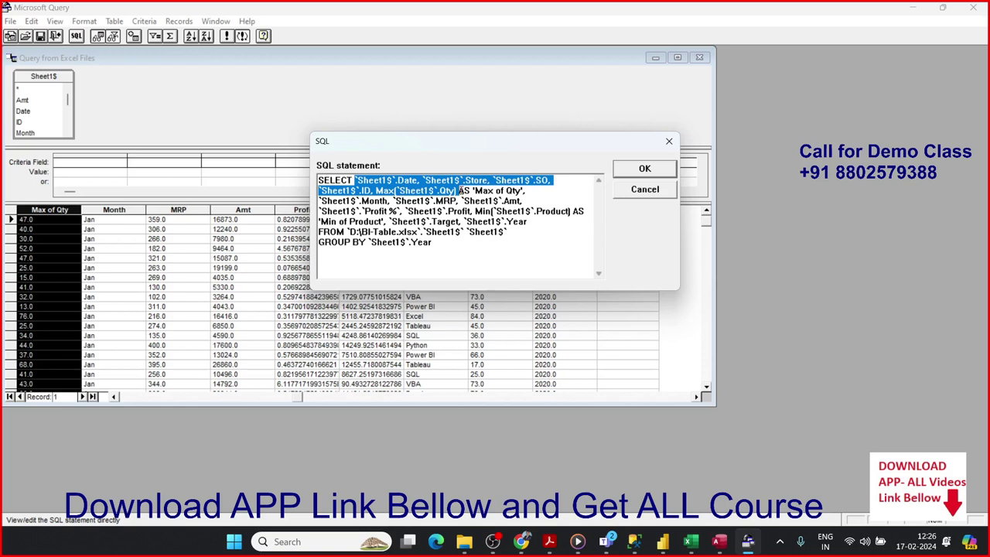
{"action": "key", "text": "Delete"}
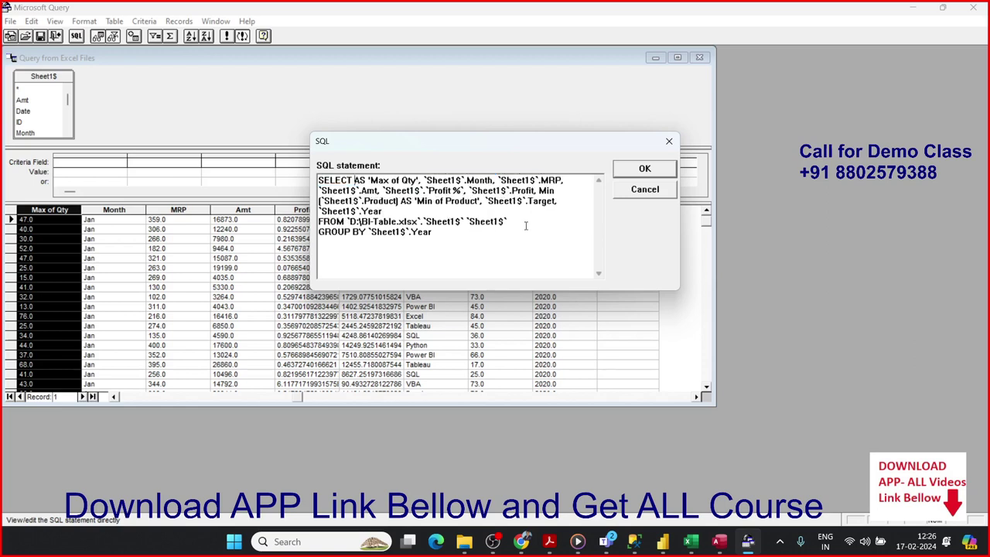
{"action": "key", "text": "Delete"}
{"action": "key", "text": "Delete"}
{"action": "key", "text": "Delete"}
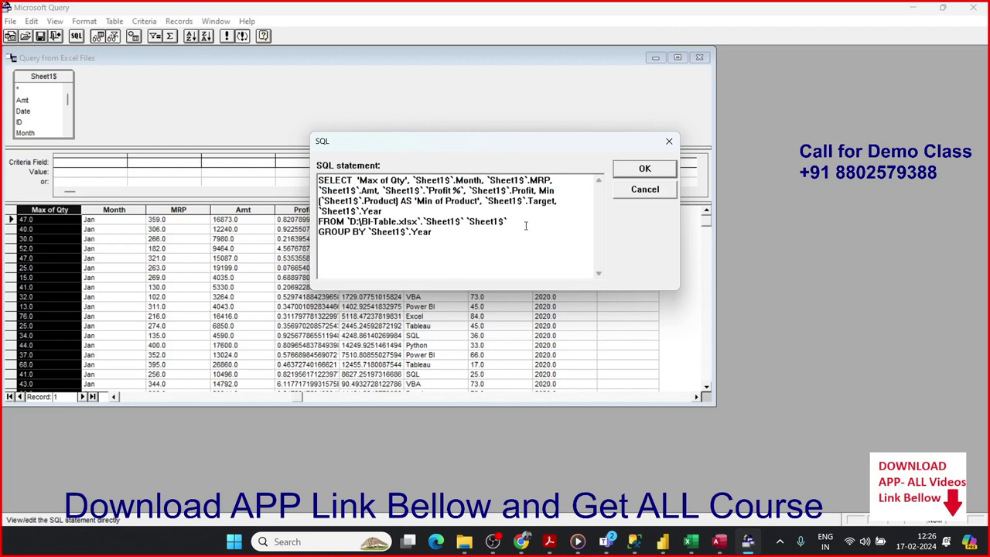
{"action": "key", "text": "Delete"}
{"action": "key", "text": "Delete"}
{"action": "key", "text": "Delete"}
{"action": "key", "text": "Delete"}
{"action": "key", "text": "Delete"}
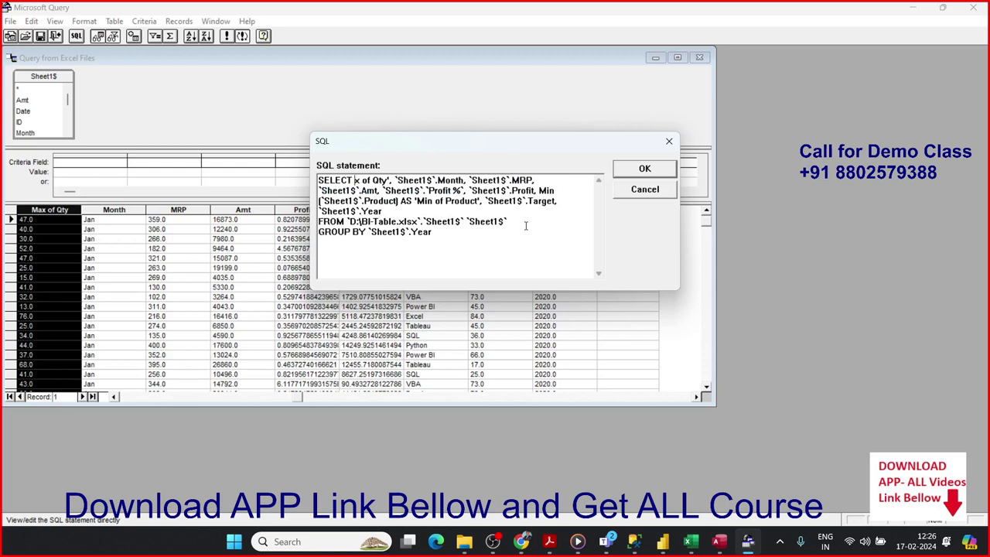
{"action": "key", "text": "Delete"}
{"action": "key", "text": "Delete"}
Delete the remaining column list after SELECT and put FROM on its own line
{"action": "key", "text": "shift+Down"}
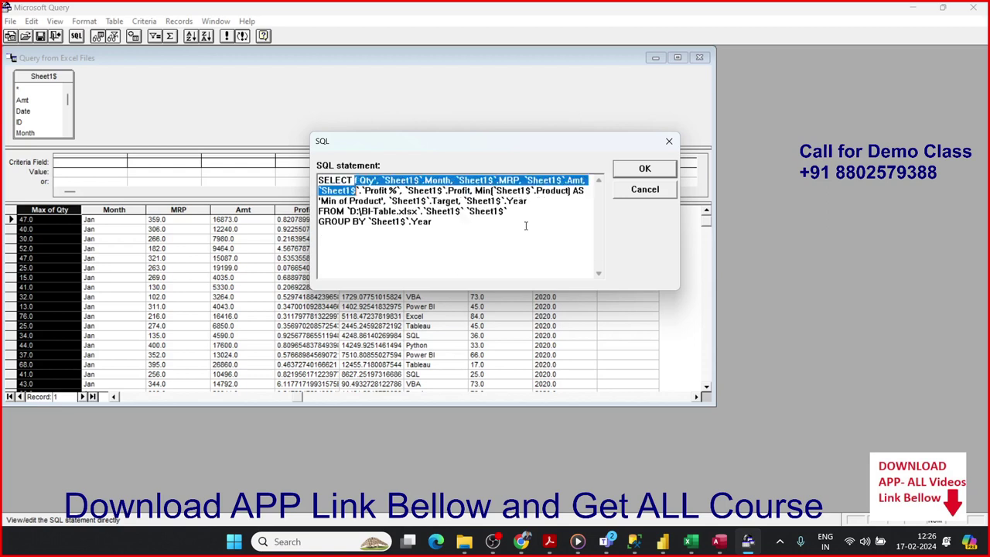
{"action": "key", "text": "shift+Down"}
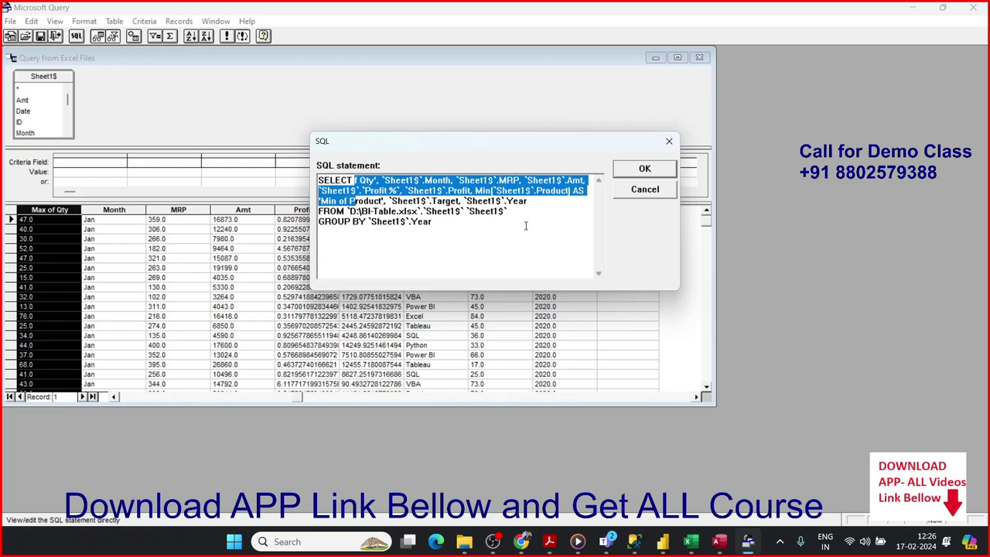
{"action": "key", "text": "shift+Left"}
{"action": "key", "text": "shift+Left"}
{"action": "key", "text": "shift+Left"}
{"action": "key", "text": "shift+Left"}
{"action": "key", "text": "shift+Left"}
{"action": "key", "text": "shift+Left"}
{"action": "key", "text": "shift+Left"}
{"action": "key", "text": "shift+Left"}
{"action": "key", "text": "shift+Left"}
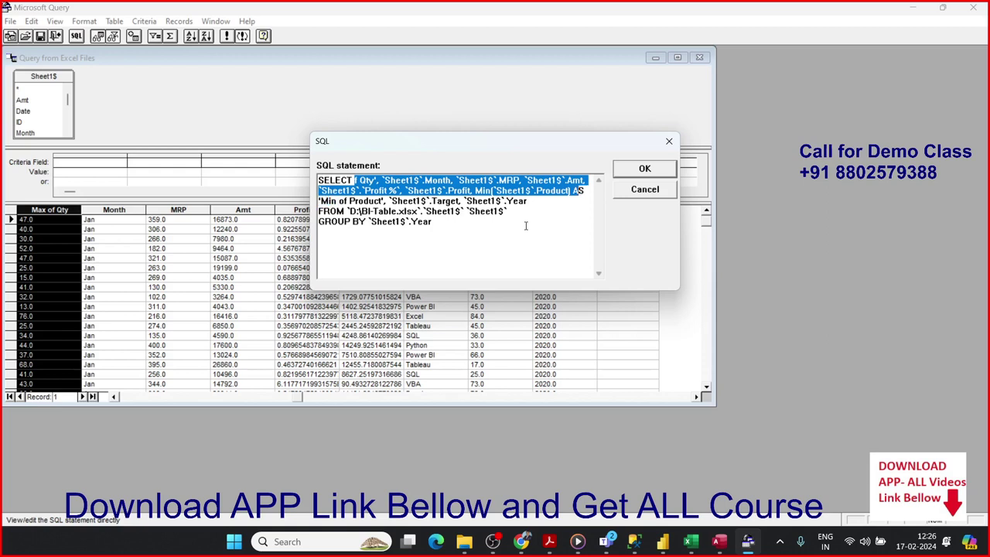
{"action": "key", "text": "shift+Down"}
{"action": "key", "text": "shift+Down"}
{"action": "key", "text": "shift+Up"}
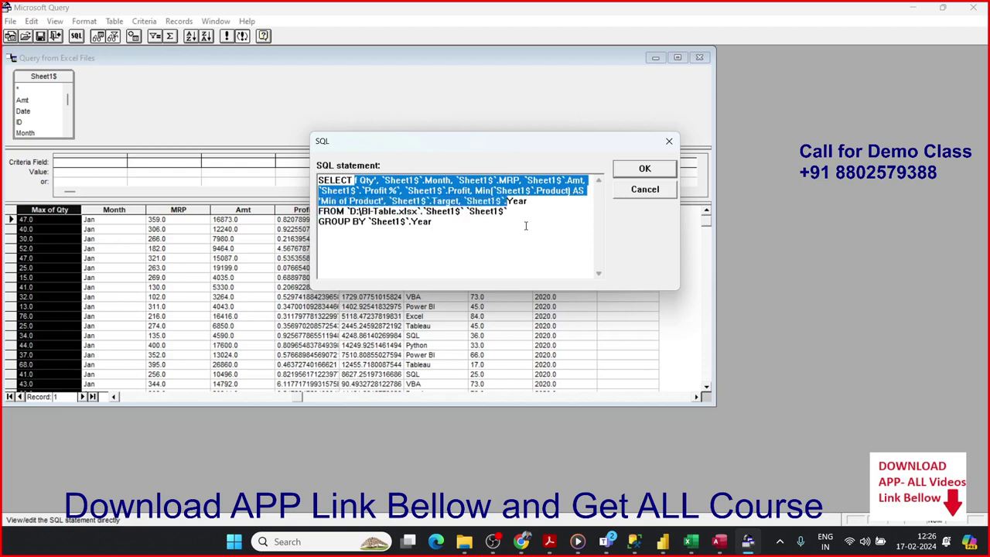
{"action": "key", "text": "shift+Right"}
{"action": "key", "text": "shift+Right"}
{"action": "key", "text": "shift+Right"}
{"action": "key", "text": "shift+Right"}
{"action": "key", "text": "Delete"}
{"action": "key", "text": "Return"}
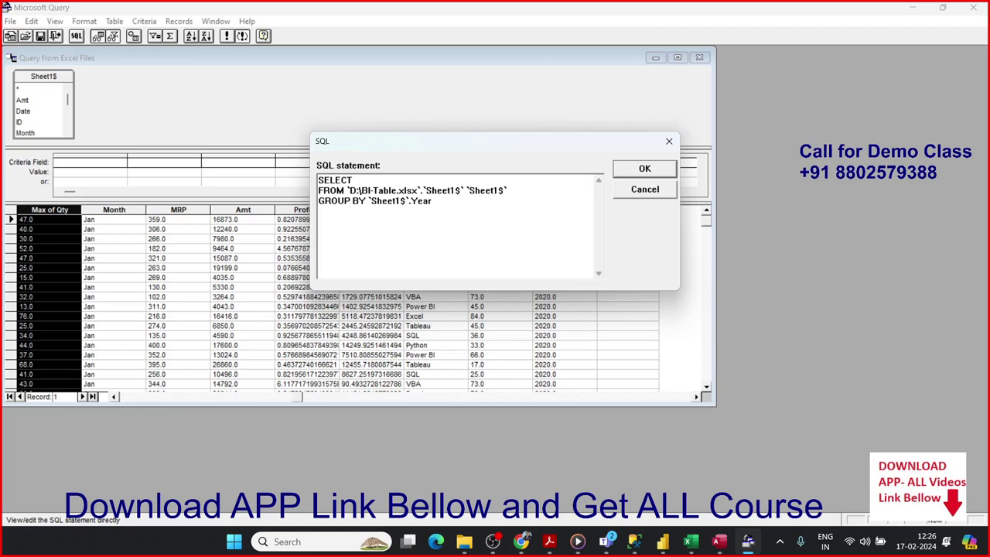
Enter the select list year , sum(qty) as 'Total' after SELECT, fixing the initial typo
{"action": "type", "text": "Yea"}
{"action": "key", "text": "BackSpace"}
{"action": "key", "text": "BackSpace"}
{"action": "key", "text": "BackSpace"}
{"action": "type", "text": "year , "}
{"action": "type", "text": "sum"}
{"action": "type", "text": "(qty) as 'T"}
{"action": "type", "text": "otal"}
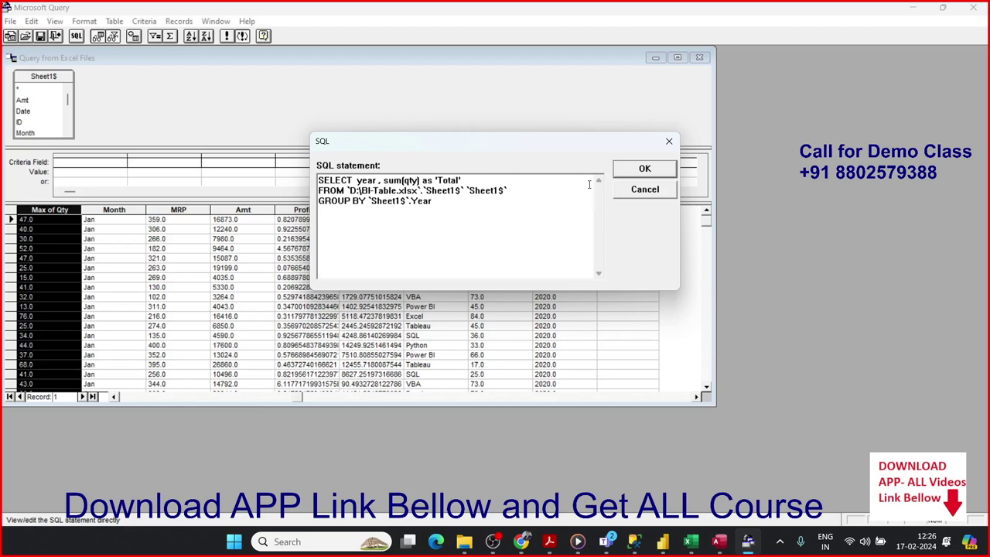
Run the edited SQL and select the resulting Year and Total columns
{"action": "left_click", "coordinate": [644, 177]}
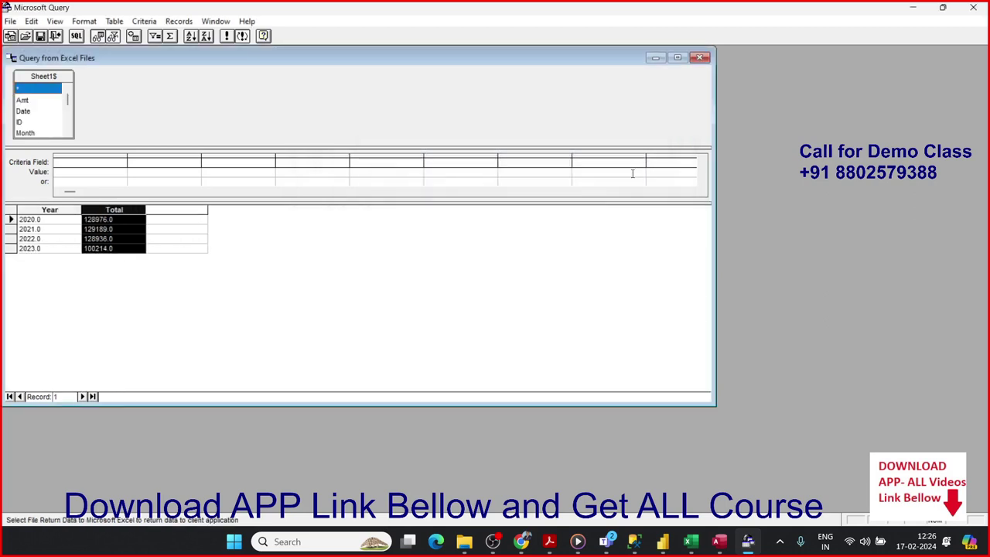
{"action": "left_click", "coordinate": [58, 210]}
{"action": "left_click_drag", "start_coordinate": [58, 210], "coordinate": [113, 210]}
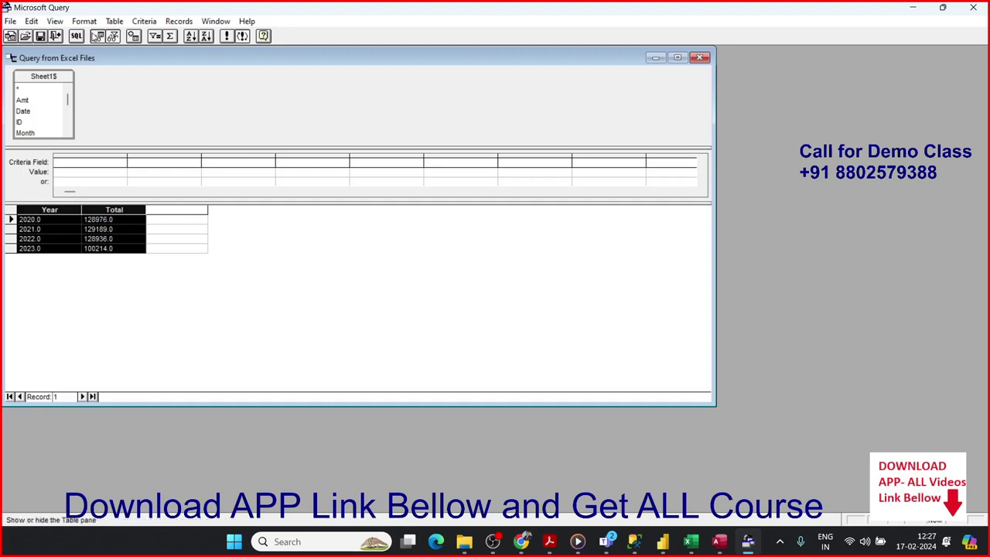
Review the SQL statement again without changes, then go to the File menu
{"action": "left_click", "coordinate": [80, 36]}
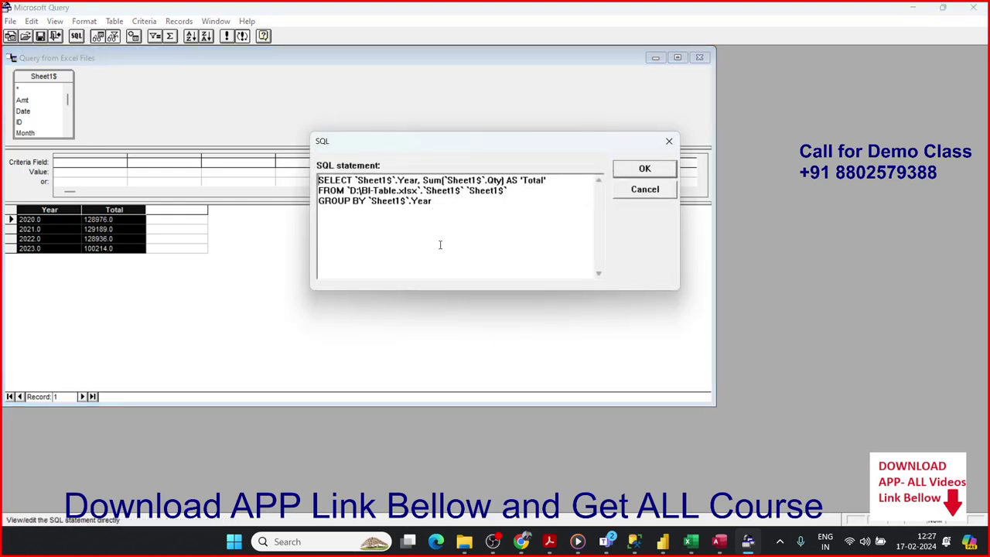
{"action": "left_click", "coordinate": [643, 170]}
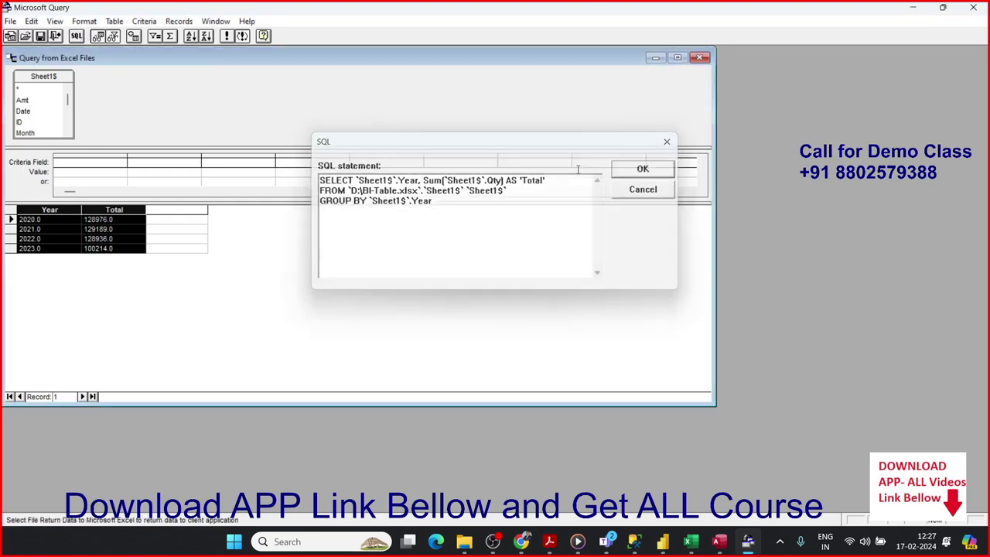
{"action": "left_click", "coordinate": [10, 21]}
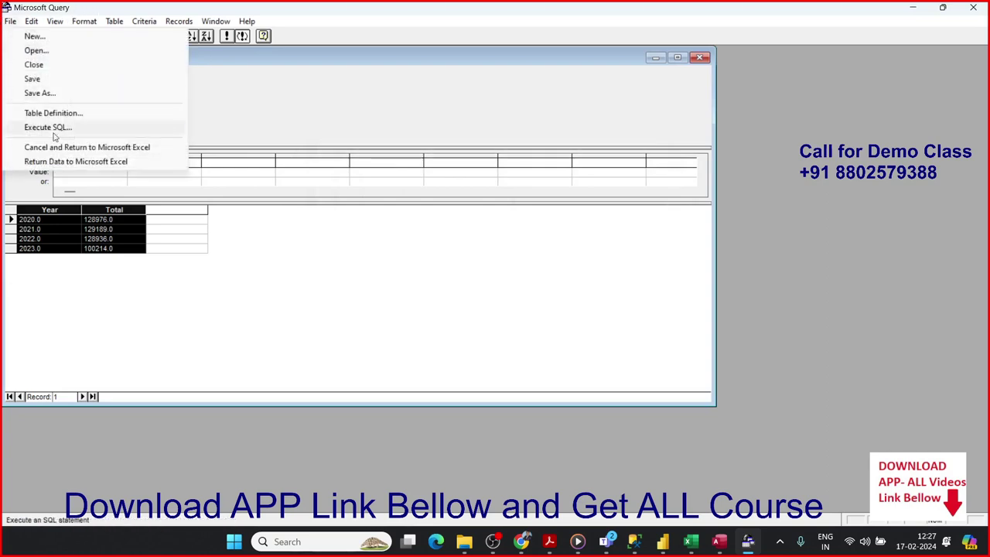
Return the Year/Total results to Excel with default connection properties and select table A4:B8
{"action": "left_click", "coordinate": [58, 163]}
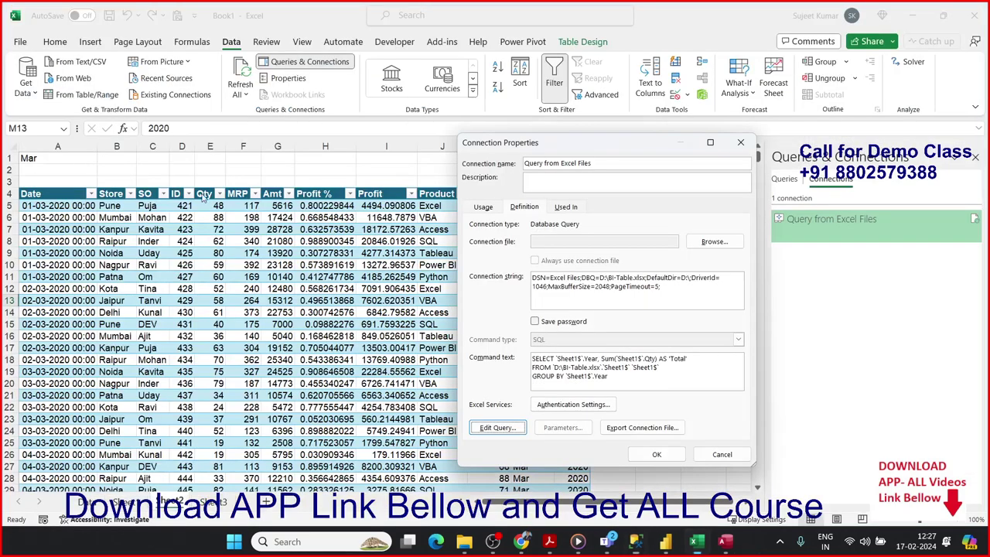
{"action": "left_click", "coordinate": [657, 455]}
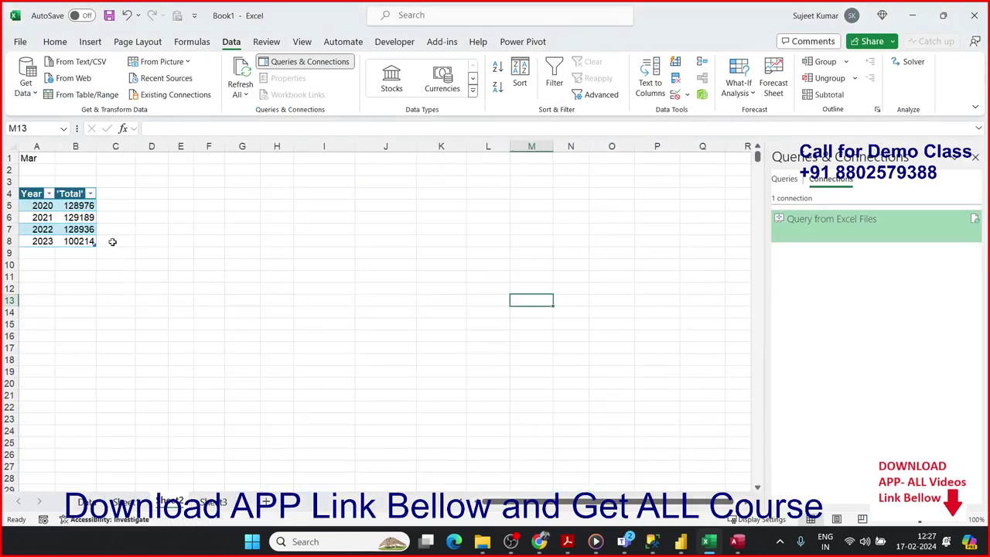
{"action": "left_click_drag", "start_coordinate": [92, 241], "coordinate": [19, 197]}
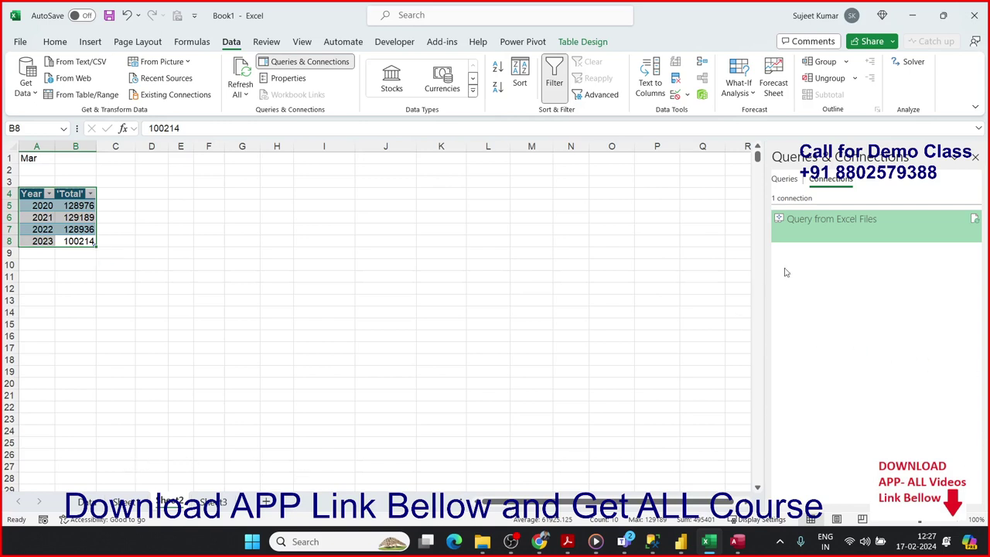
{"action": "right_click", "coordinate": [798, 241]}
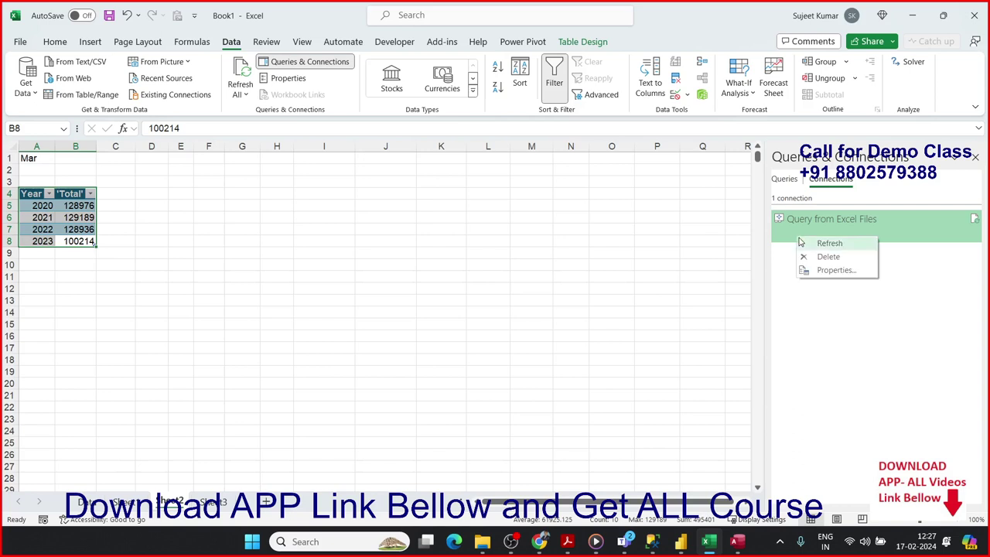
{"action": "left_click", "coordinate": [832, 270]}
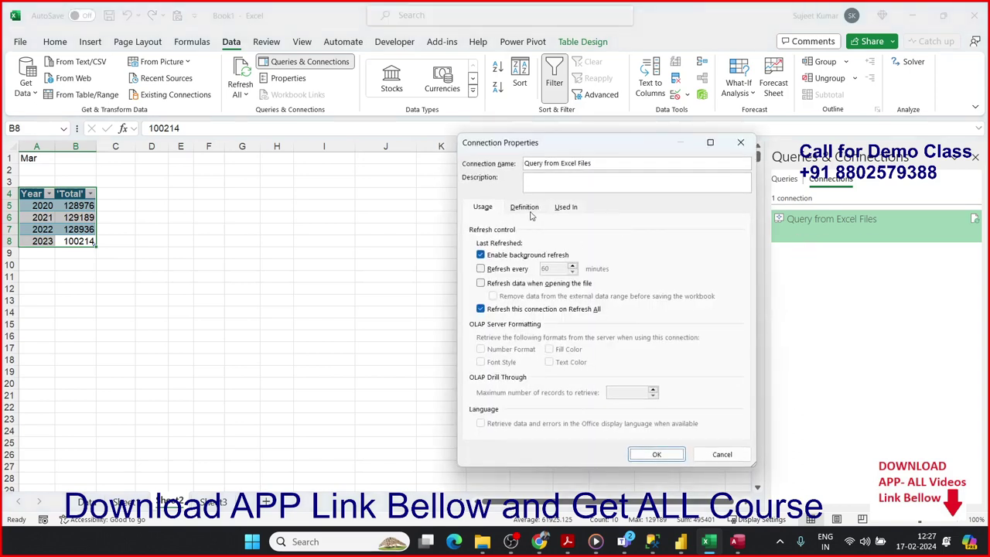
{"action": "left_click", "coordinate": [523, 208]}
{"action": "key", "text": "ctrl+a"}
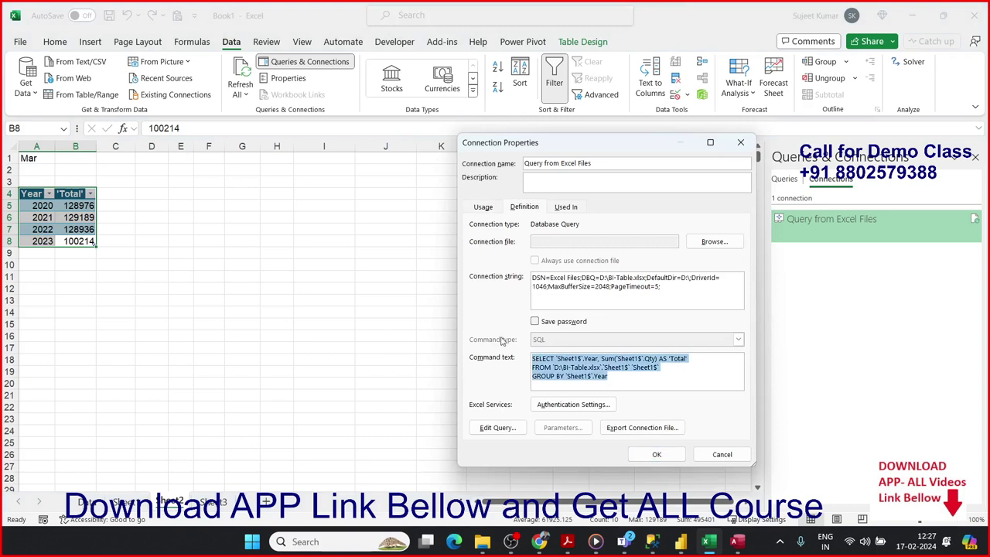
{"action": "left_click", "coordinate": [658, 387]}
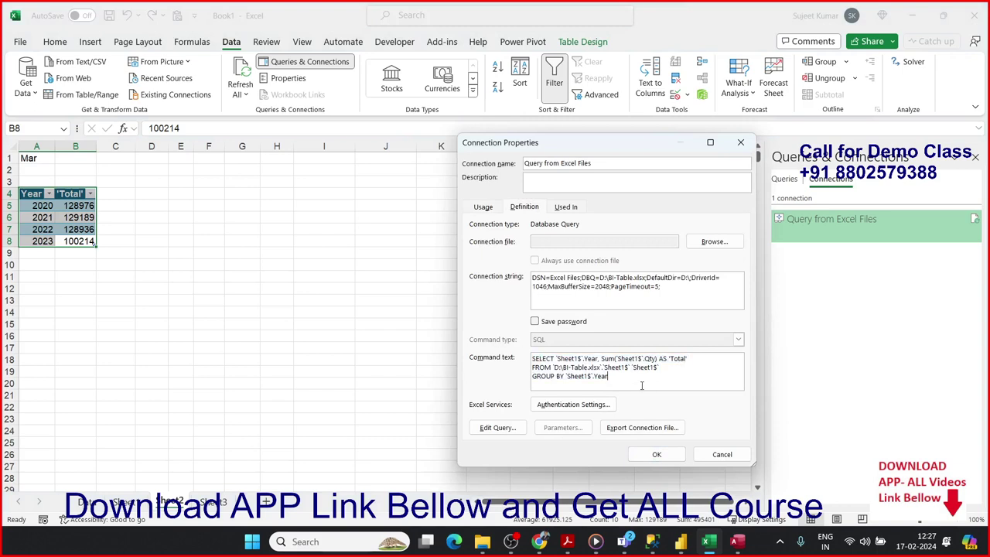
{"action": "left_click_drag", "start_coordinate": [643, 385], "coordinate": [541, 354]}
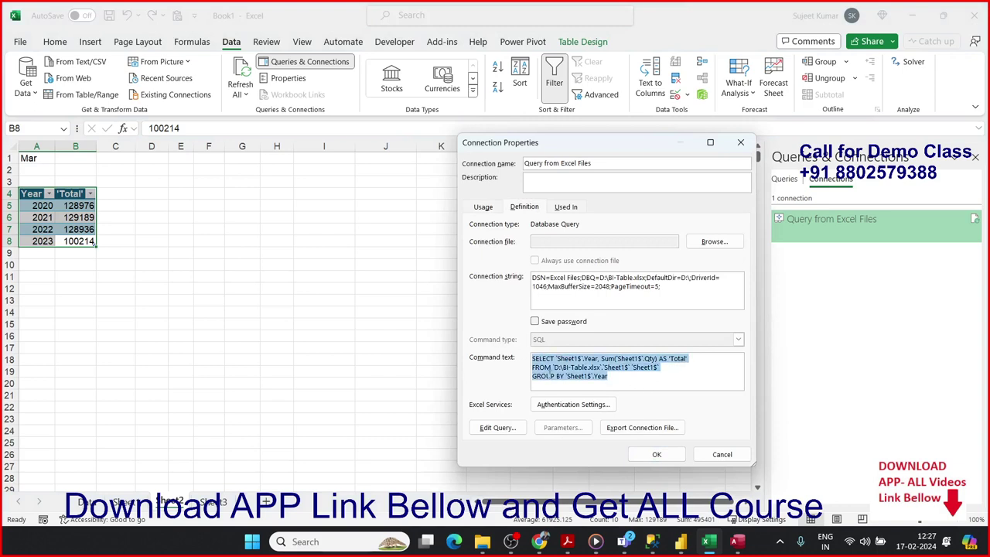
{"action": "left_click", "coordinate": [622, 380]}
{"action": "key", "text": "ctrl+a"}
{"action": "left_click", "coordinate": [608, 366]}
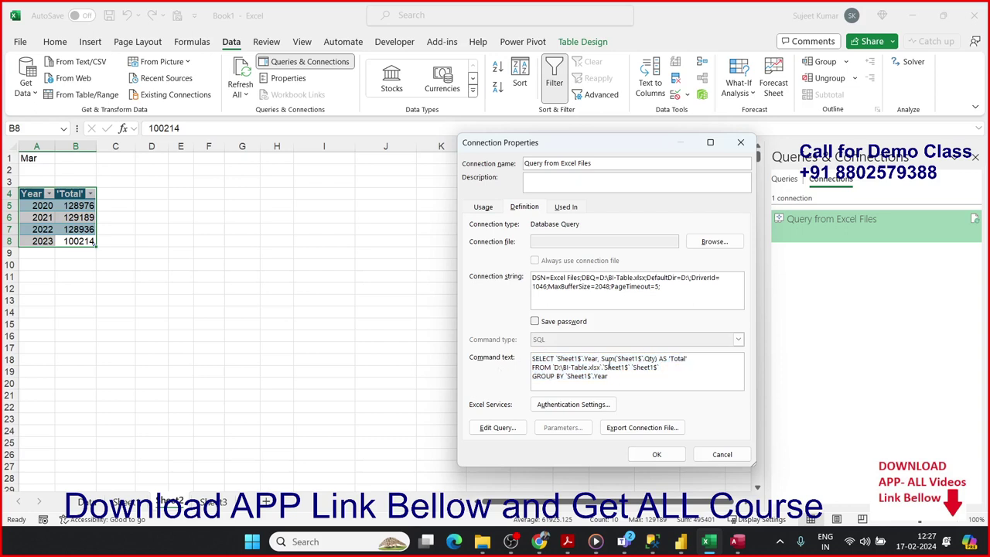
{"action": "triple_click", "coordinate": [609, 376]}
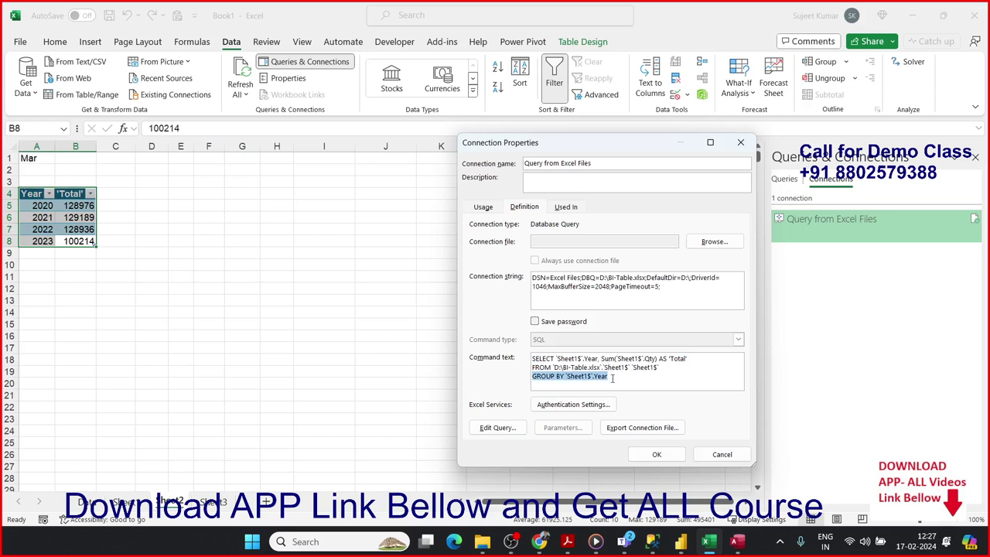
{"action": "left_click", "coordinate": [650, 379]}
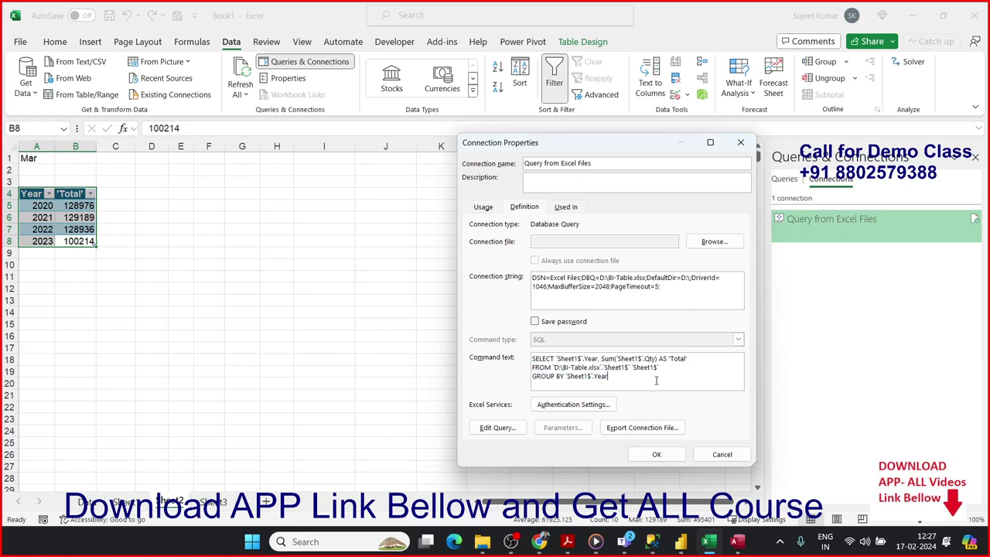
{"action": "left_click", "coordinate": [720, 458]}
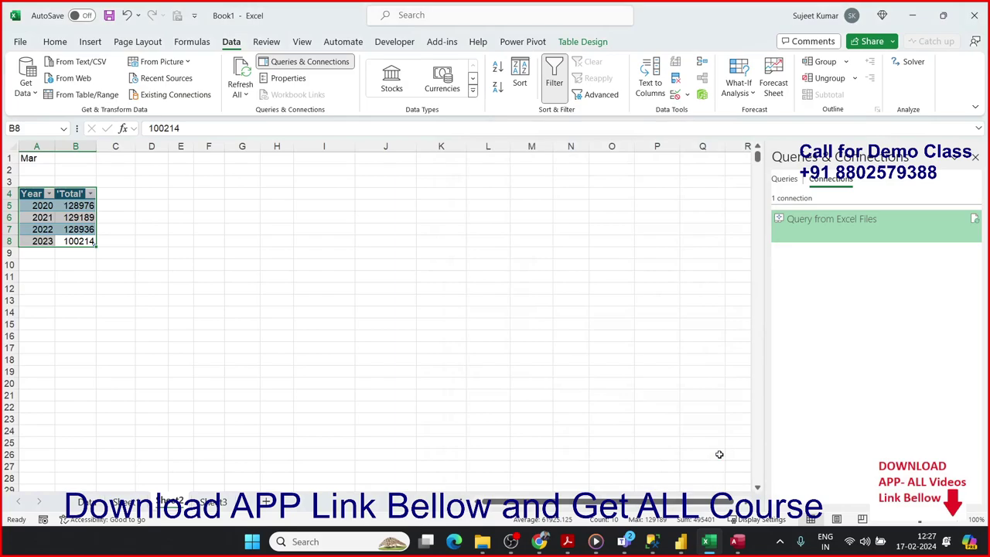